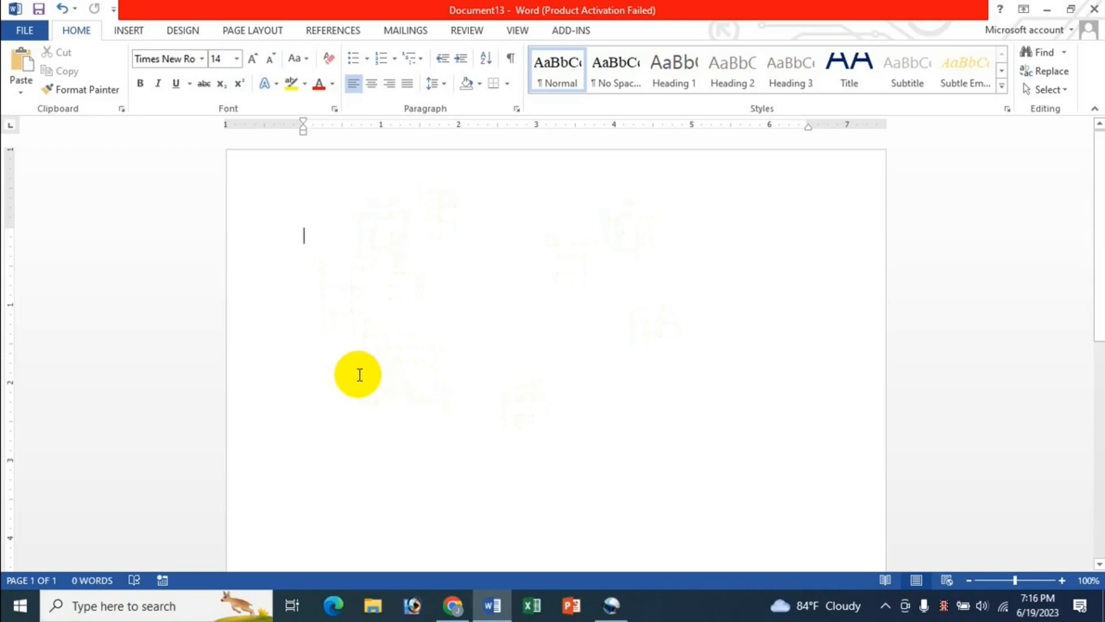
Step: Show multiple pages side by side and insert a first blank page
left_click(516, 31)
left_click(395, 74)
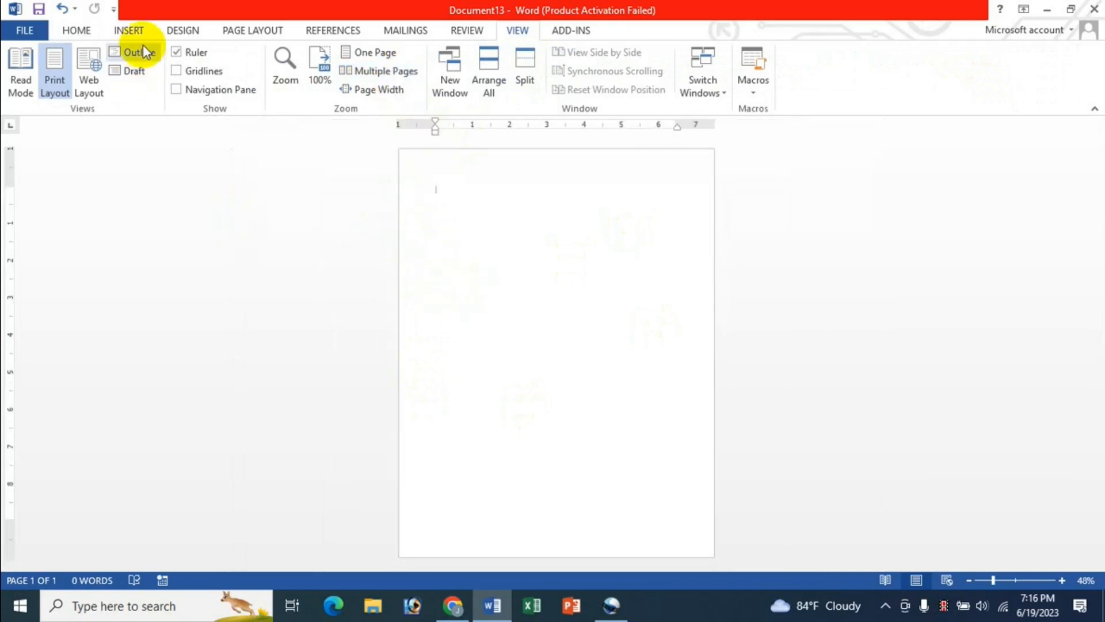
left_click(136, 30)
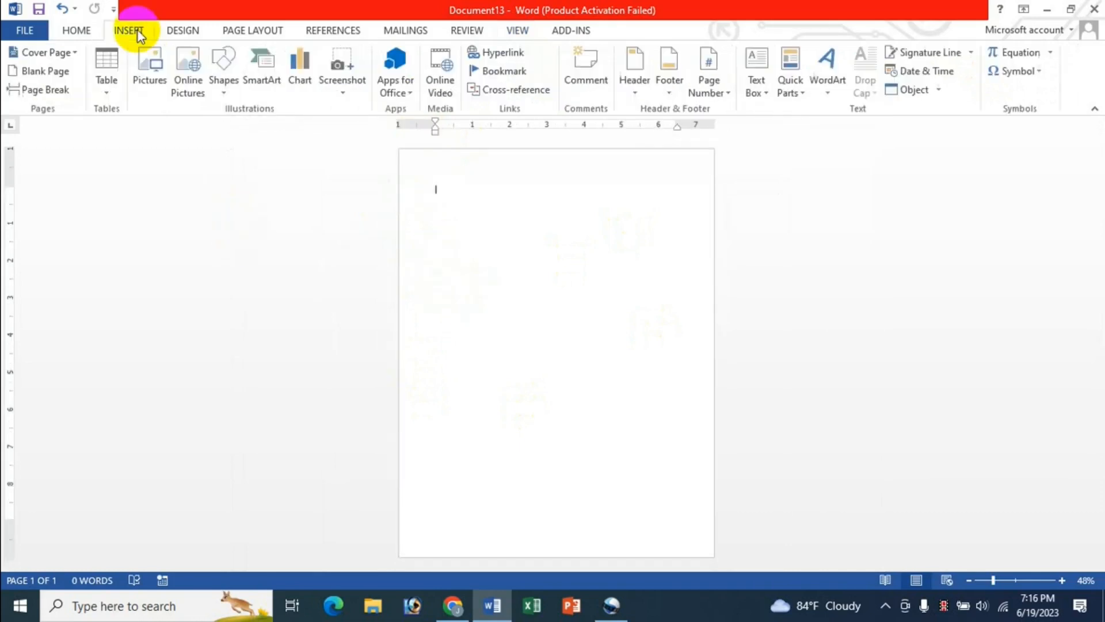
left_click(58, 74)
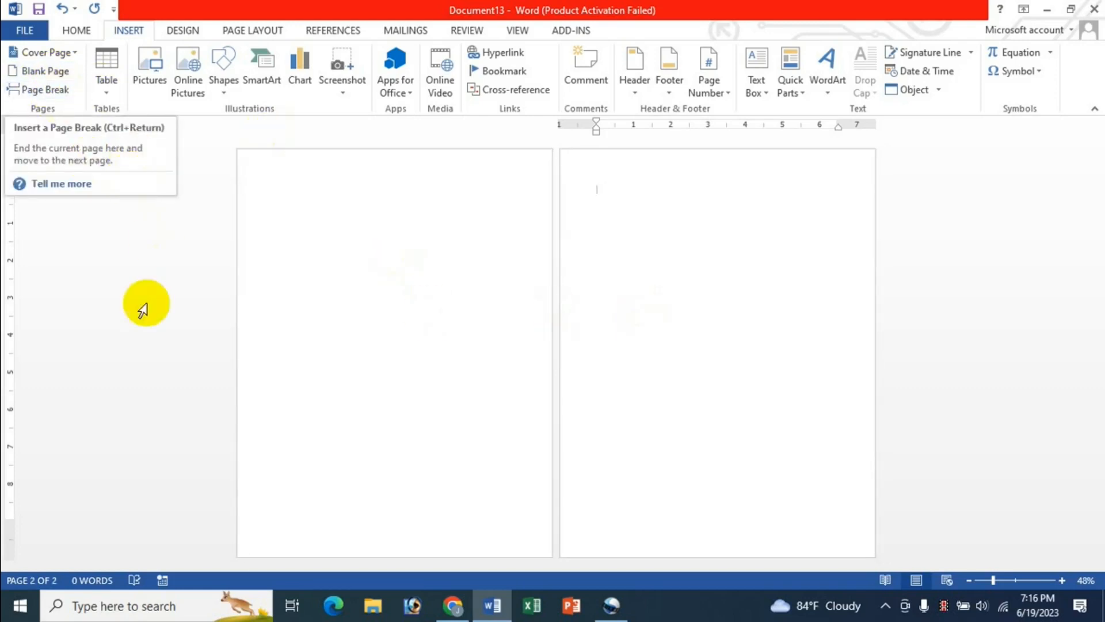
Step: Keep inserting blank pages until the document has nine empty pages
left_click(47, 72)
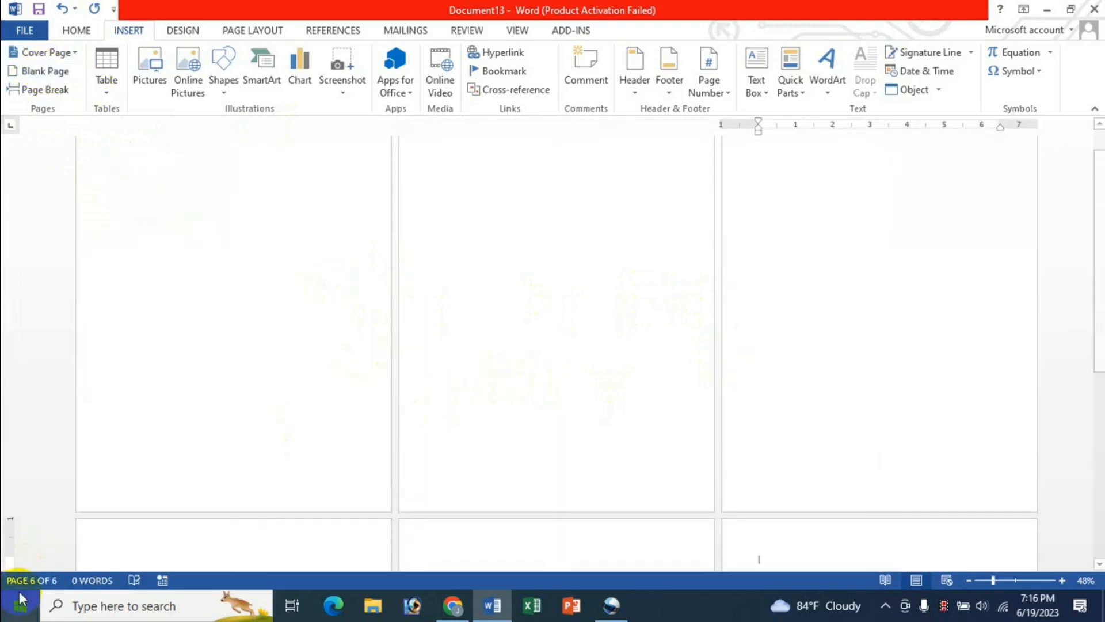
left_click(52, 74)
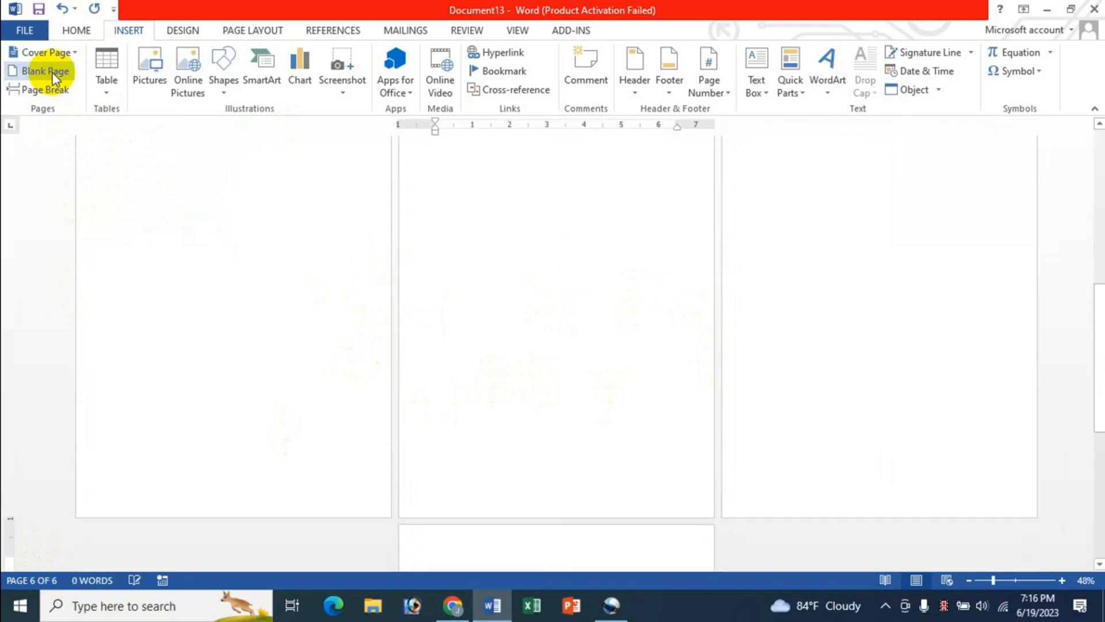
left_click(52, 74)
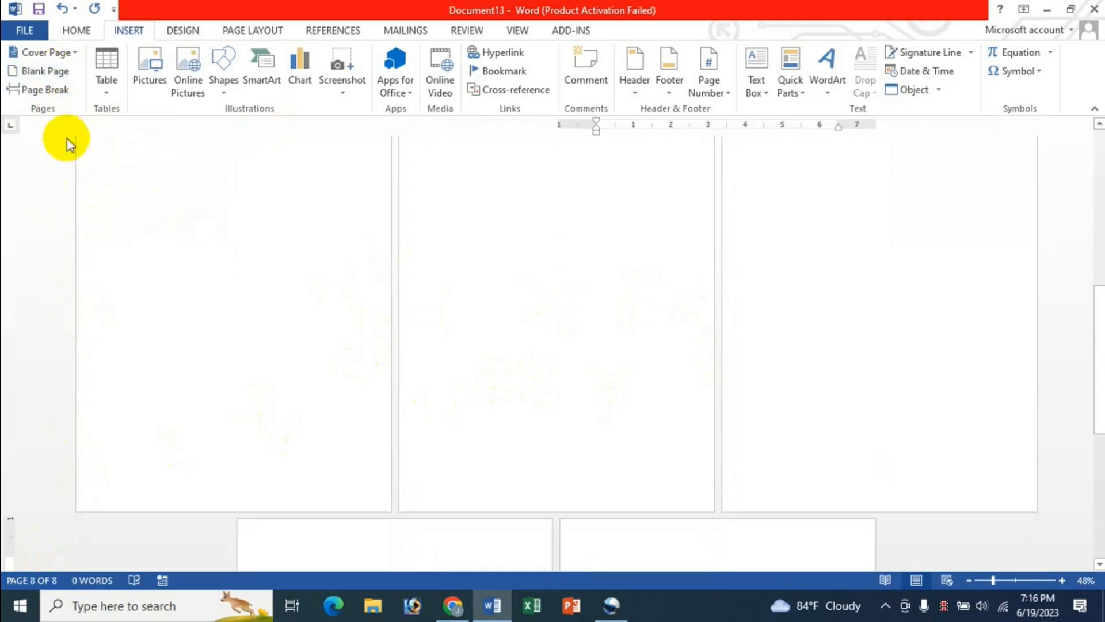
left_click(57, 79)
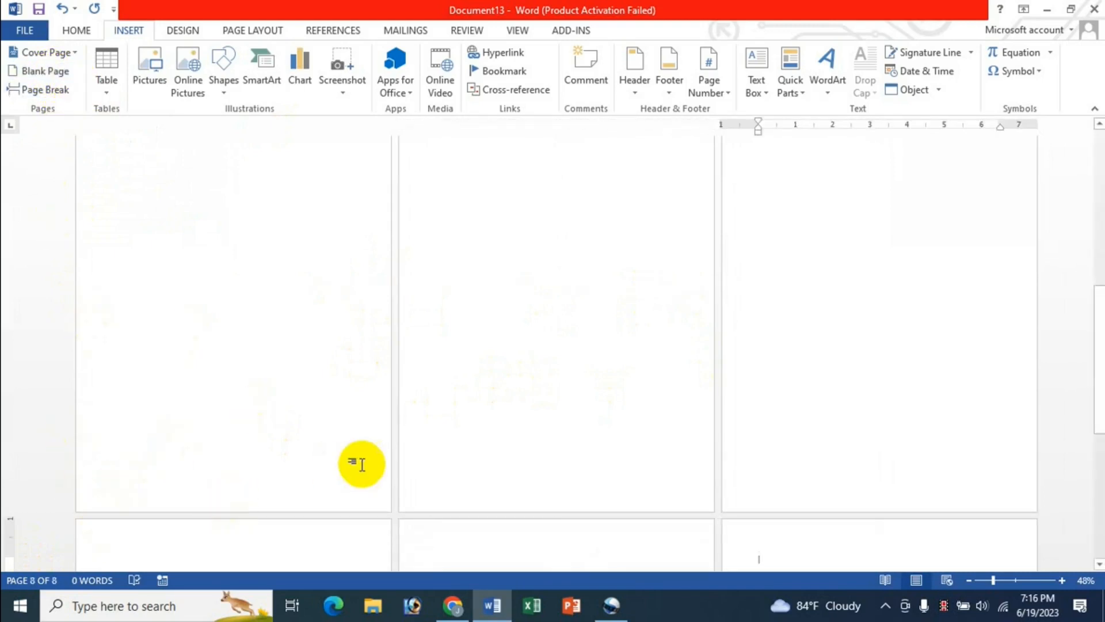
scroll(389, 472, "down", 1)
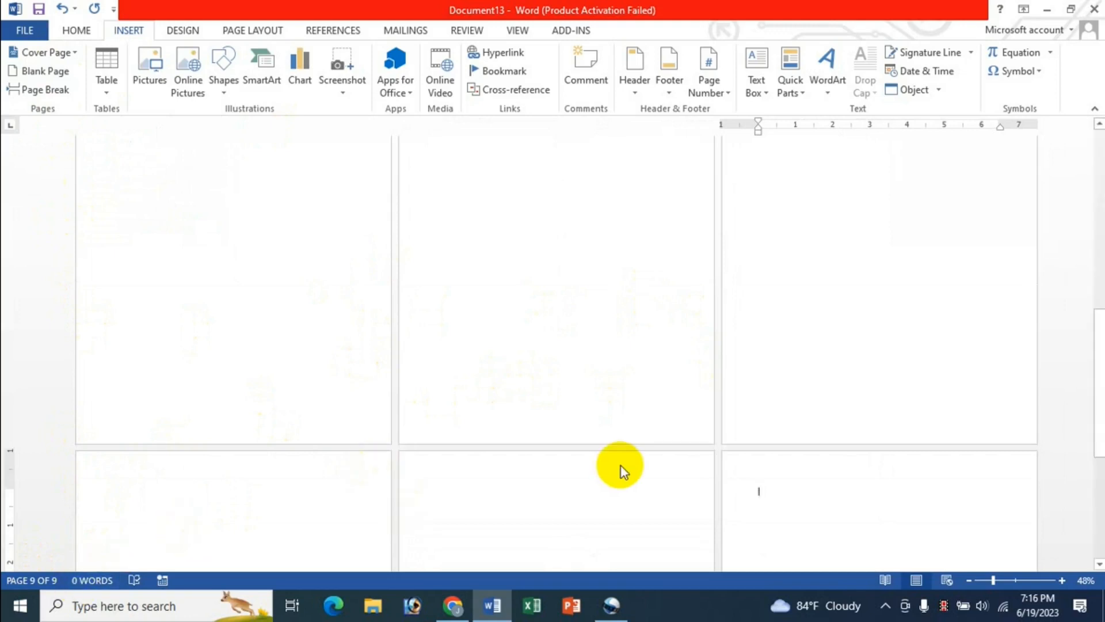
scroll(621, 467, "up", 5)
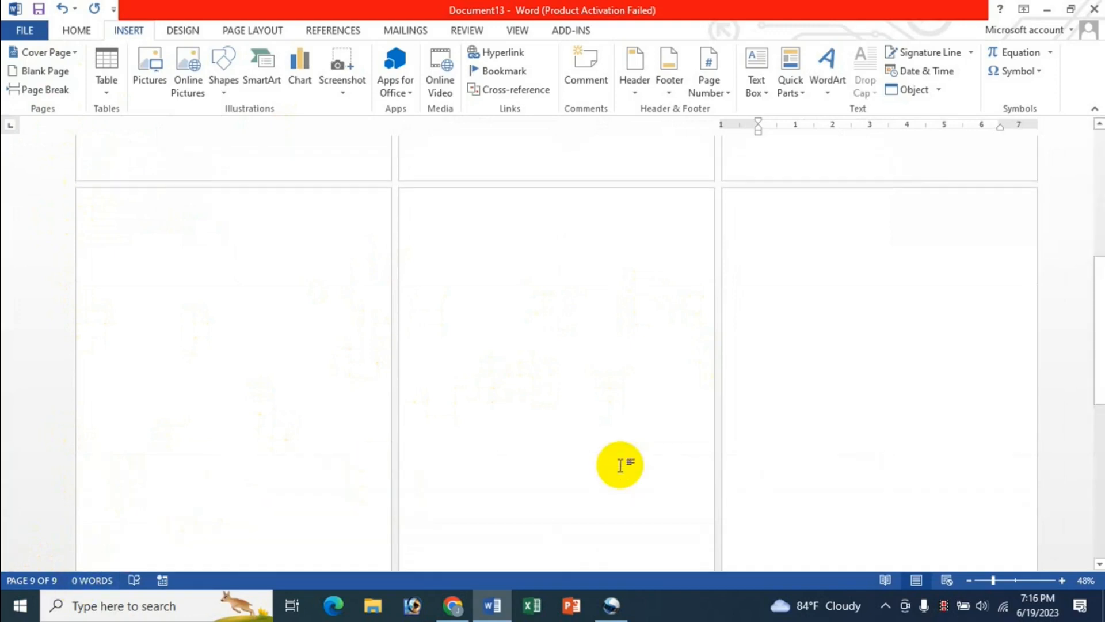
scroll(683, 341, "up", 5)
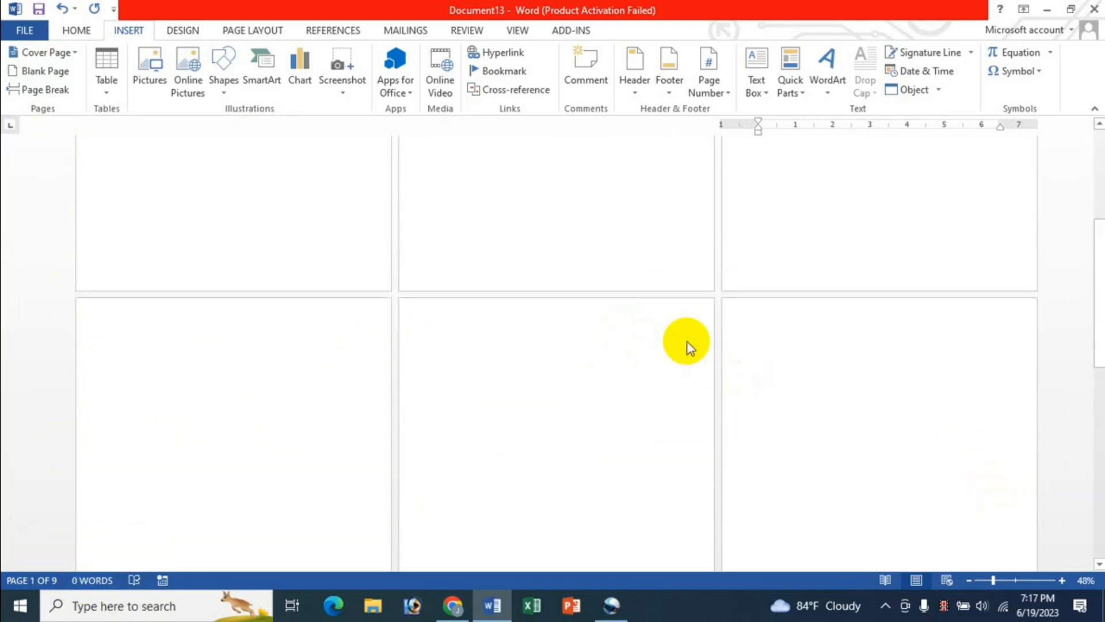
scroll(688, 341, "up", 3)
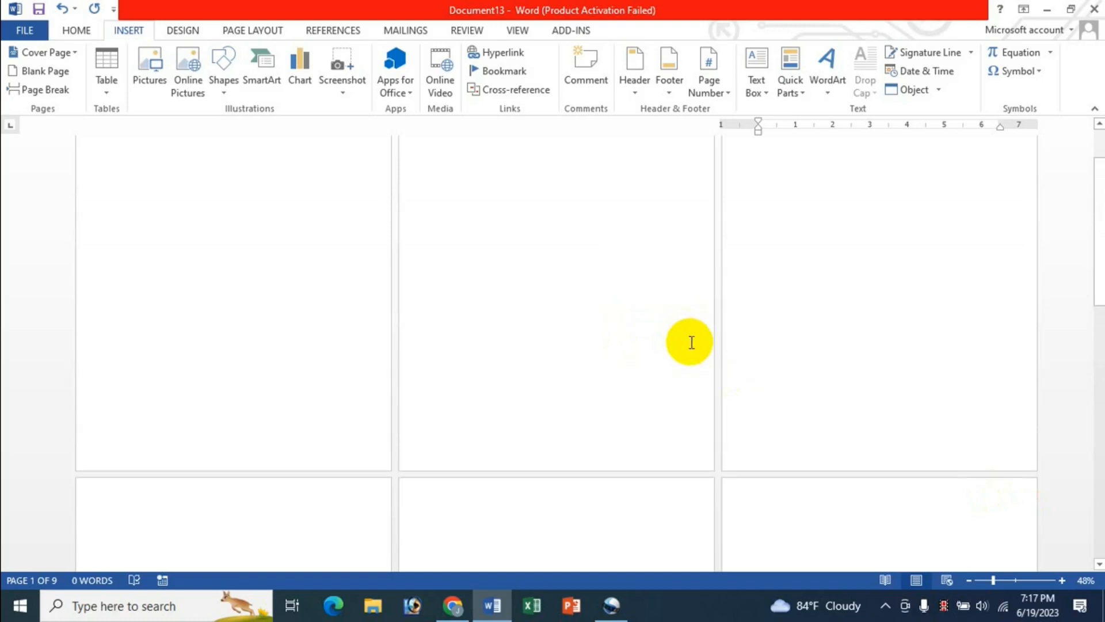
scroll(692, 343, "down", 6)
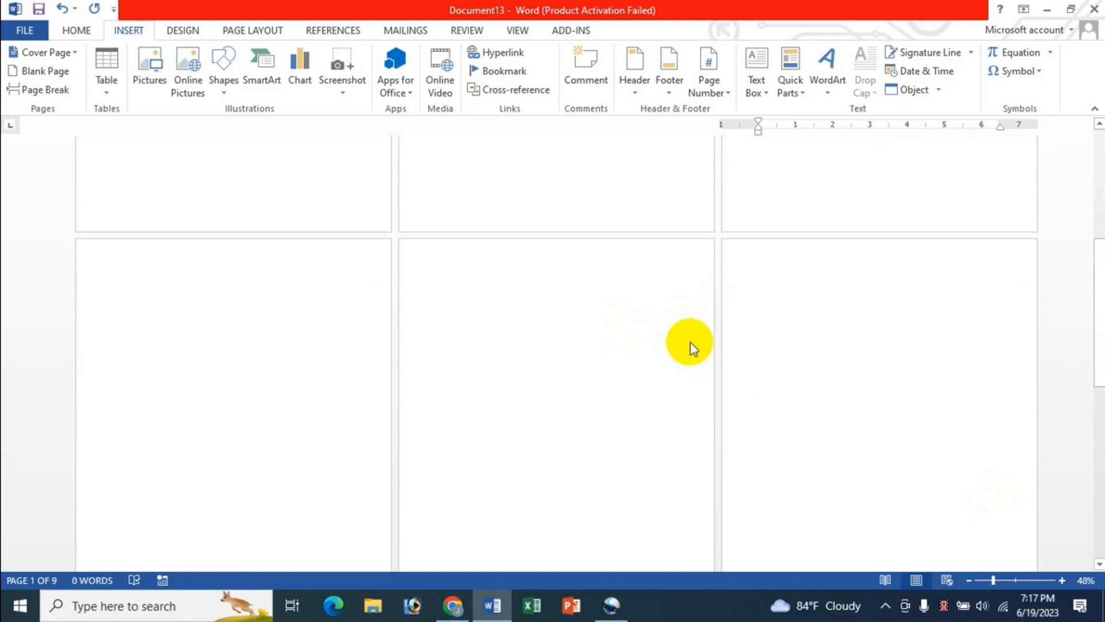
scroll(691, 344, "up", 8)
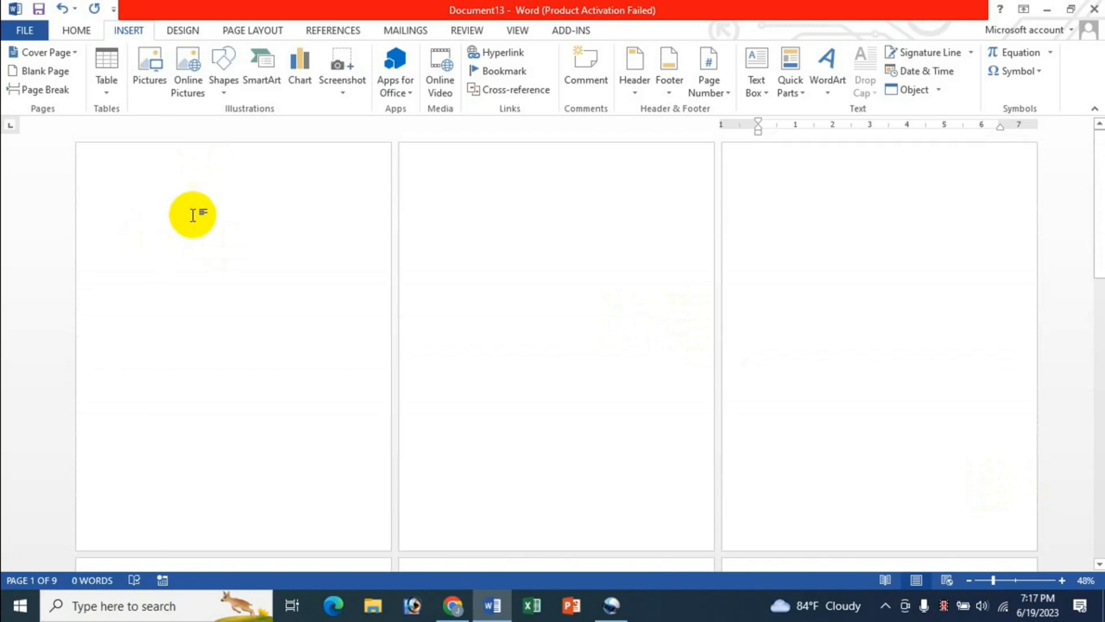
Step: Briefly open and close page 1's header, then show the Insert > Header design gallery
left_click(121, 182)
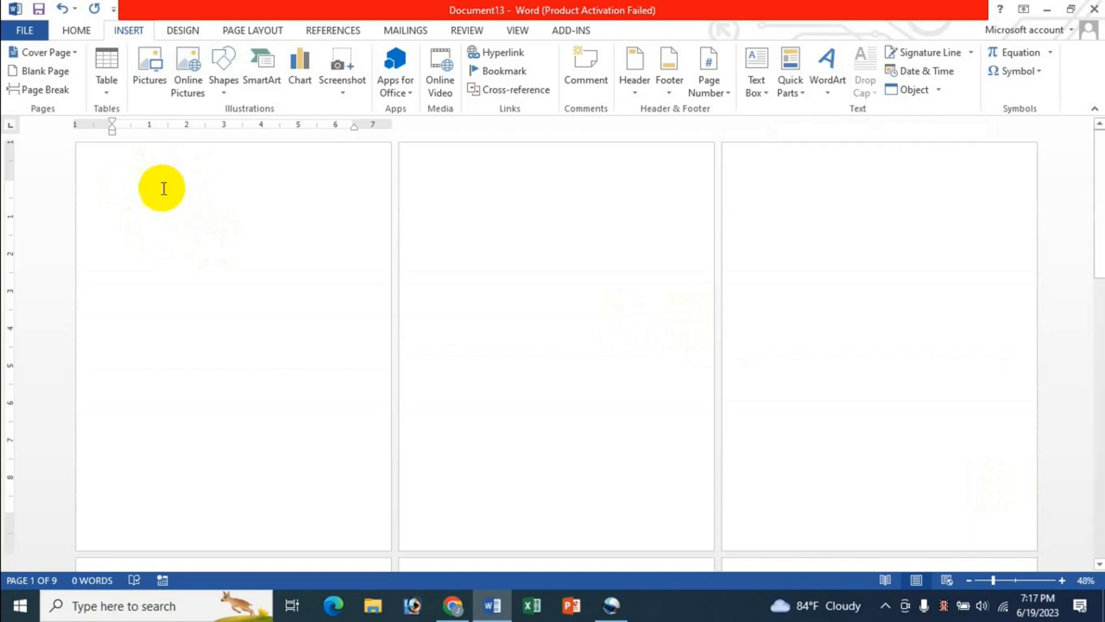
double_click(133, 167)
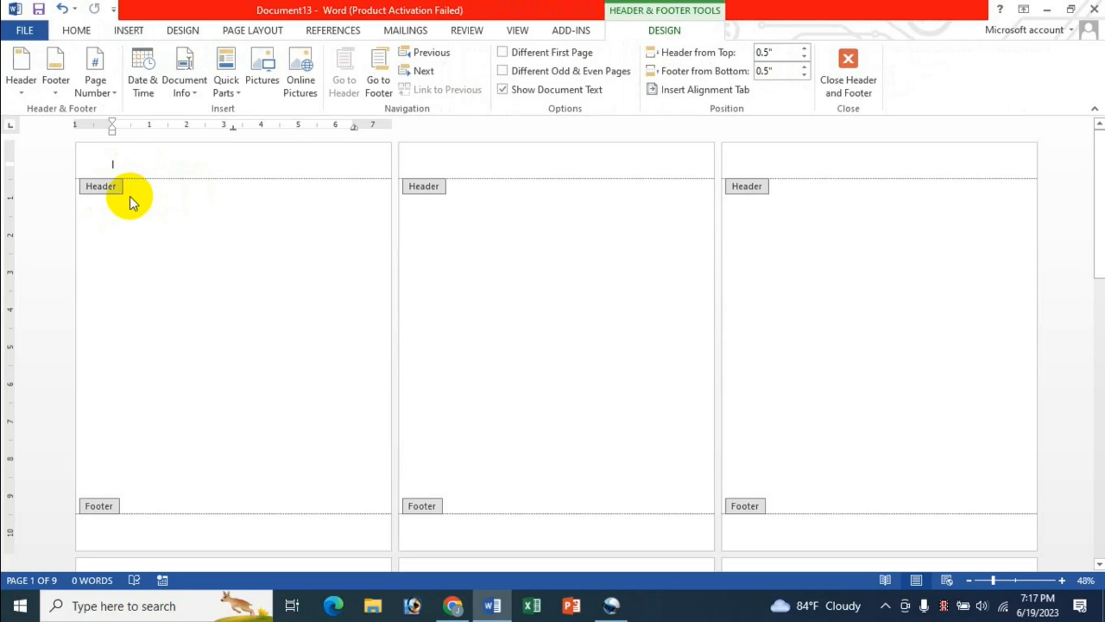
left_click(857, 80)
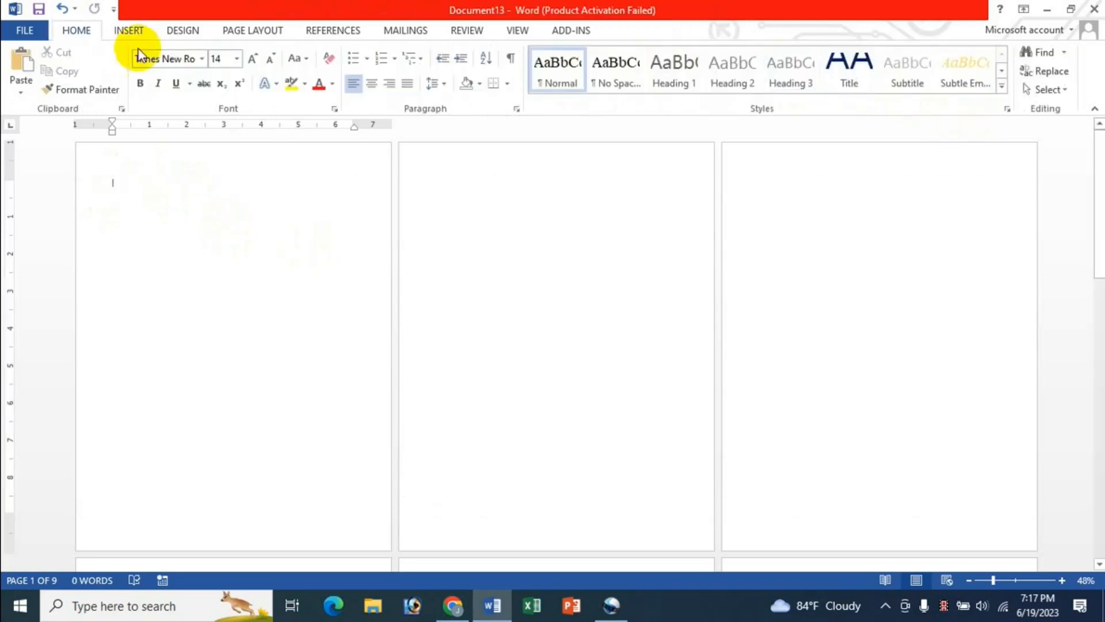
left_click(127, 32)
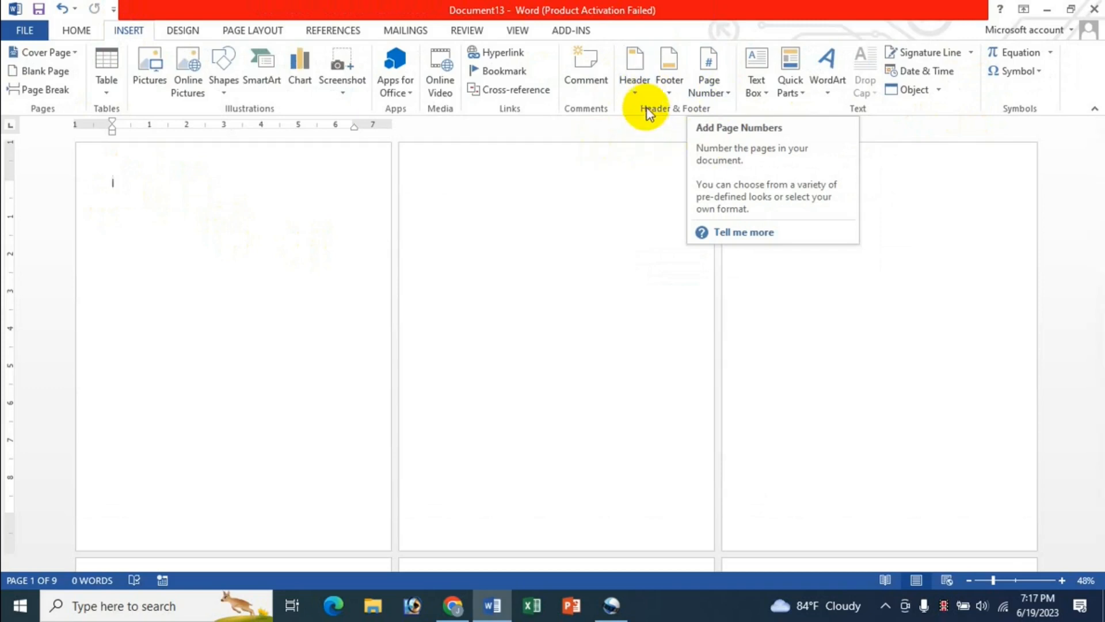
left_click(634, 90)
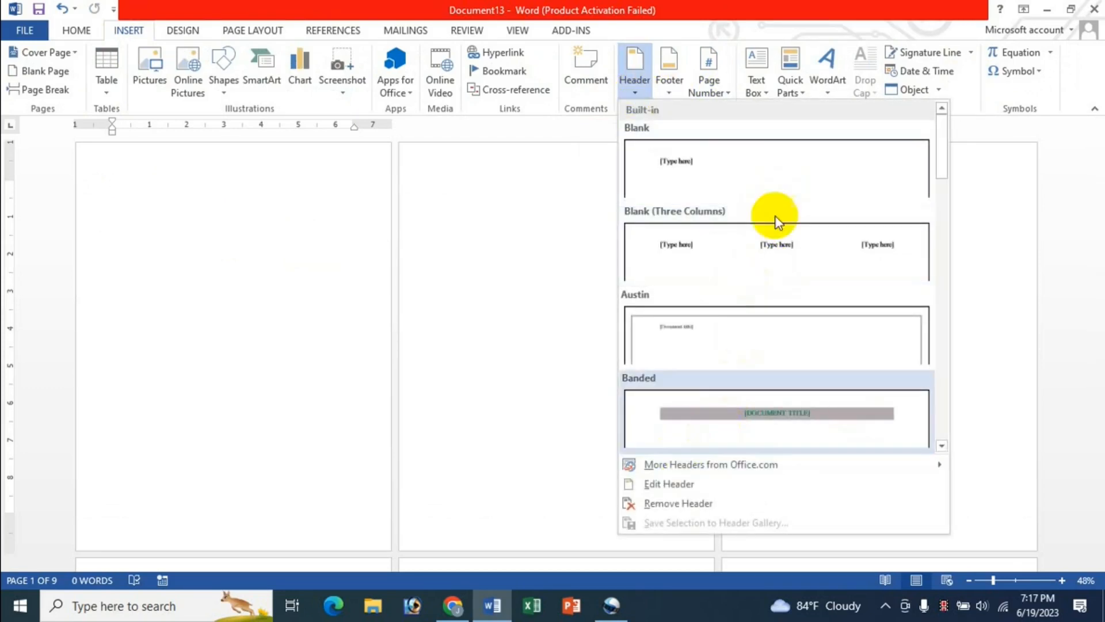
Step: Apply the Blank header design and type a person's name as the header text
left_click(678, 173)
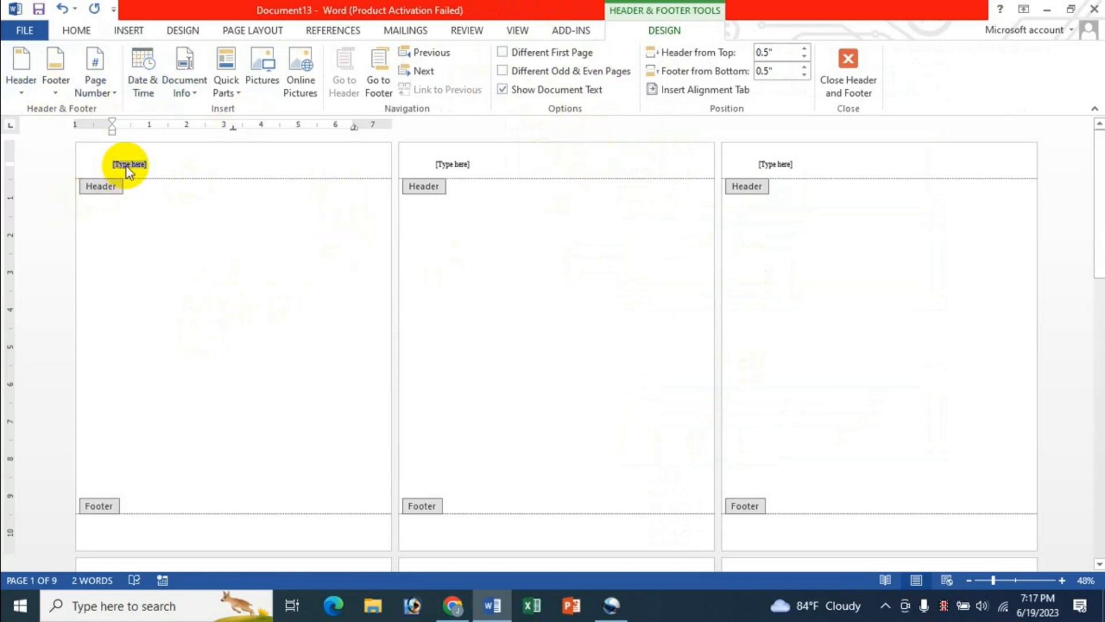
type("JASIM")
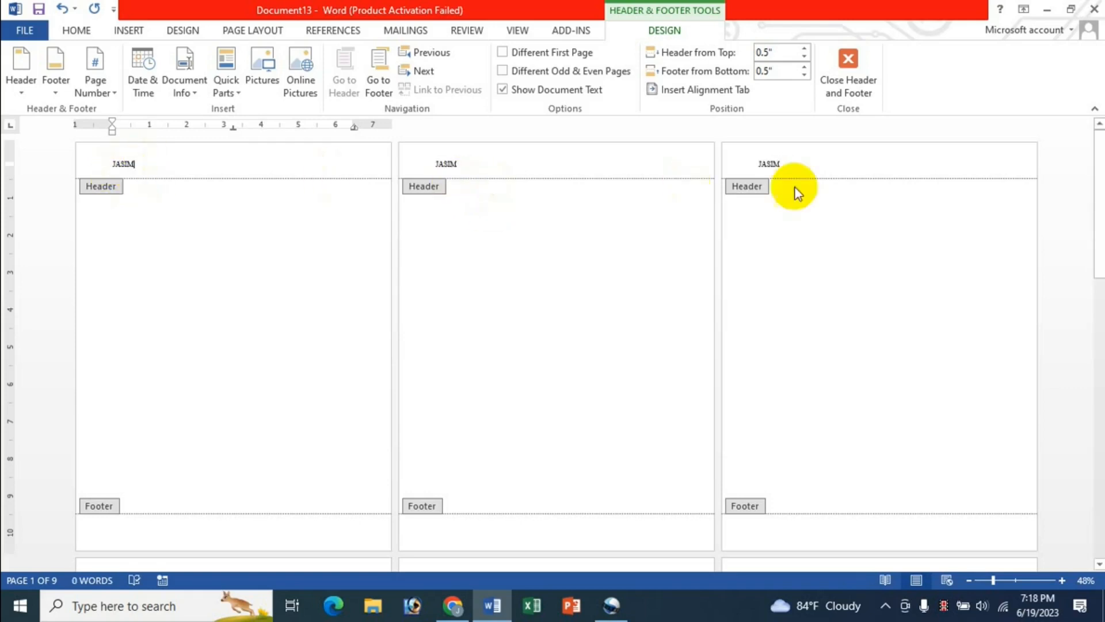
scroll(820, 399, "down", 1)
scroll(820, 398, "down", 3)
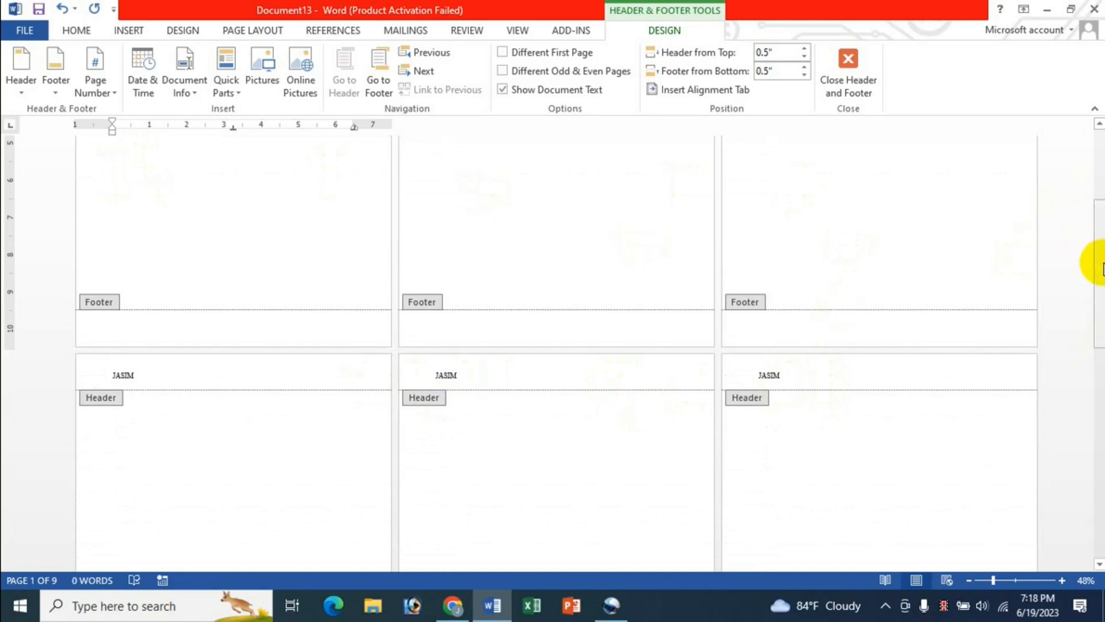
left_click_drag(1101, 268, 1086, 161)
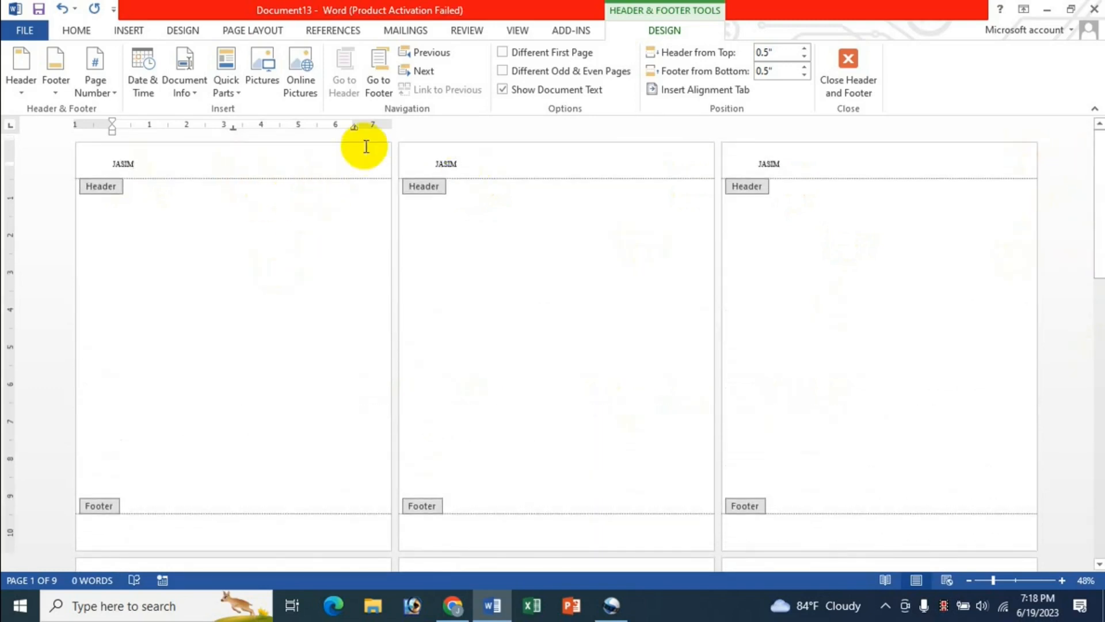
Step: Type a second person's name into the footer so it repeats on every page
left_click(378, 80)
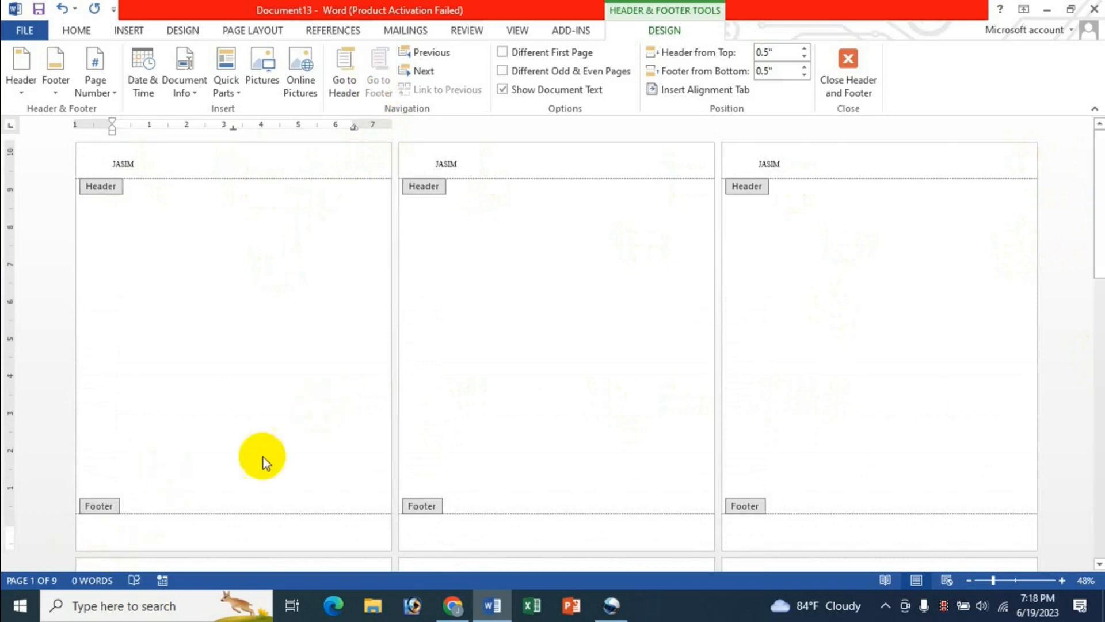
type("KAMAL")
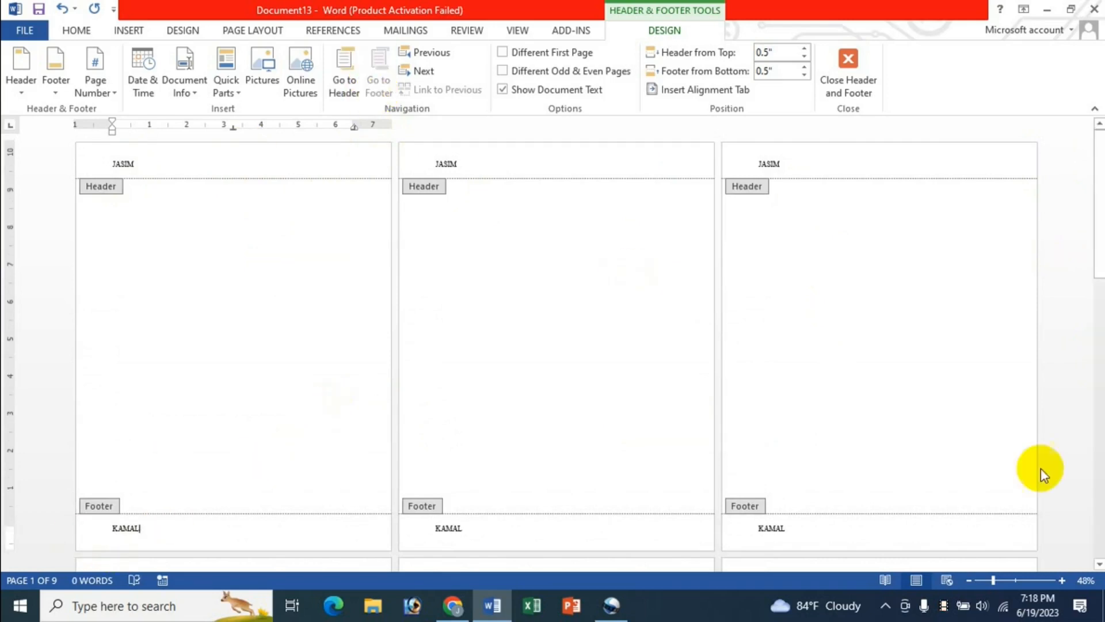
scroll(1039, 475, "down", 1)
scroll(1038, 479, "down", 1)
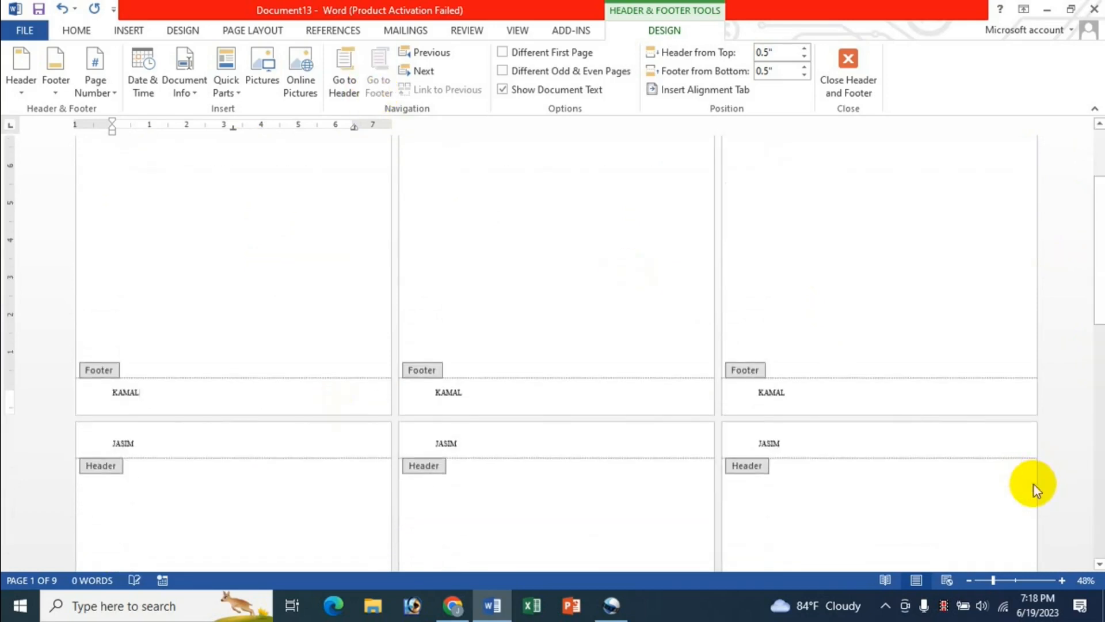
scroll(1035, 486, "up", 5)
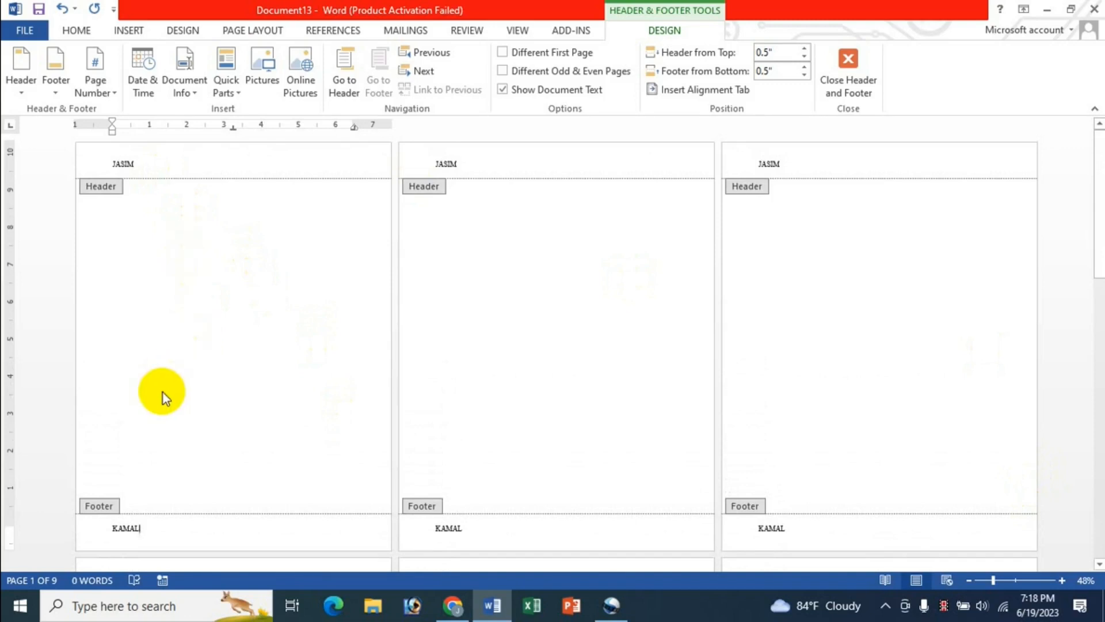
left_click(148, 160)
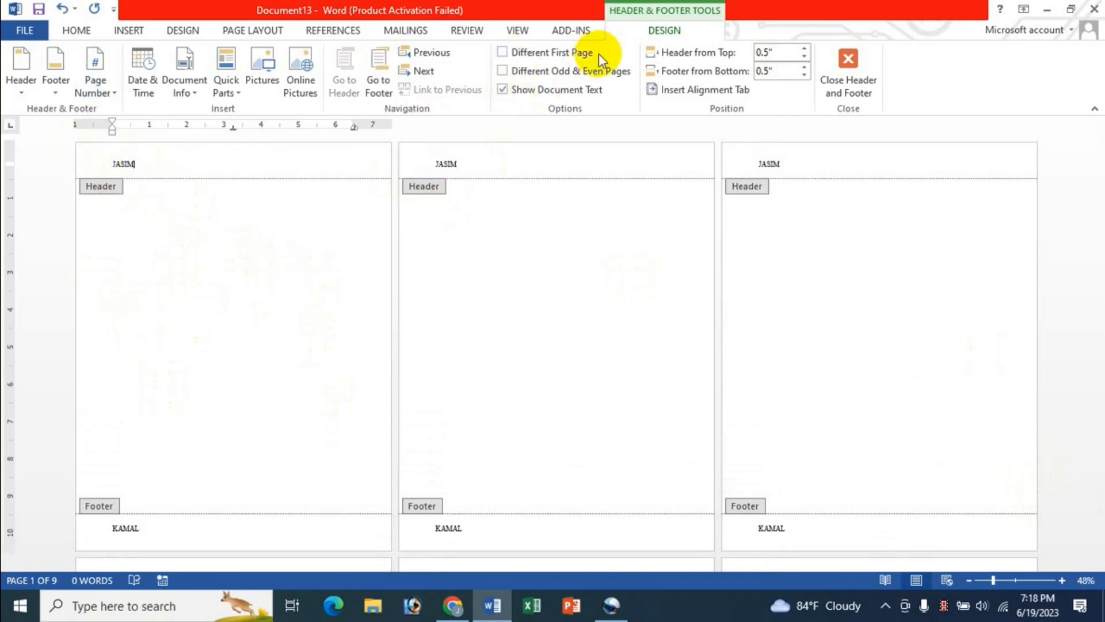
Step: Turn on Different First Page so page 1 gets a blank header and footer
left_click(503, 52)
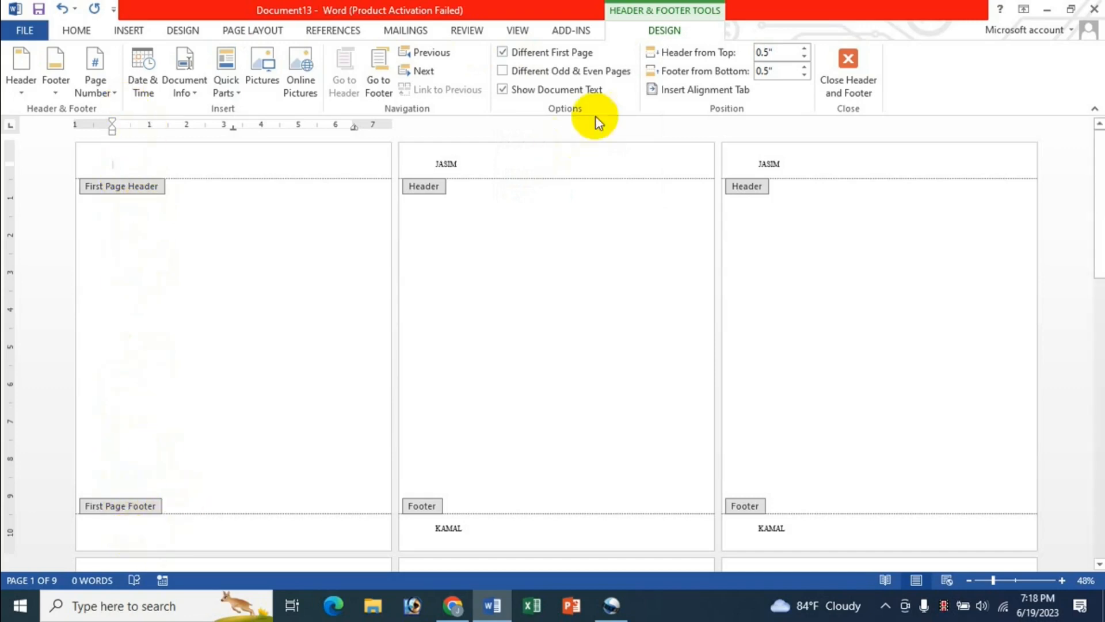
left_click(509, 52)
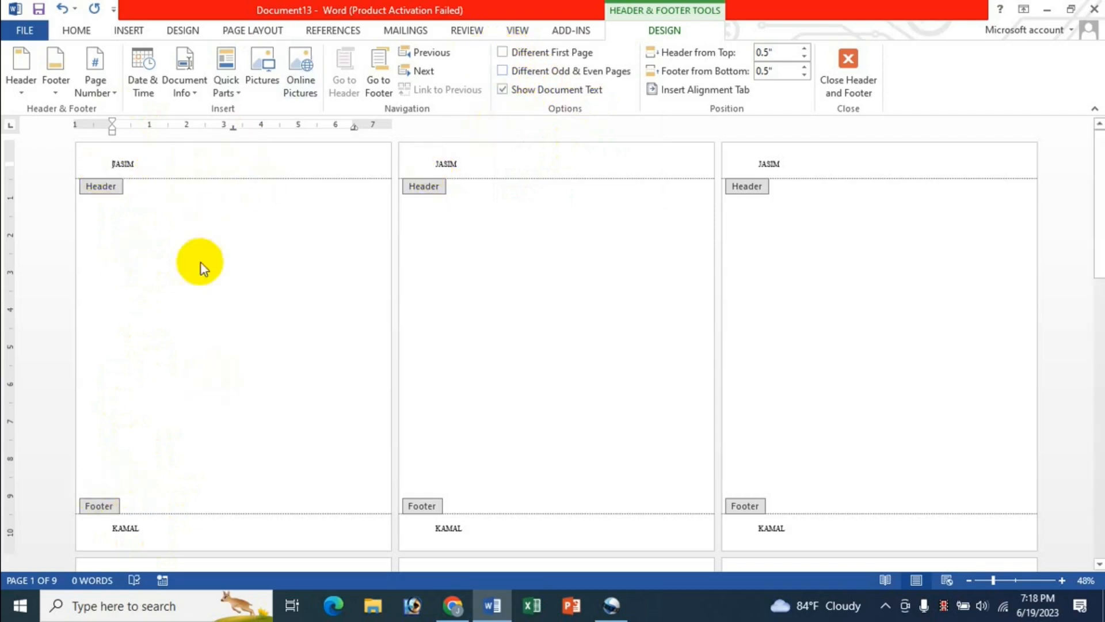
left_click(503, 53)
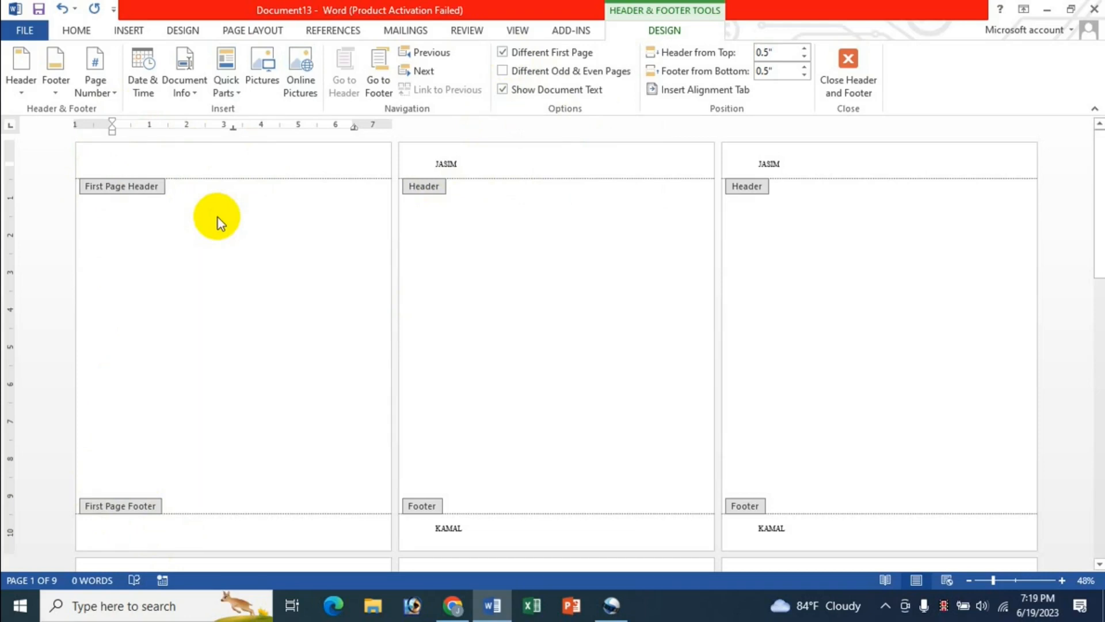
Step: Type BANALGDESH in the first-page header and a centred phone number in its footer
type("BANALGDESH")
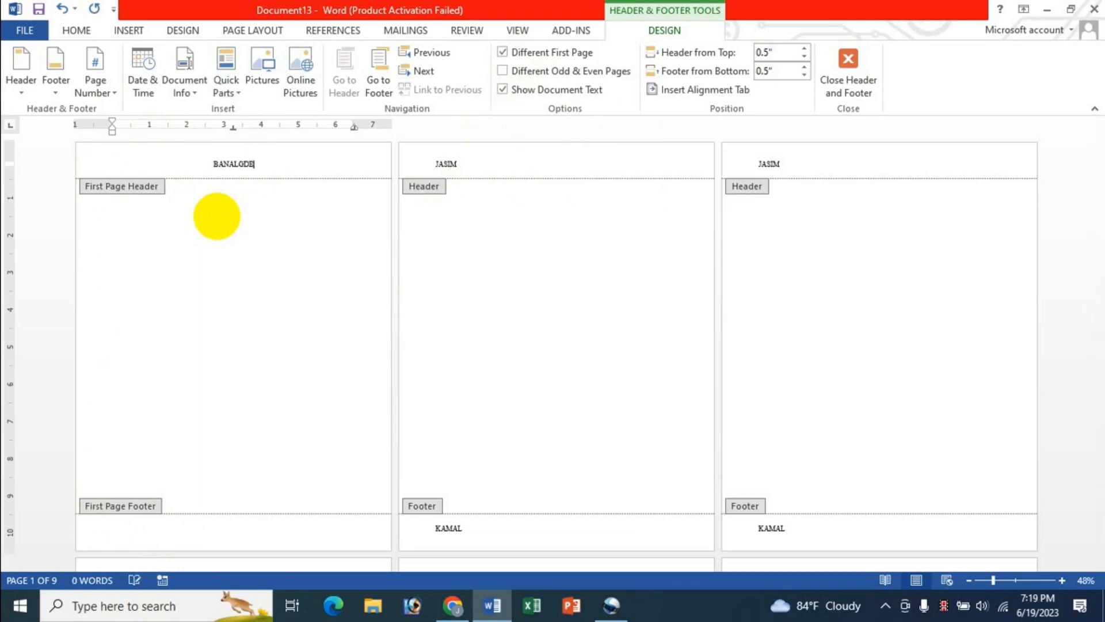
left_click(209, 525)
key("Tab")
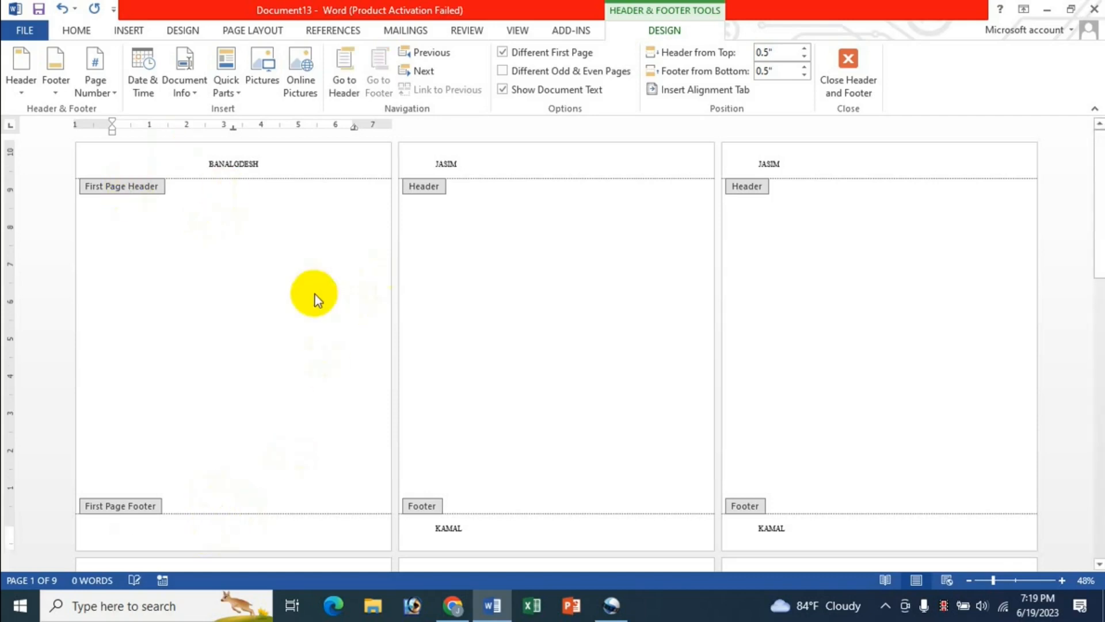
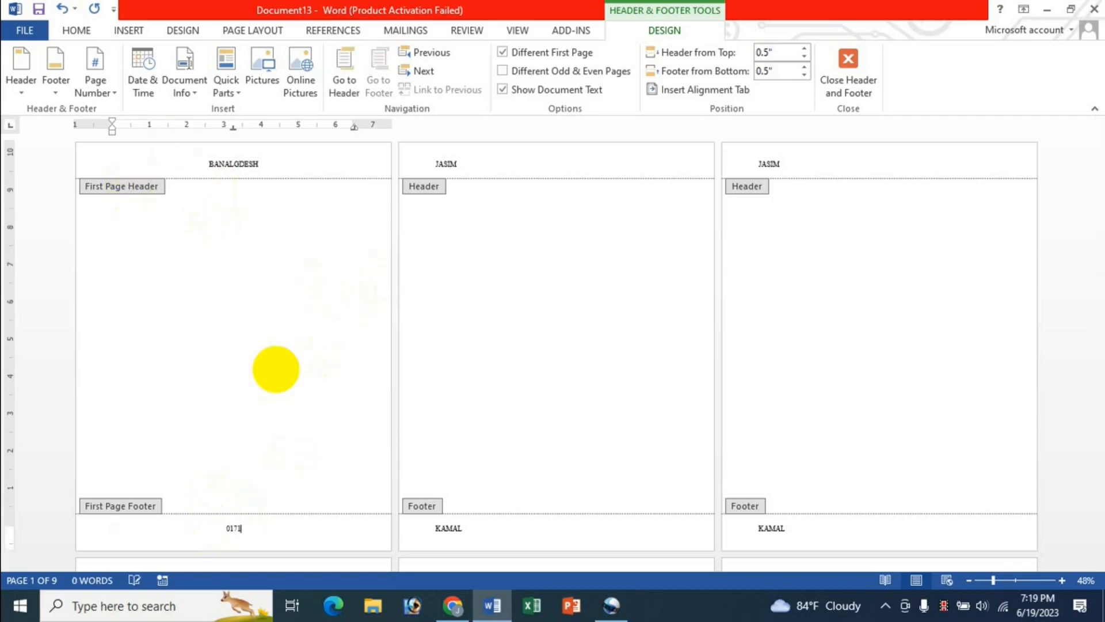
left_click(231, 167)
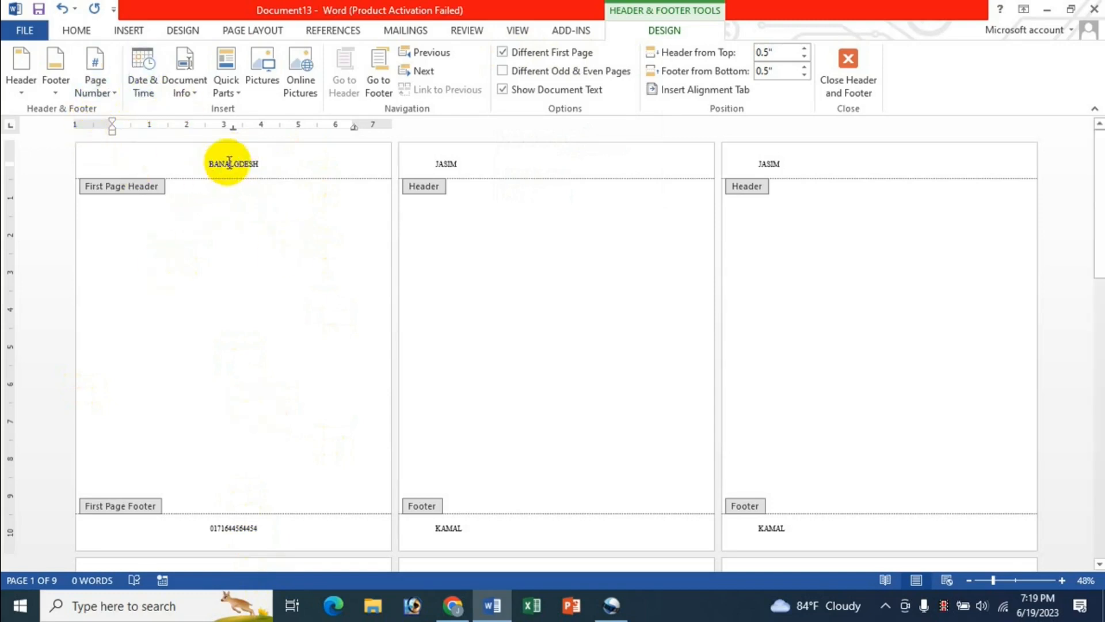
Step: Replace the first-page header text with a Plain Number 2 page number at the top
left_click_drag(279, 165, 205, 165)
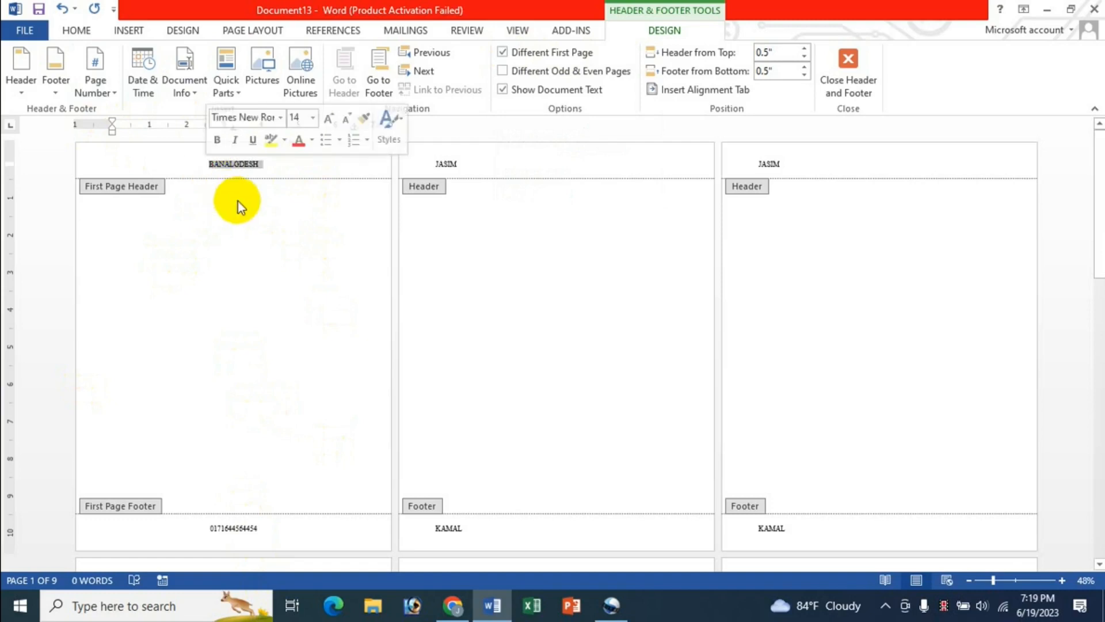
left_click(241, 166)
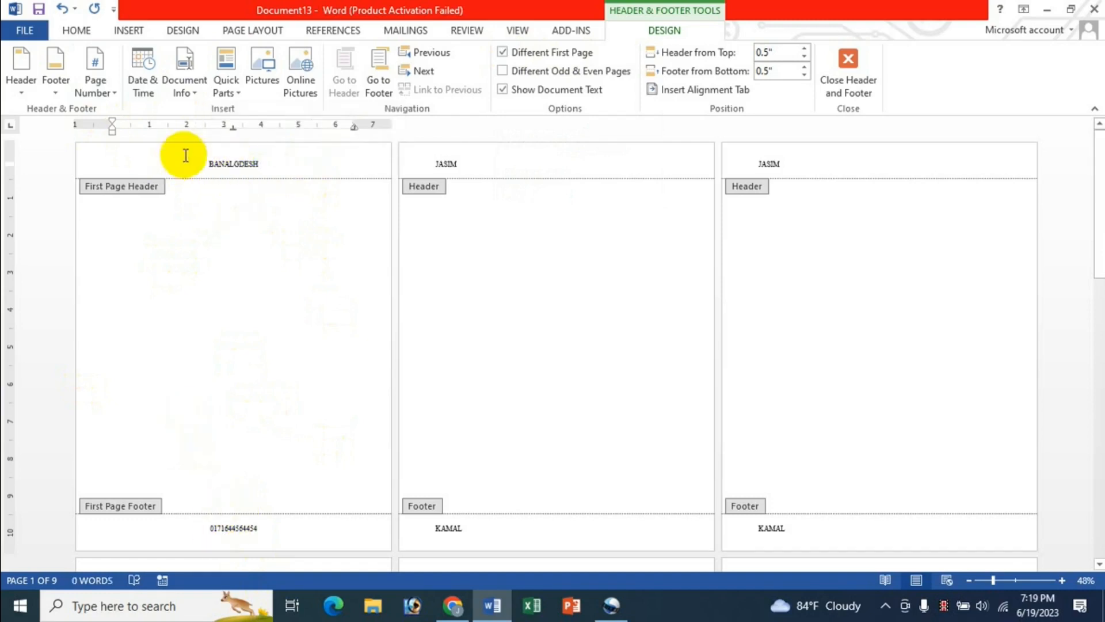
left_click(96, 91)
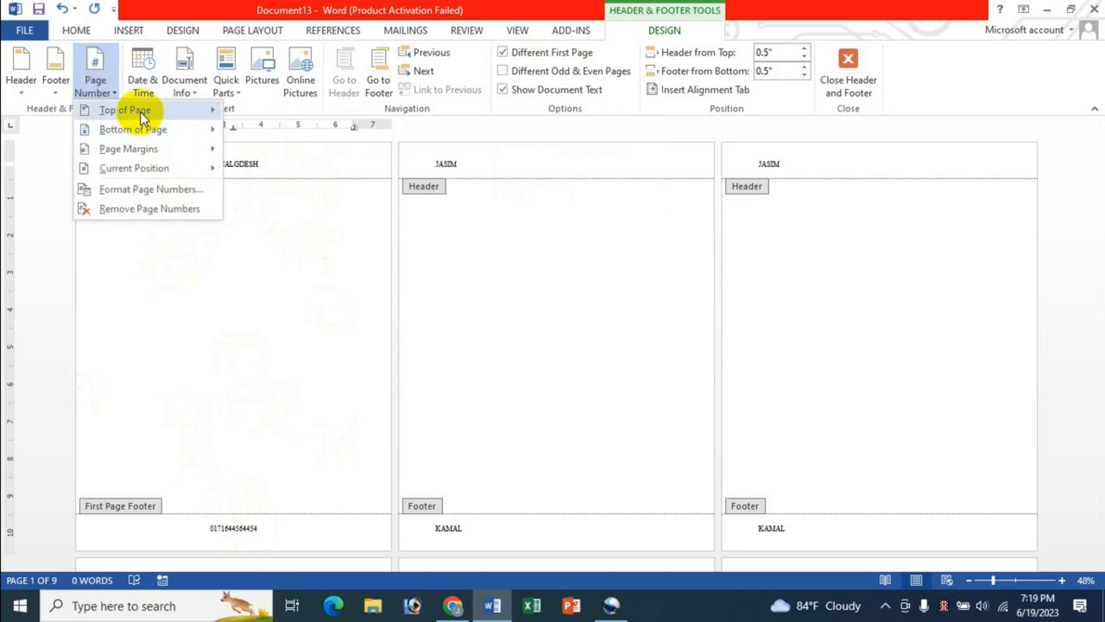
mouse_move(144, 119)
left_click(353, 247)
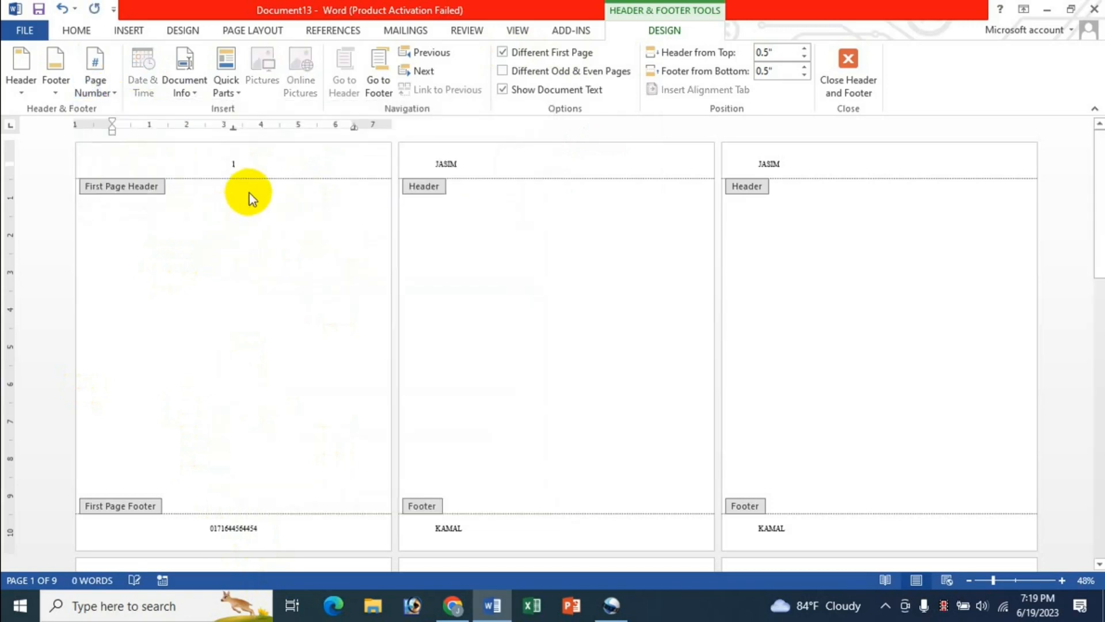
left_click(262, 534)
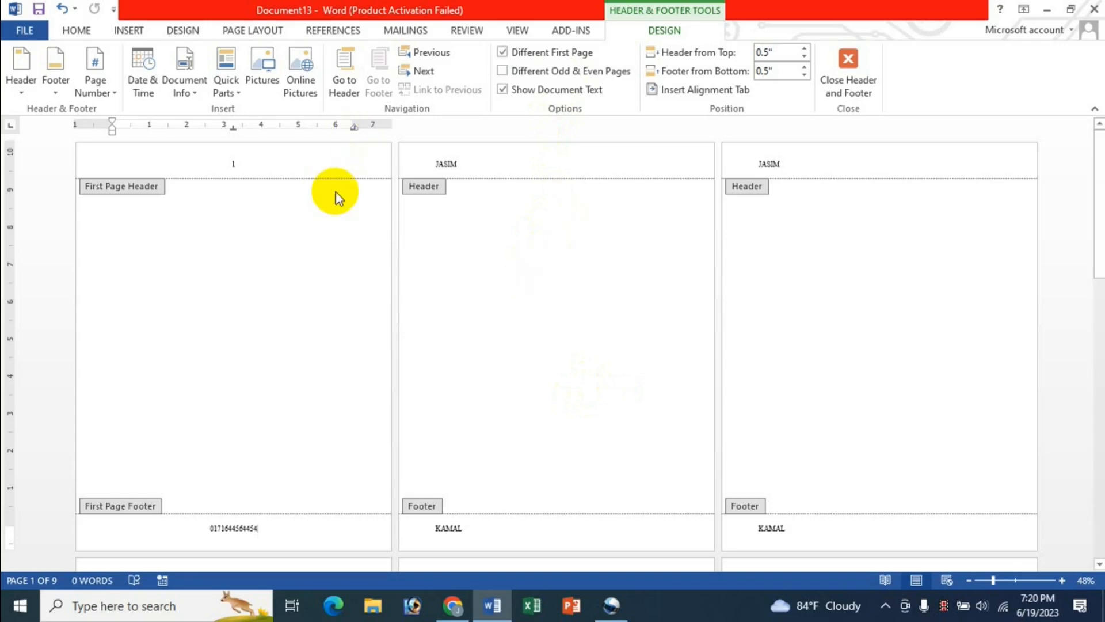
Step: Uncheck Different First Page and check Different Odd & Even Pages, then review the pages
left_click(503, 54)
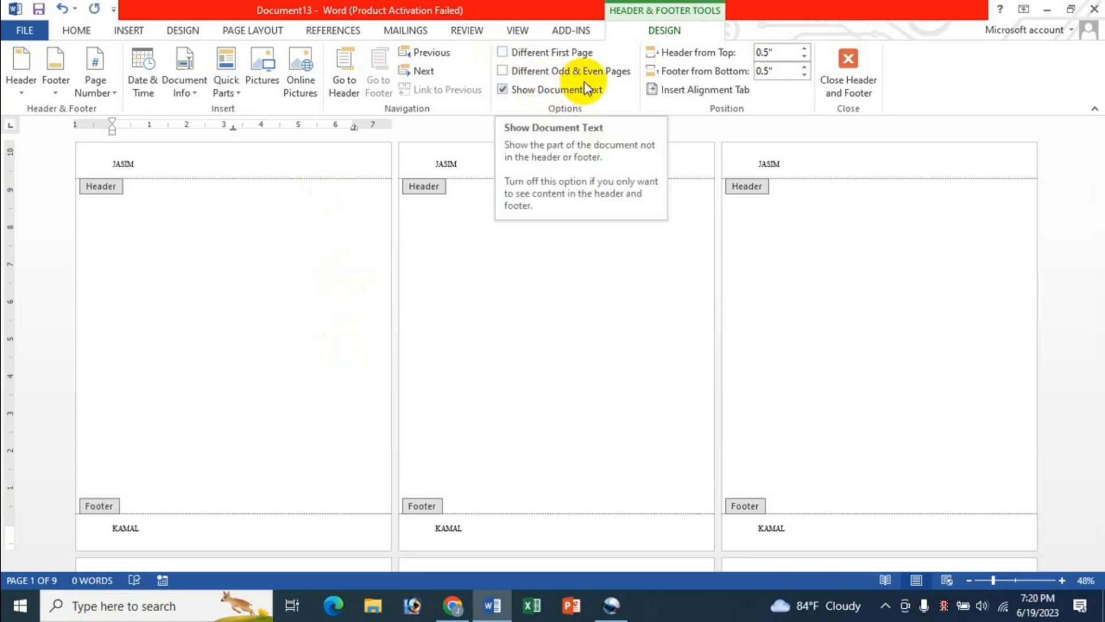
left_click(504, 70)
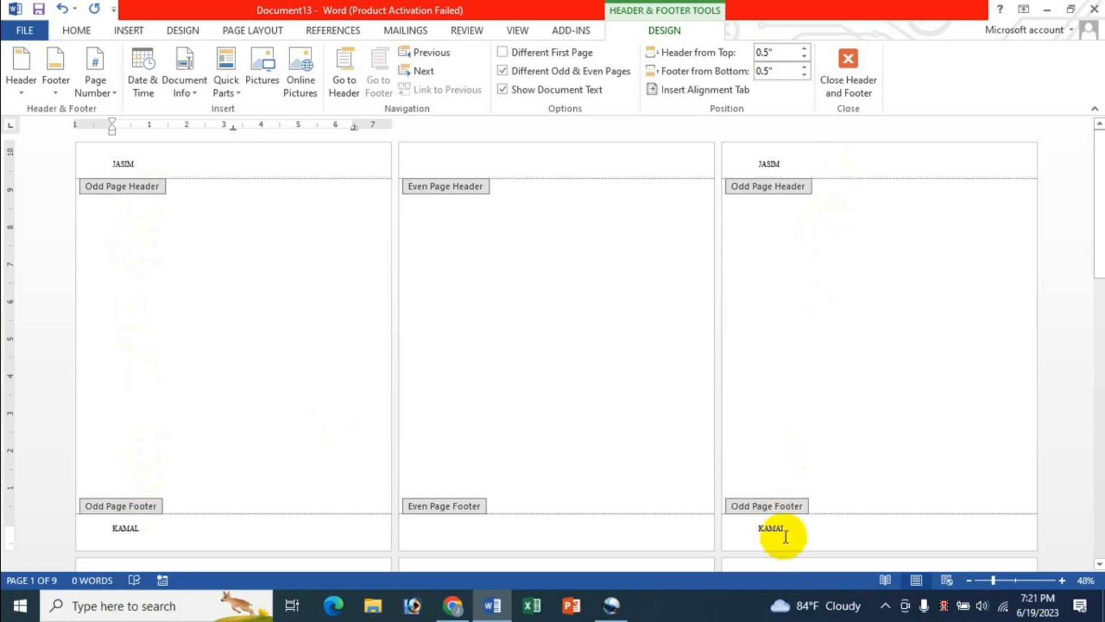
scroll(879, 440, "down", 3)
scroll(878, 443, "down", 2)
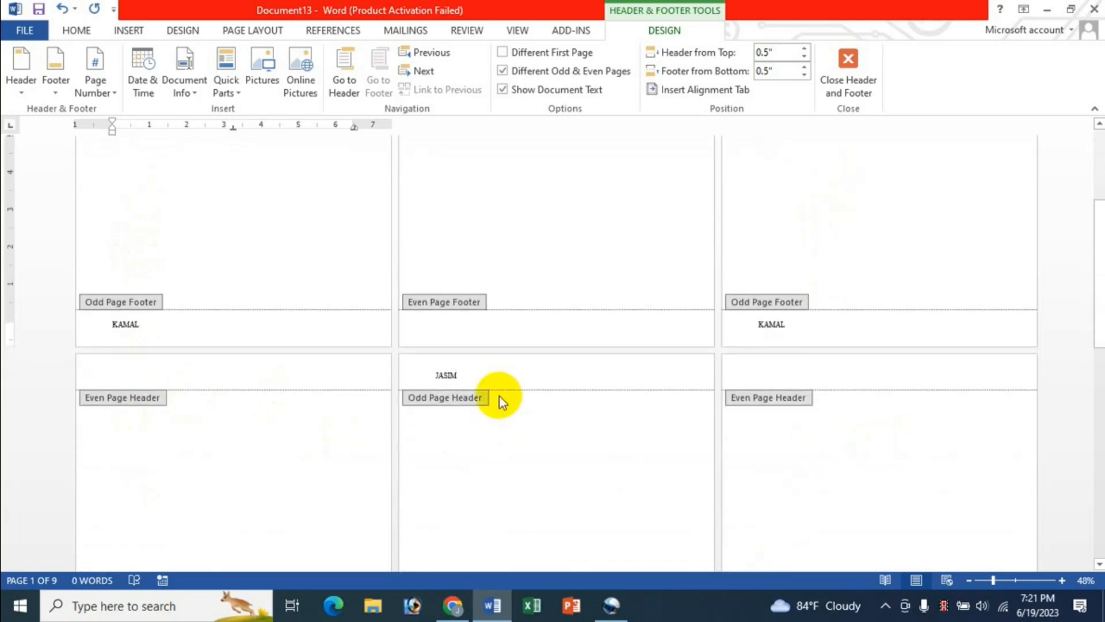
scroll(502, 524, "down", 3)
scroll(501, 526, "up", 7)
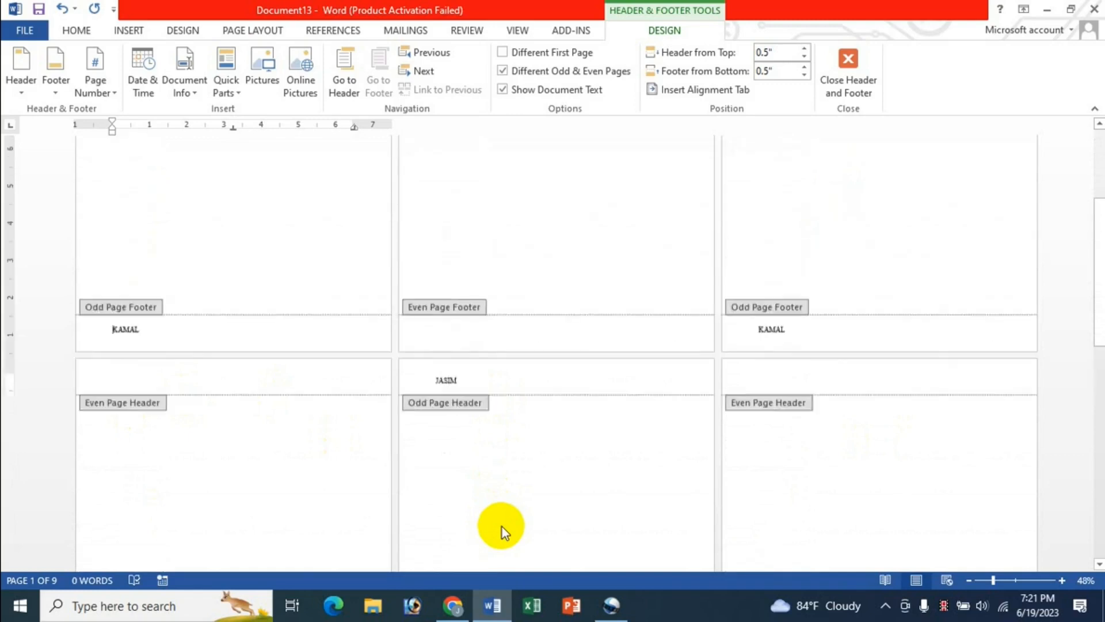
scroll(502, 526, "down", 8)
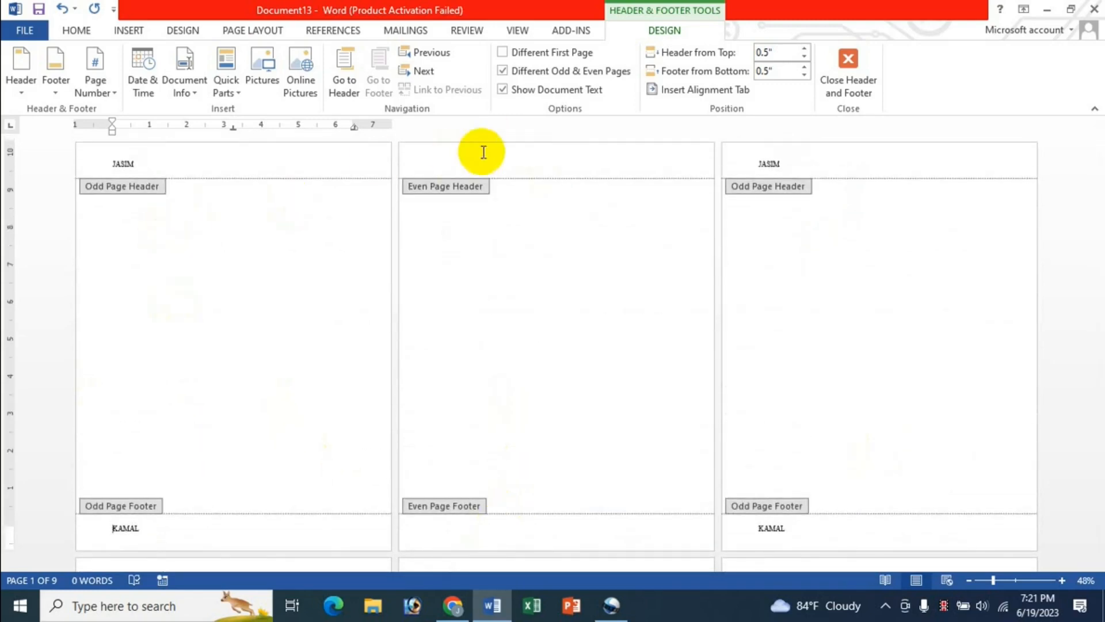
Step: Replace the odd-page header name with a centred 'JK ONLINE SHOP'
double_click(121, 163)
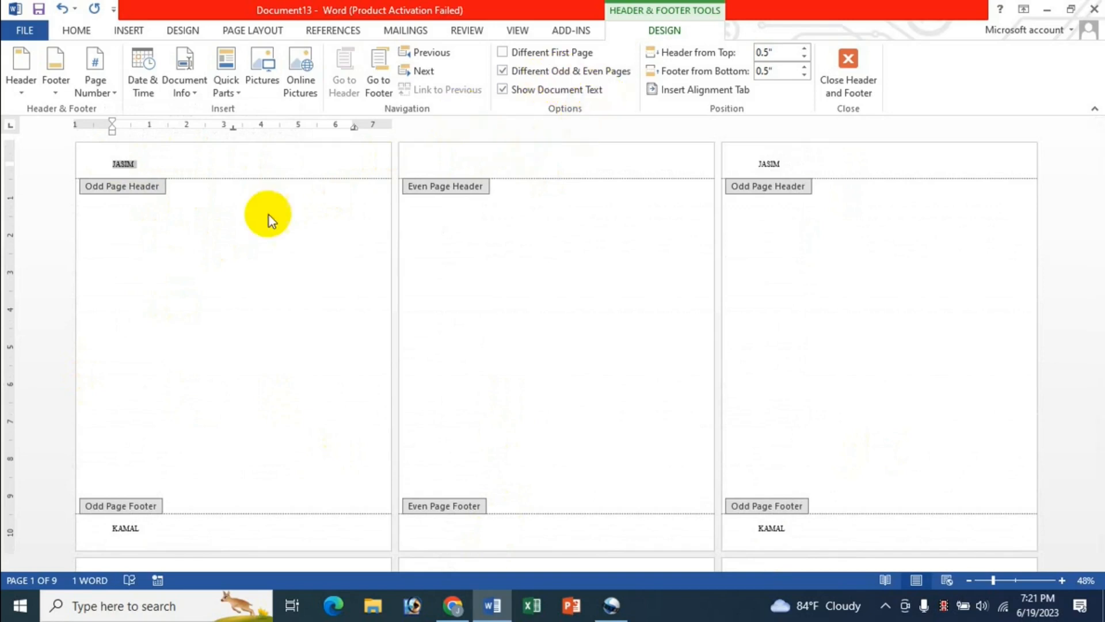
key("ctrl+e")
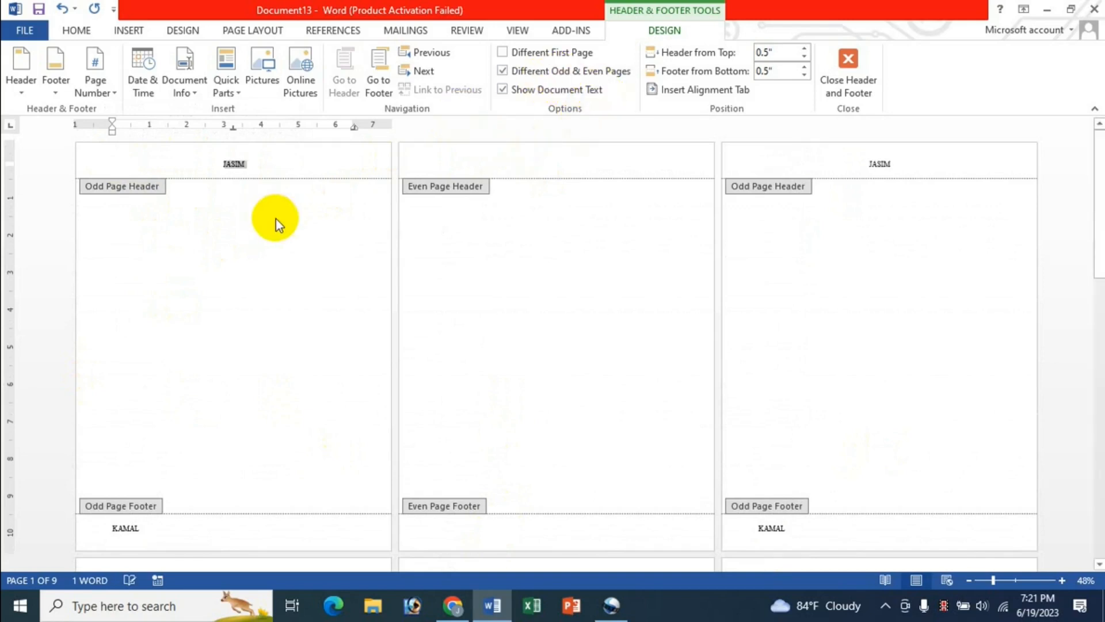
type("jK")
key("BackSpace")
type("K ONLINE SHOP")
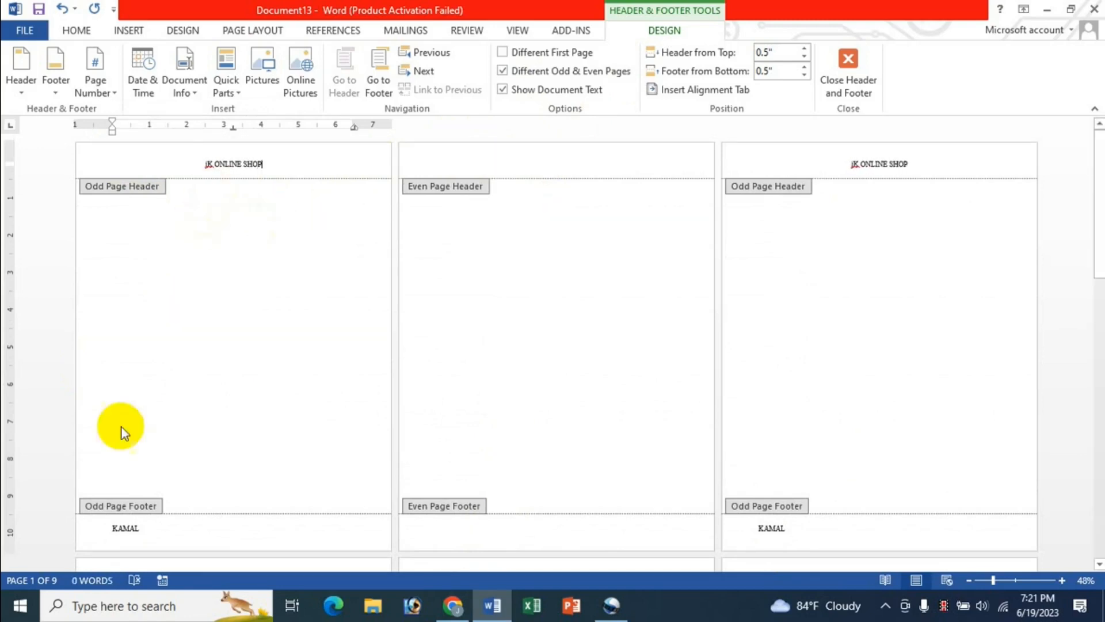
Step: Replace the odd-page footer name with the shop's address, centred
left_click(148, 528)
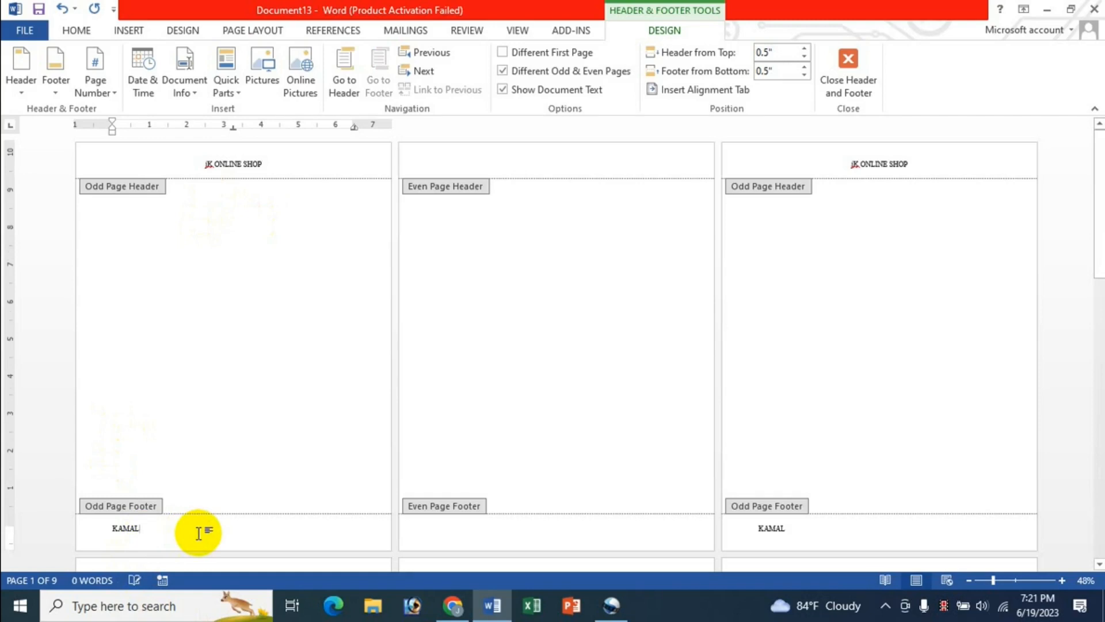
key("ctrl+e")
left_click_drag(251, 528, 223, 533)
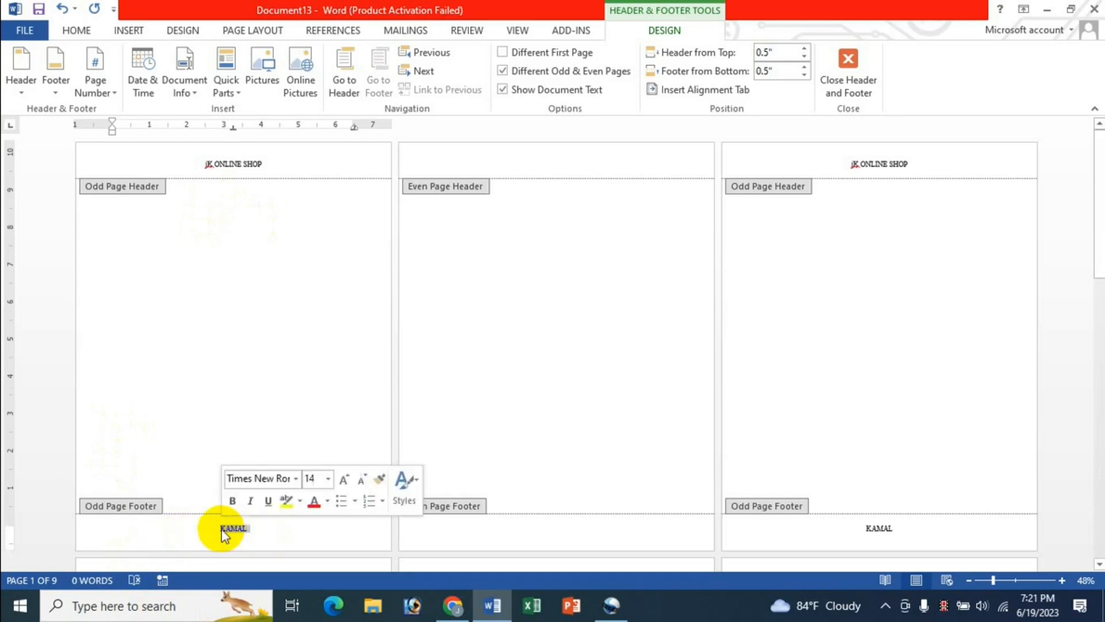
type("GAZIPUR")
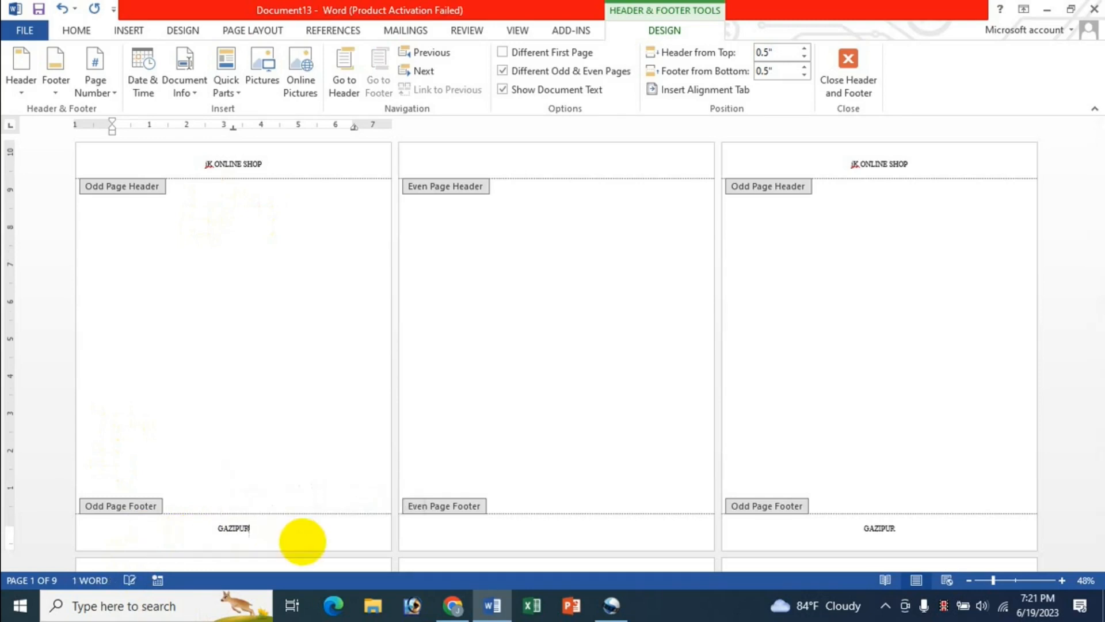
type(" SADAR GAZPUR")
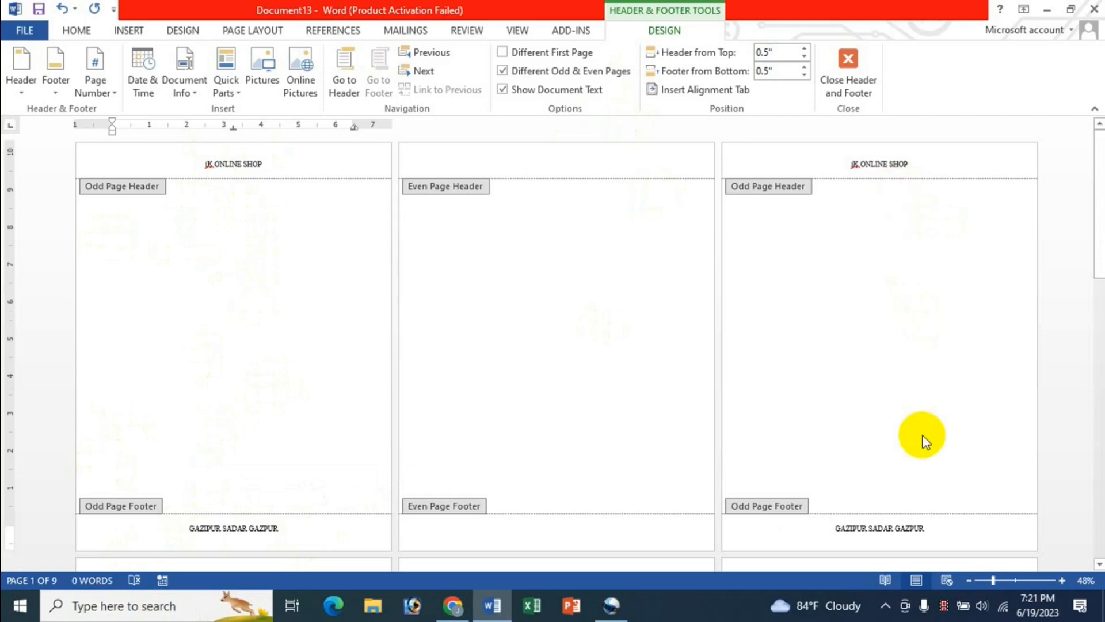
Step: Scroll through the pages to check the new odd-page header and footer
scroll(962, 440, "down", 10)
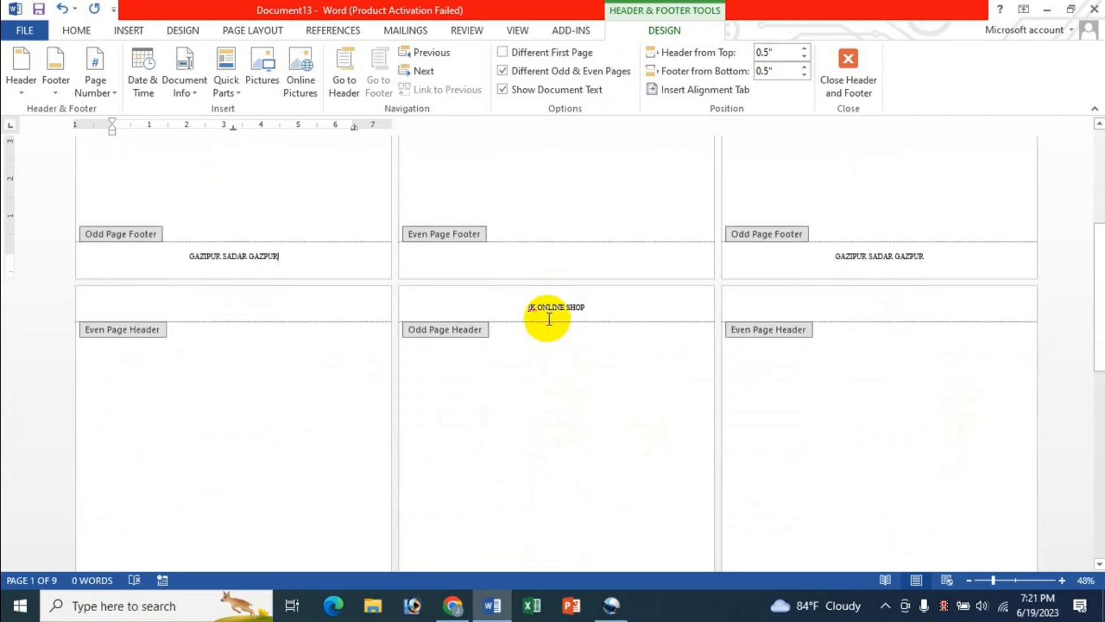
scroll(570, 469, "down", 6)
scroll(568, 469, "down", 4)
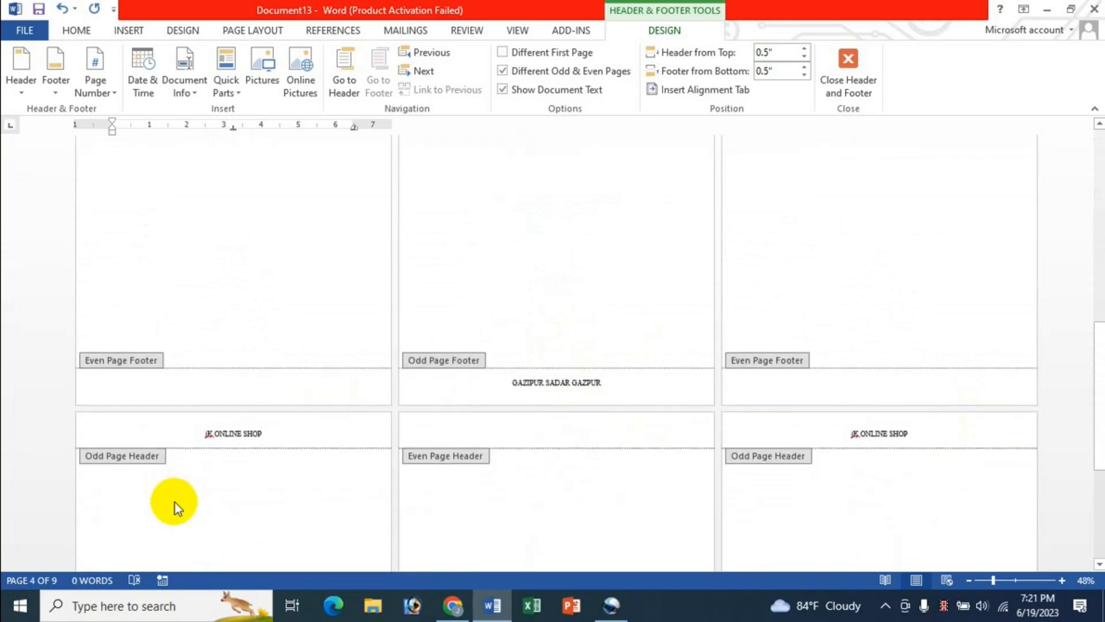
scroll(186, 504, "down", 3)
scroll(848, 461, "down", 6)
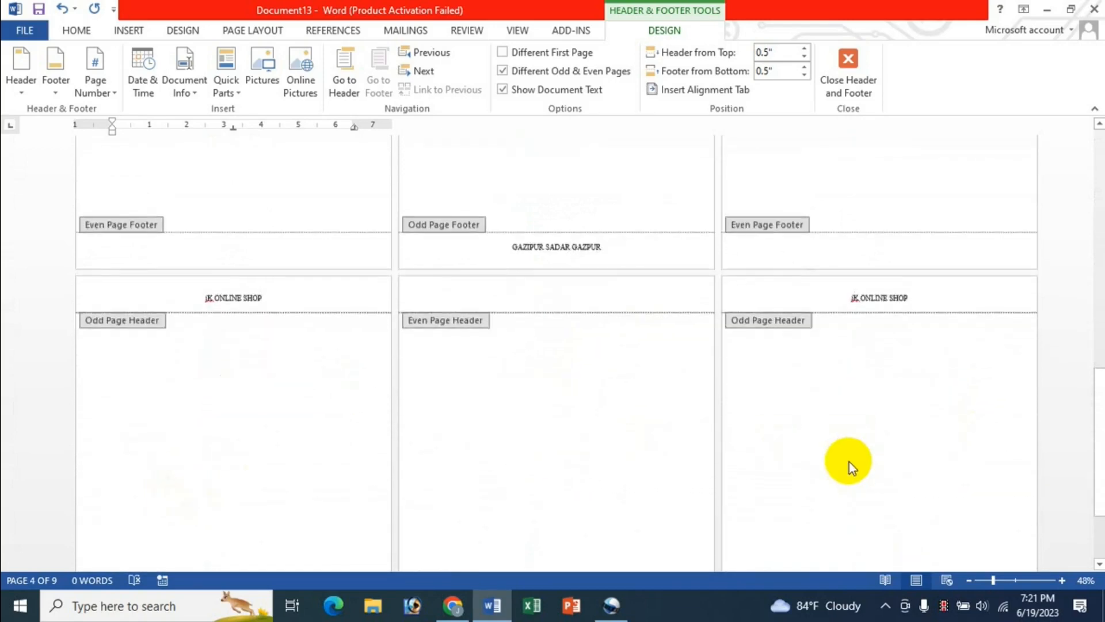
scroll(849, 462, "down", 8)
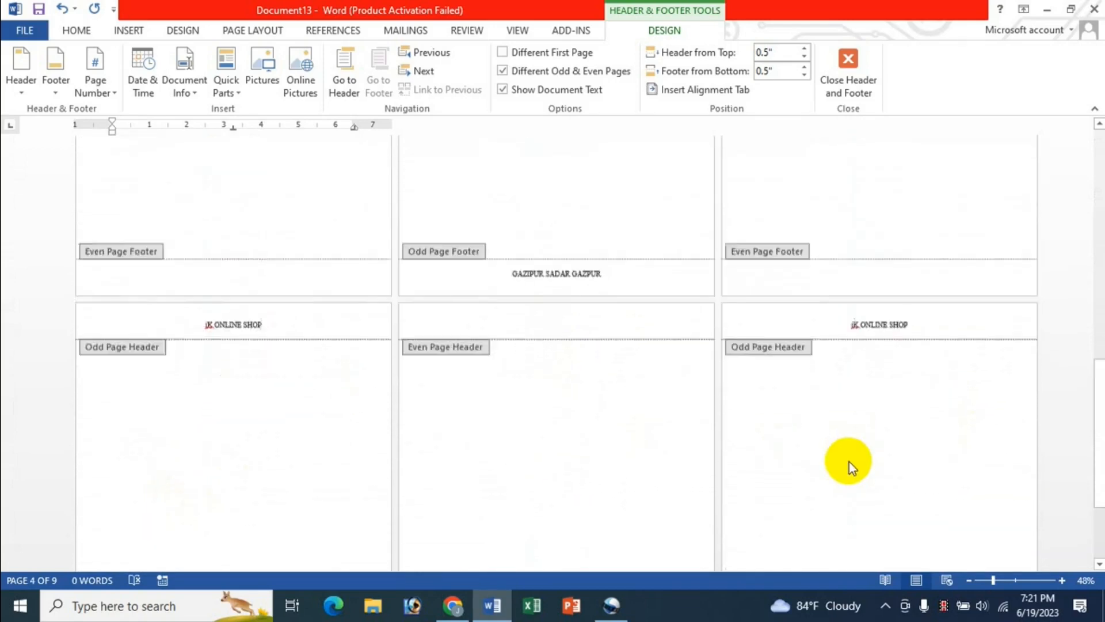
scroll(848, 462, "up", 8)
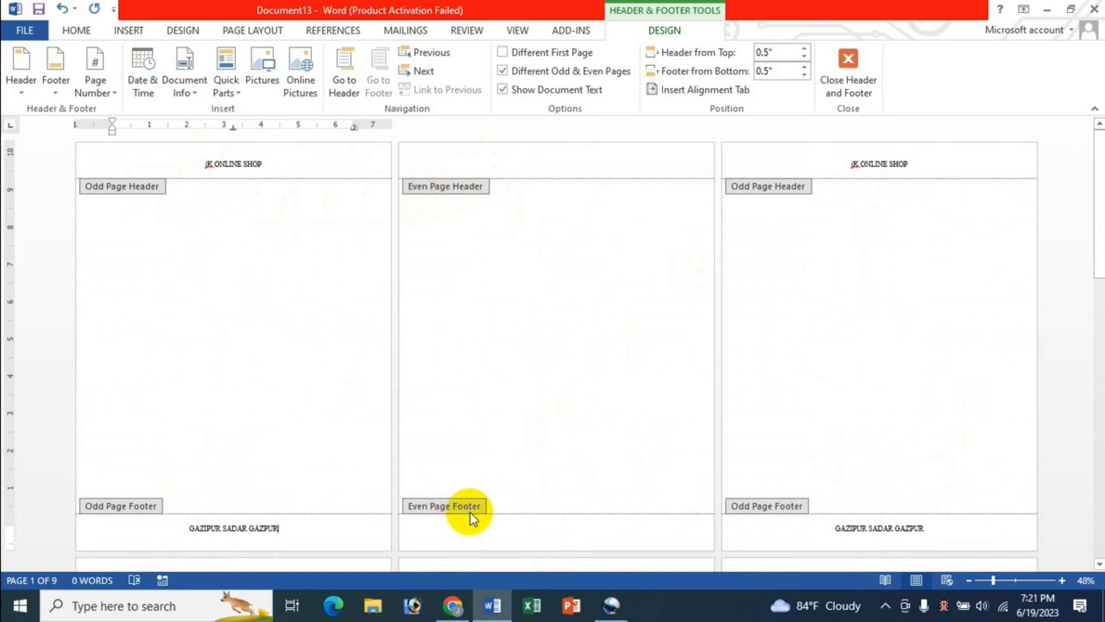
Step: Use Previous and Next to land in the empty Even Page Header on page 2
left_click(264, 166)
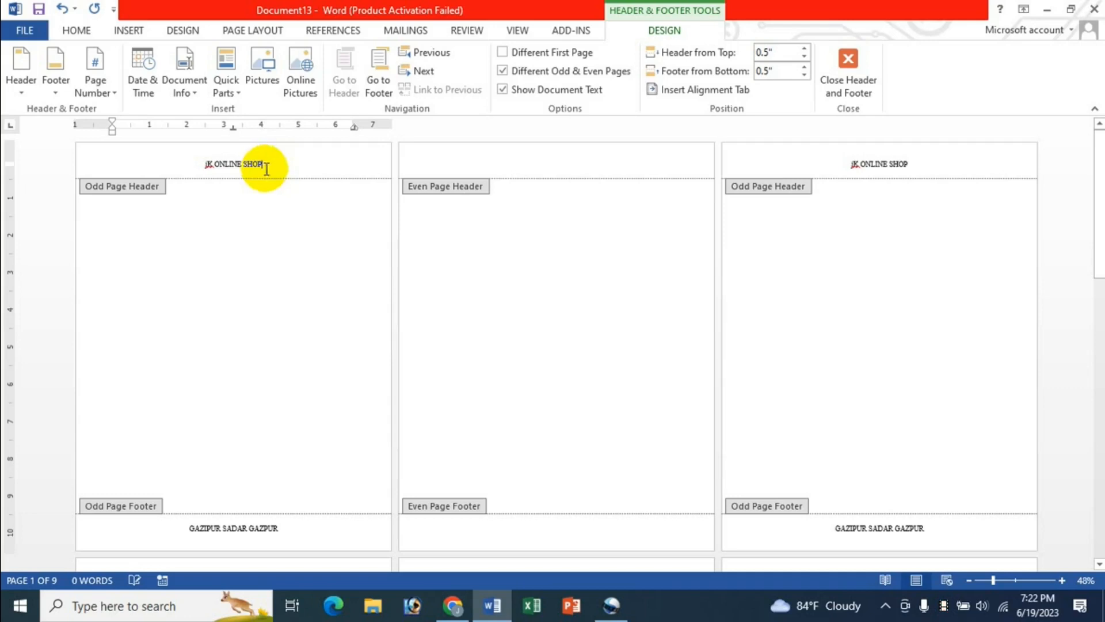
left_click(450, 159)
left_click(268, 167)
left_click(424, 72)
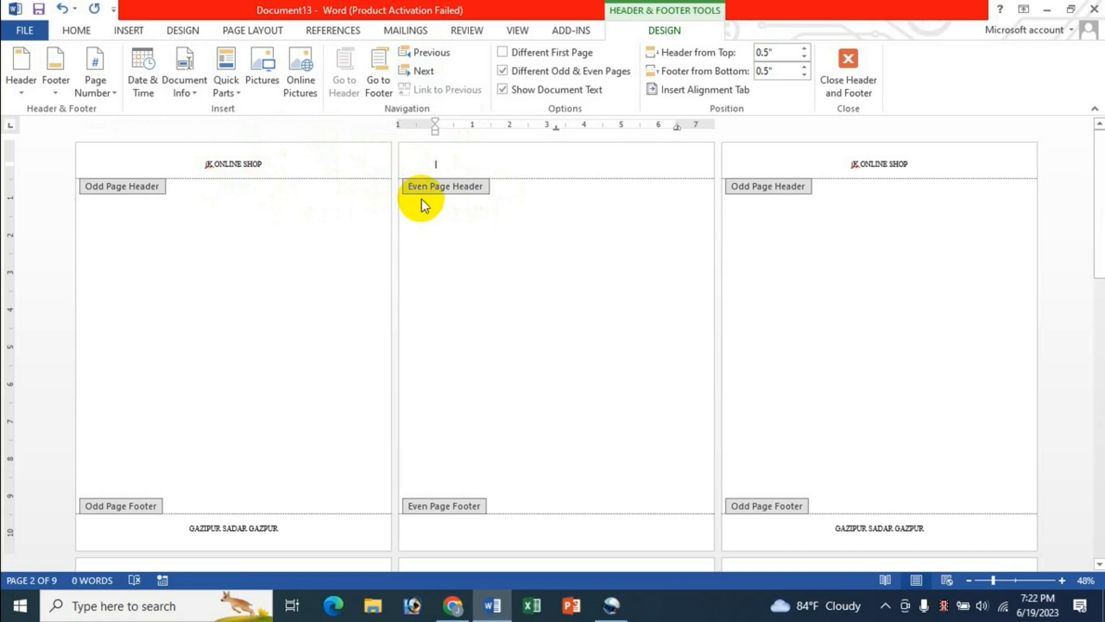
left_click(426, 53)
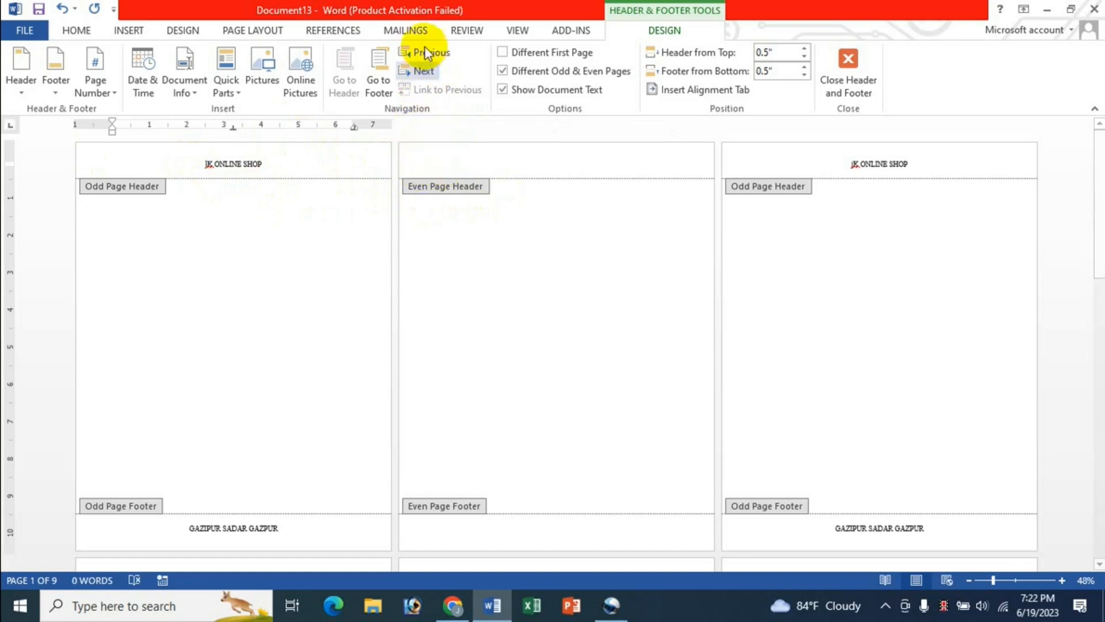
left_click(429, 71)
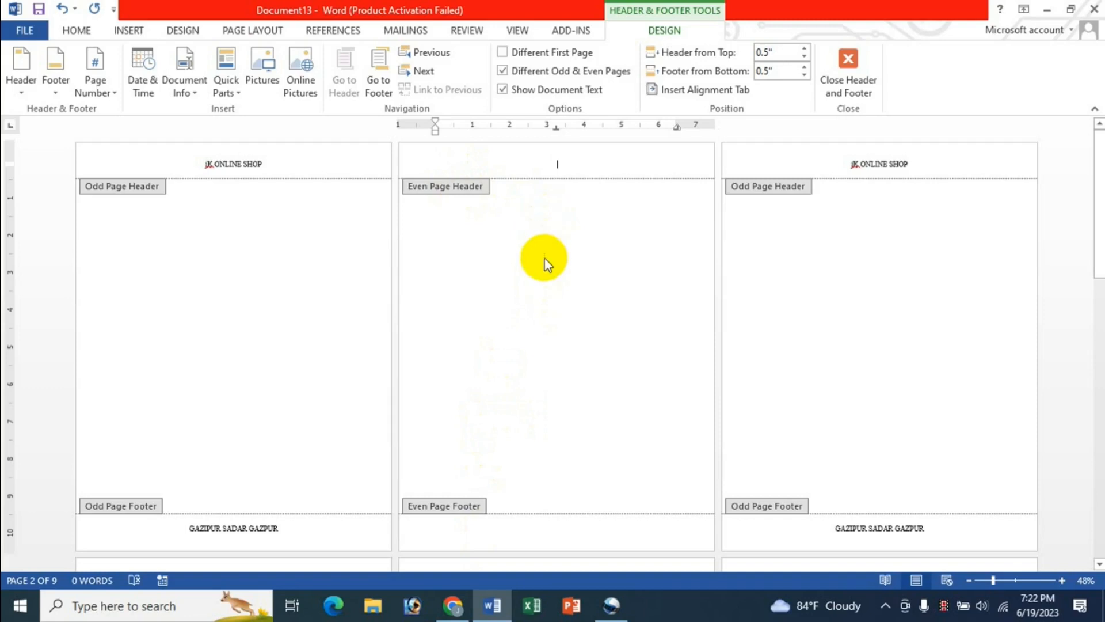
Step: Make the even-page header read GAZIPUR BANGADESH
type("BANGADE")
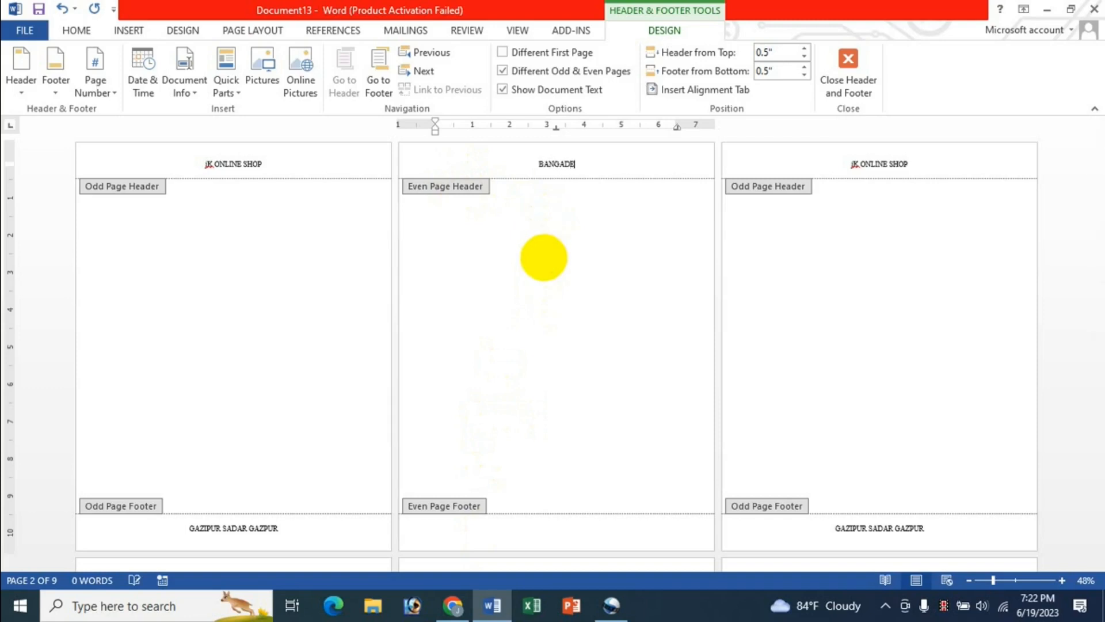
type("SH")
key("Home")
type("GAZIPUR")
Step: Put a cell phone number centred in the even-page footer
left_click(555, 532)
key("Tab")
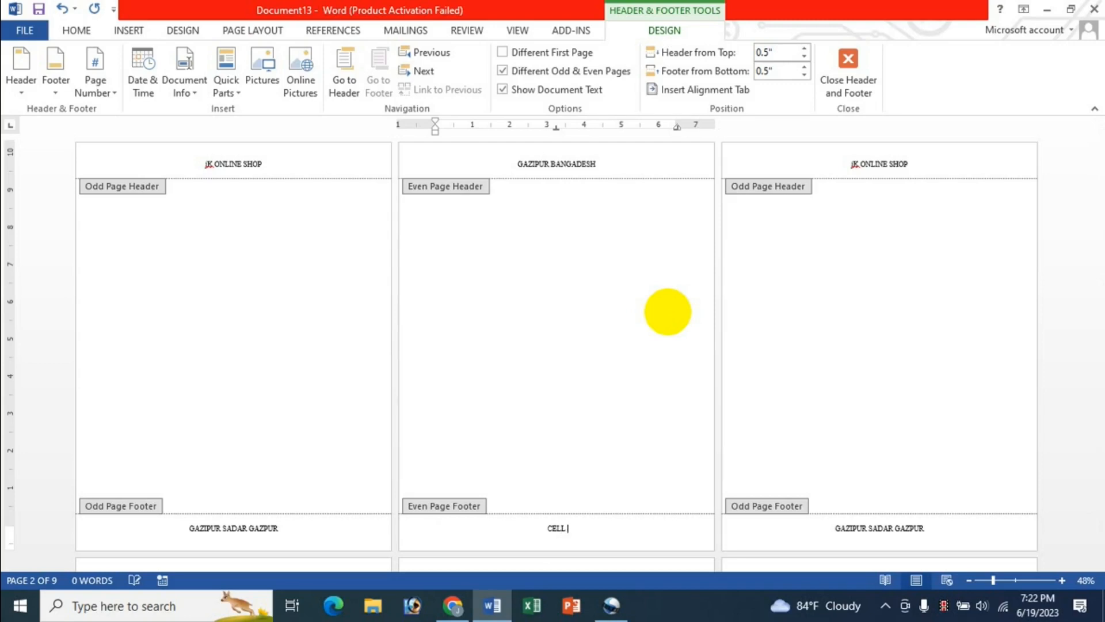
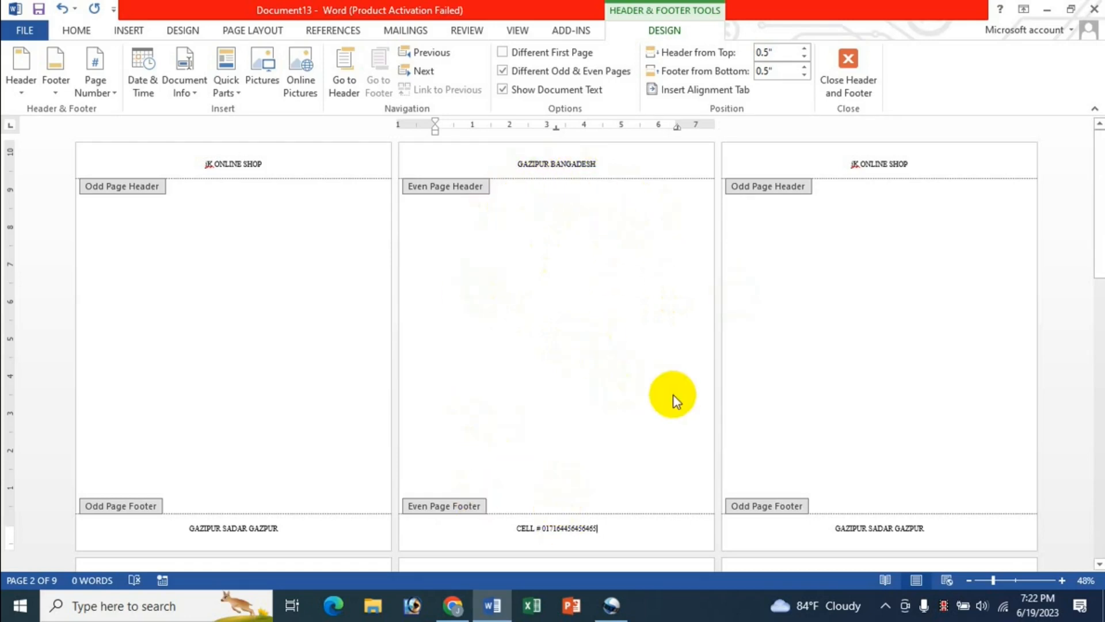
scroll(676, 318, "down", 5)
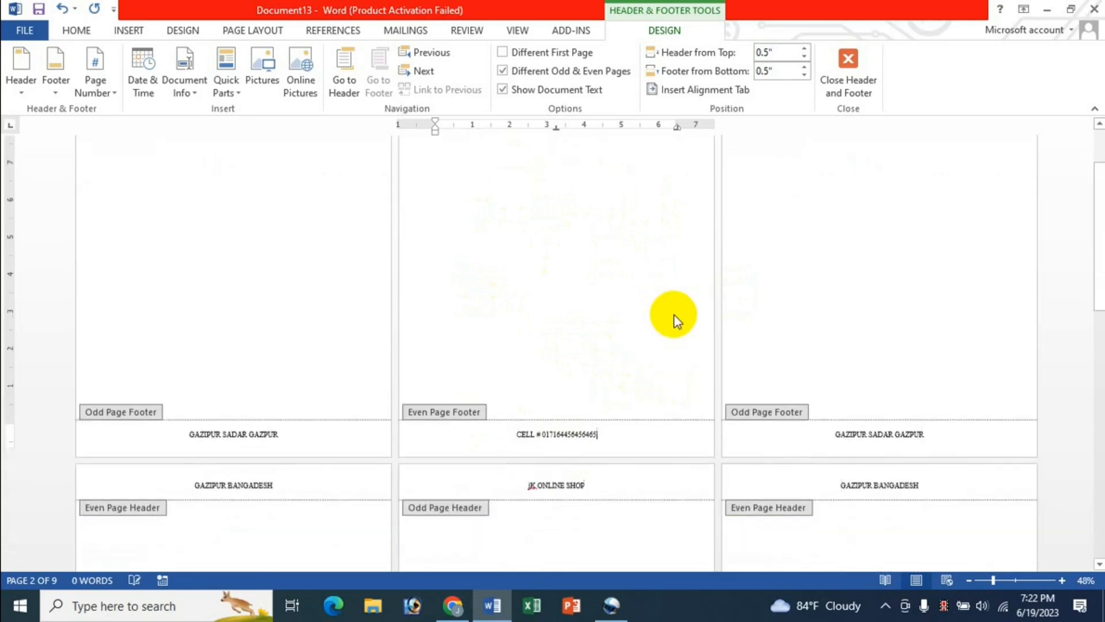
scroll(681, 212, "up", 5)
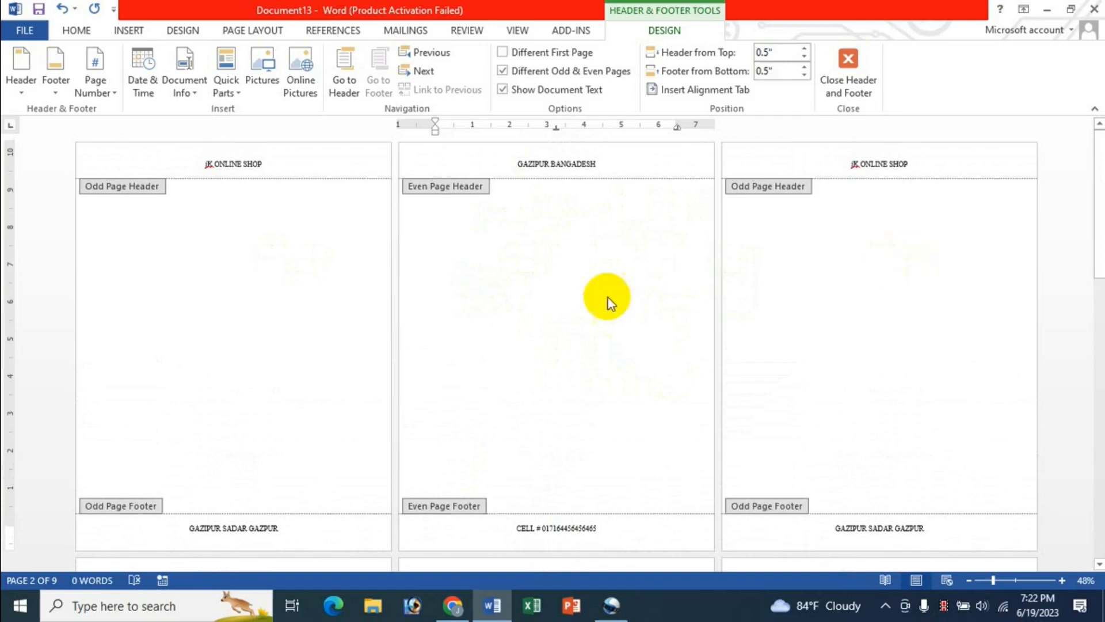
scroll(624, 456, "down", 10)
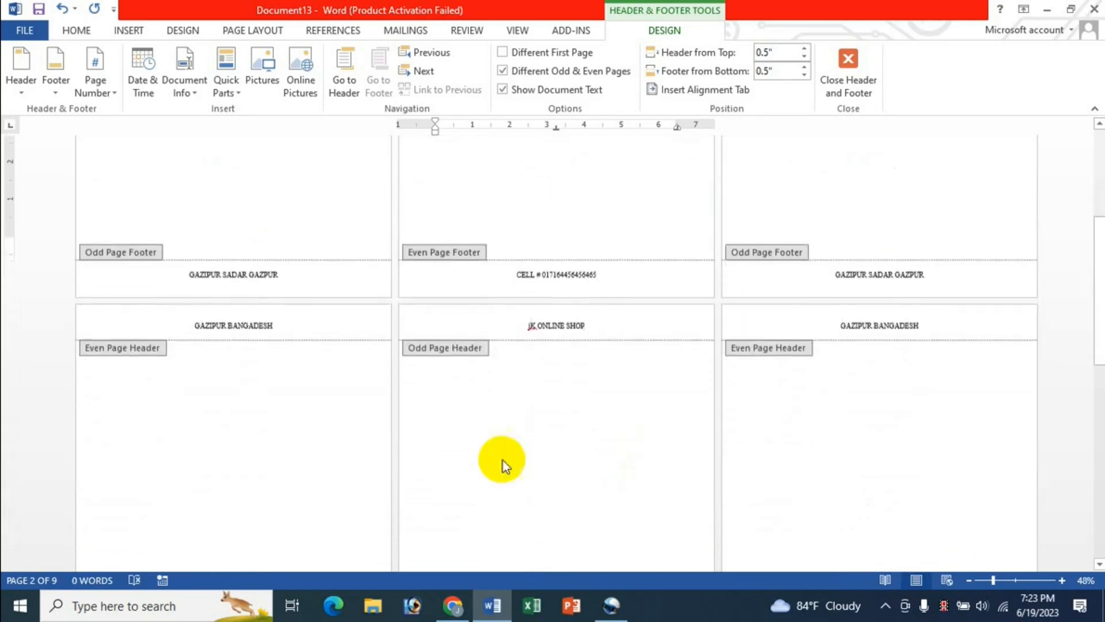
scroll(317, 435, "down", 5)
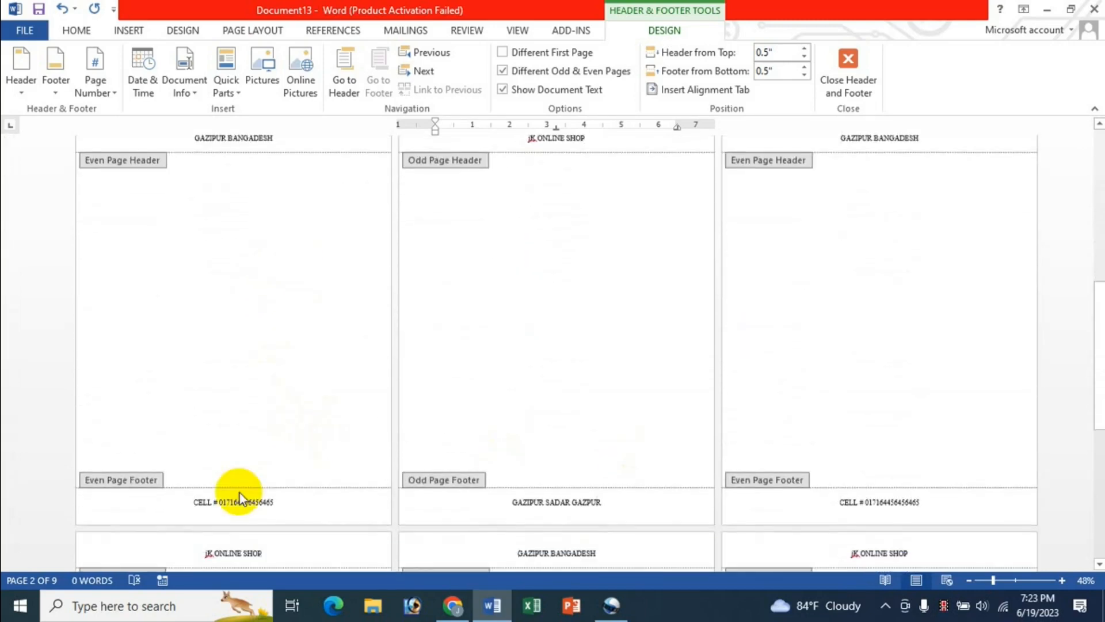
scroll(587, 288, "up", 2)
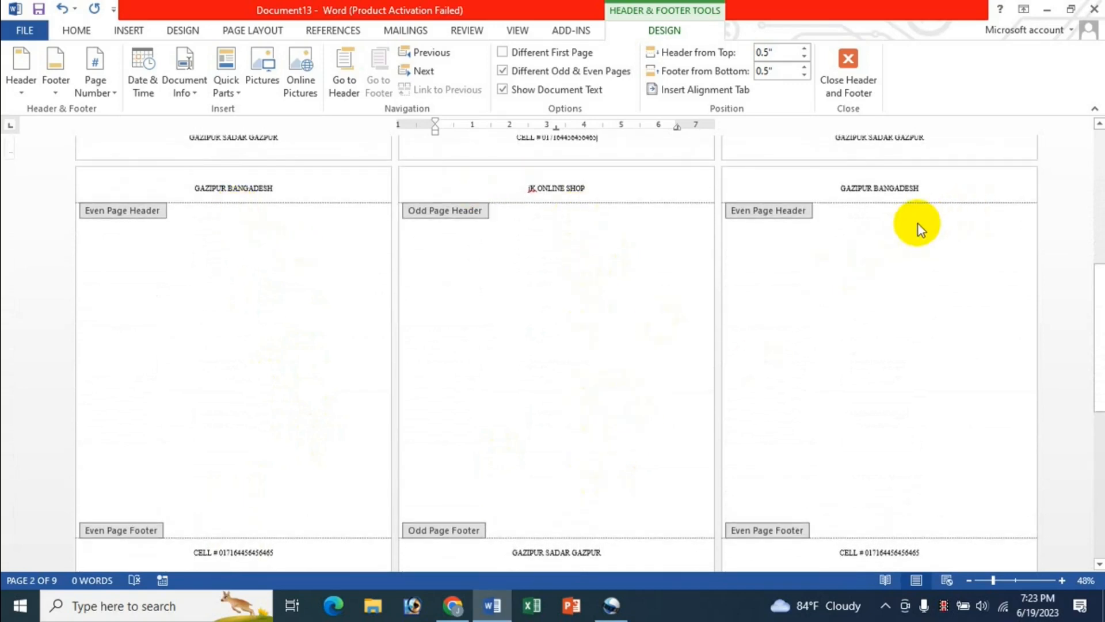
scroll(937, 316, "down", 3)
scroll(937, 315, "down", 5)
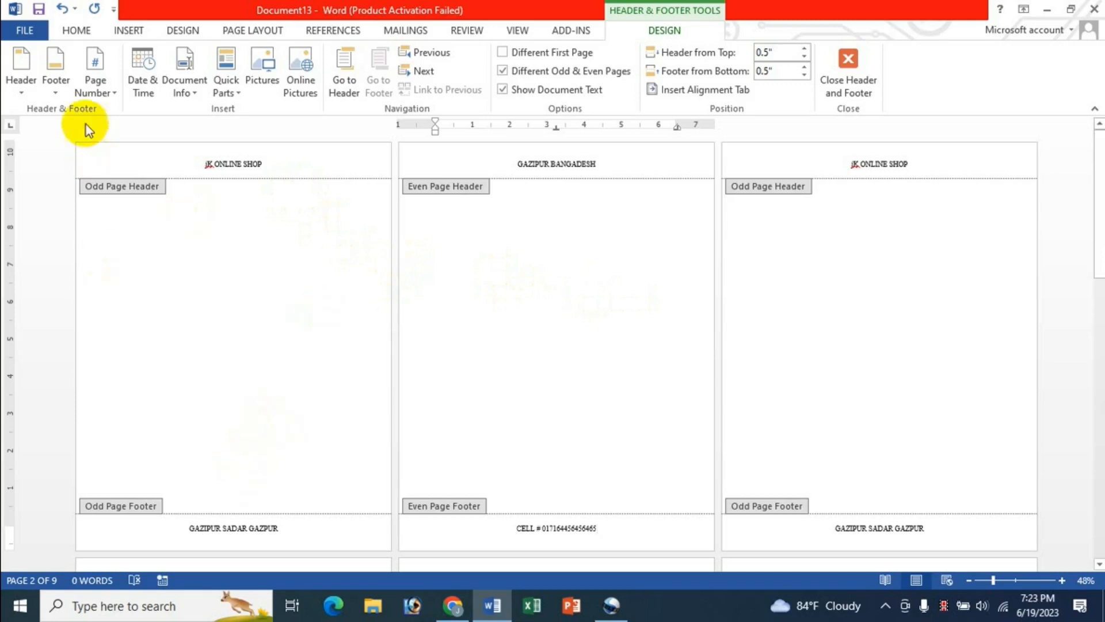
Step: Replace the page 1 odd-page header text with a centred Plain Number 2 page number
left_click(194, 162)
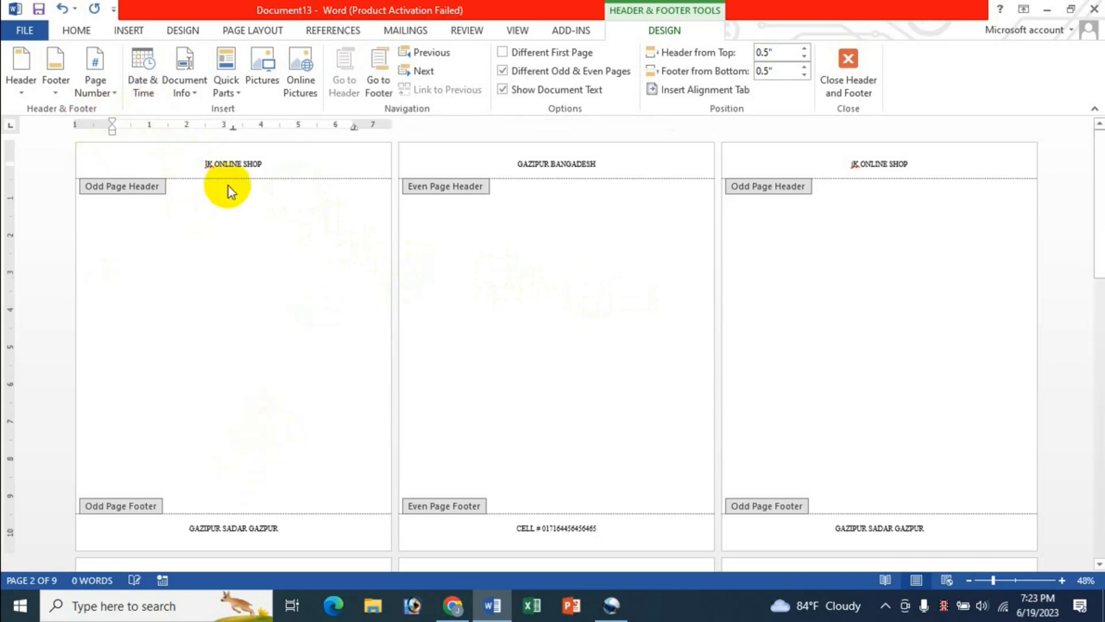
left_click(103, 90)
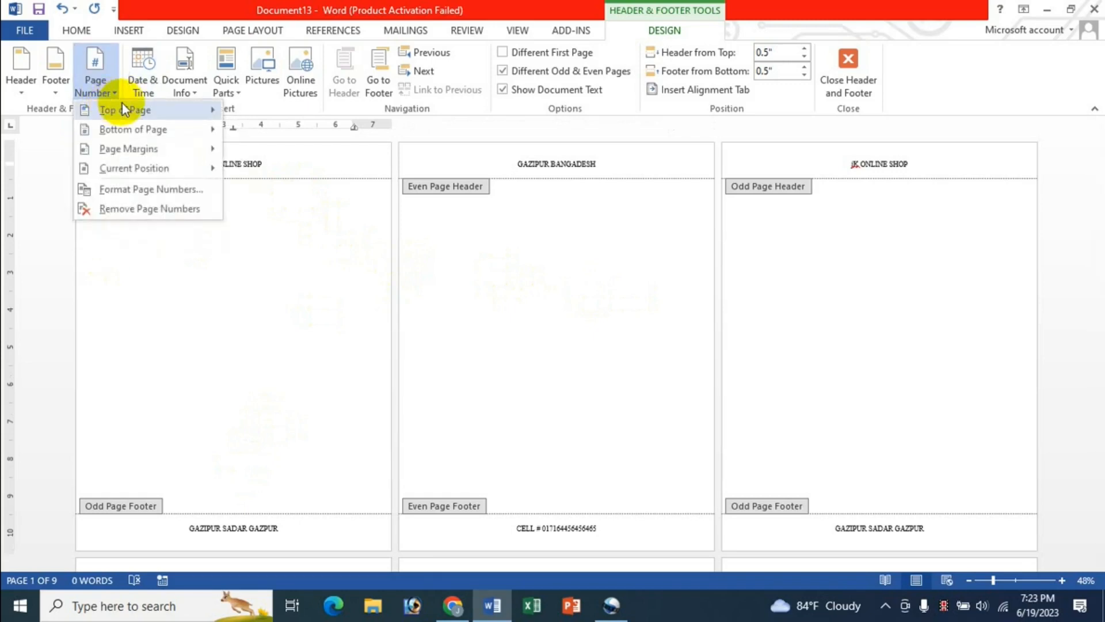
mouse_move(126, 112)
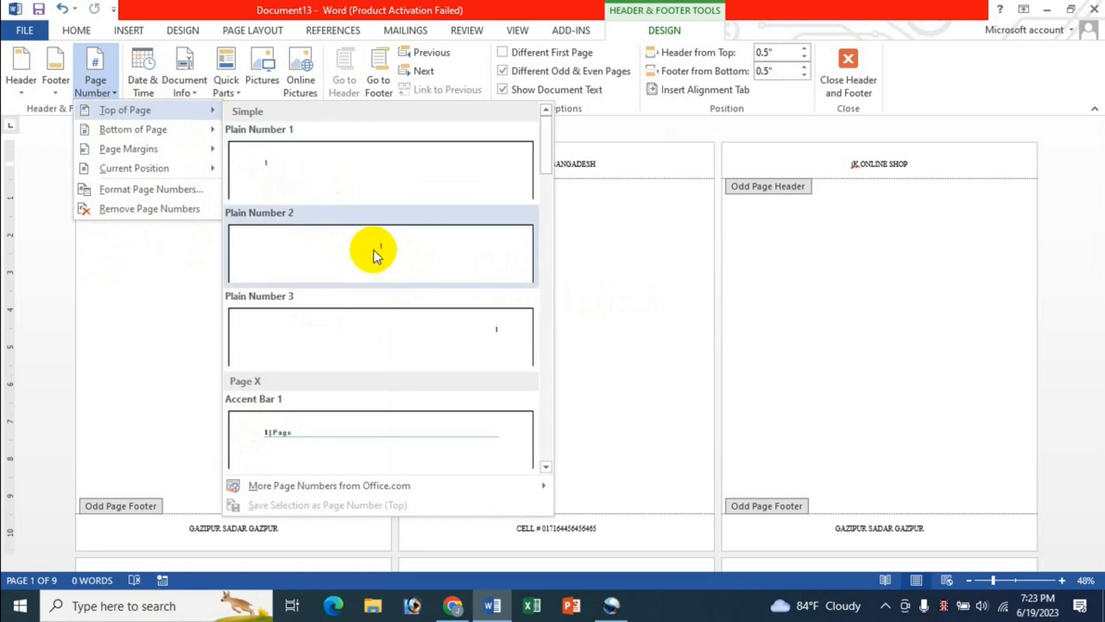
key("Escape")
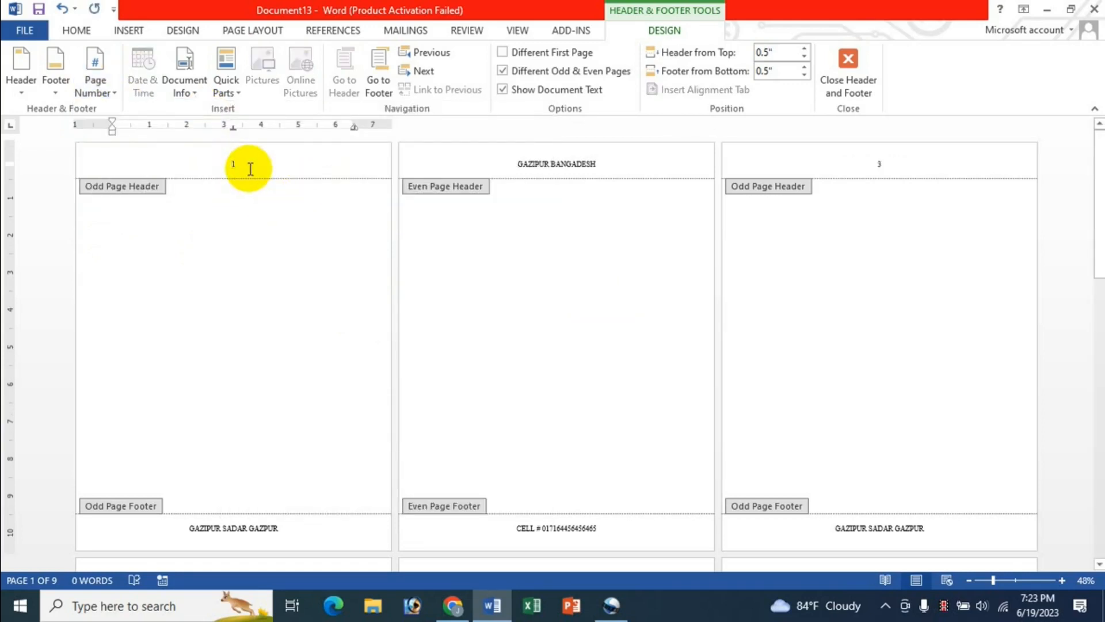
left_click(298, 531)
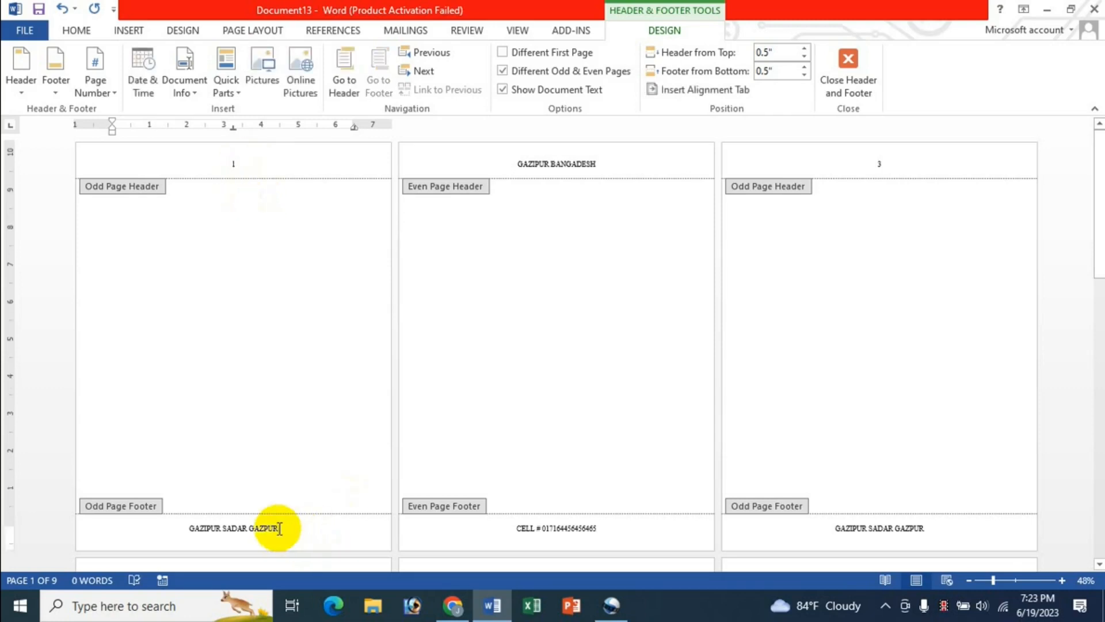
Step: Insert a date-and-time stamp into the odd-page footer, then delete the footer line
left_click(144, 87)
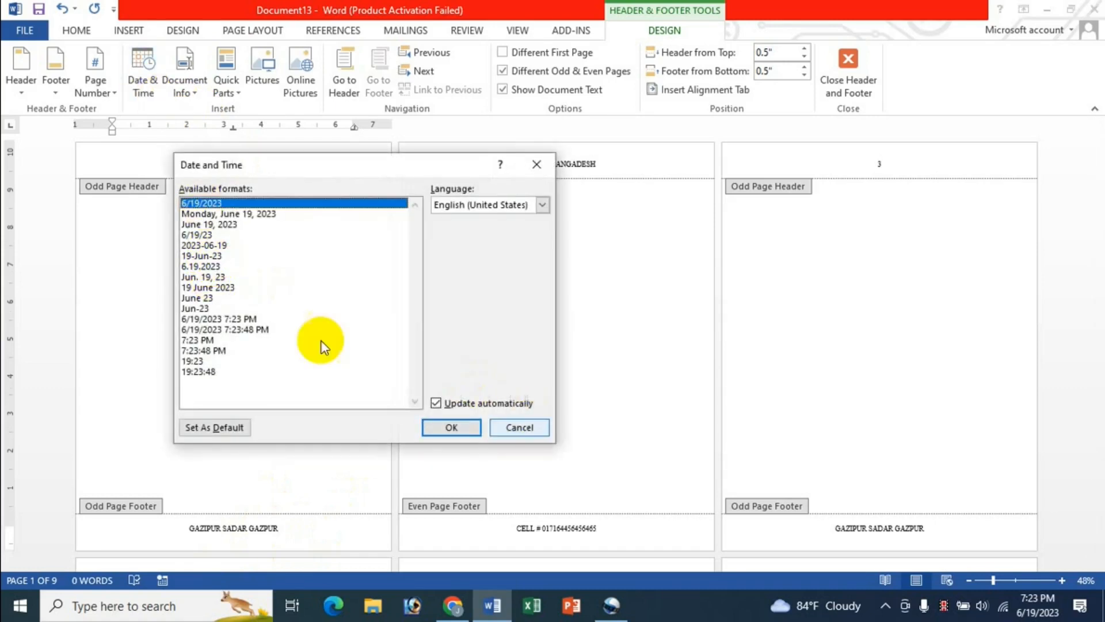
left_click(222, 319)
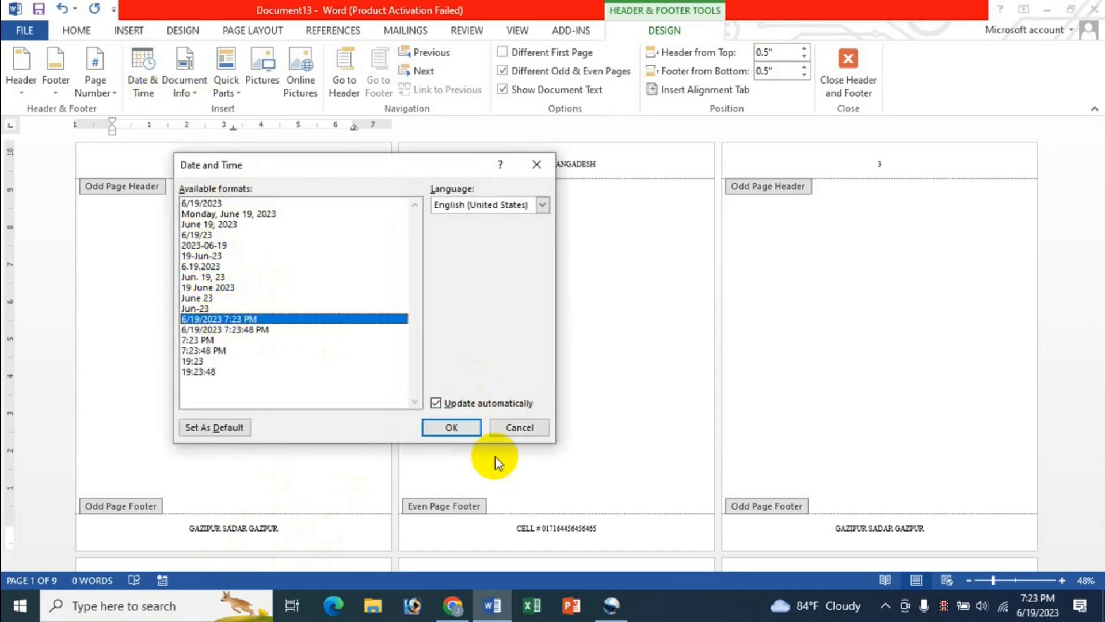
left_click(467, 428)
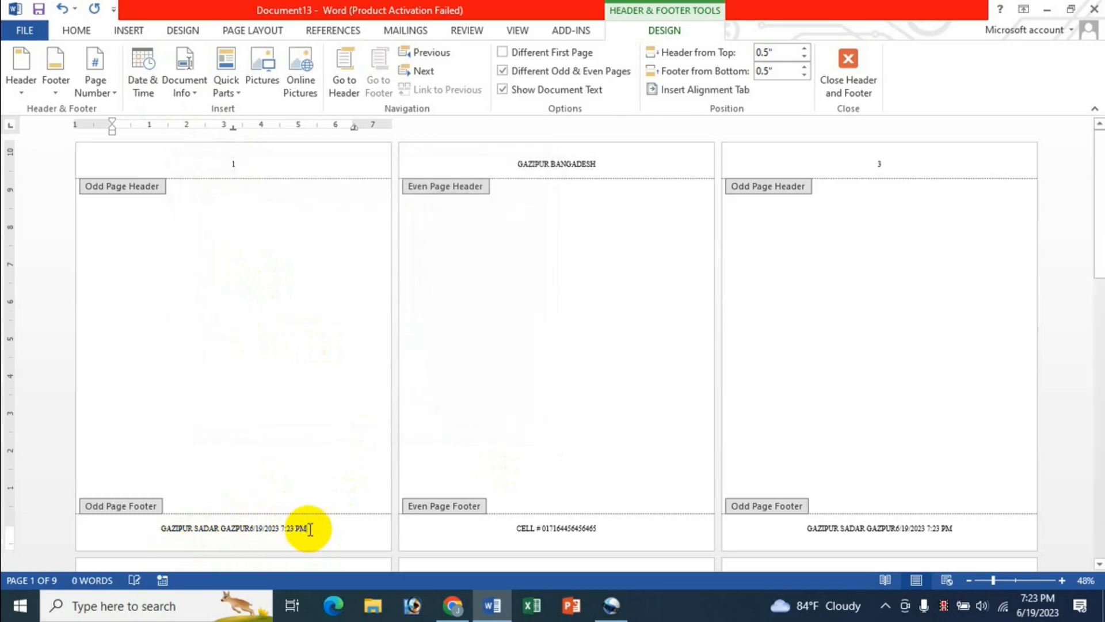
left_click_drag(309, 528, 163, 528)
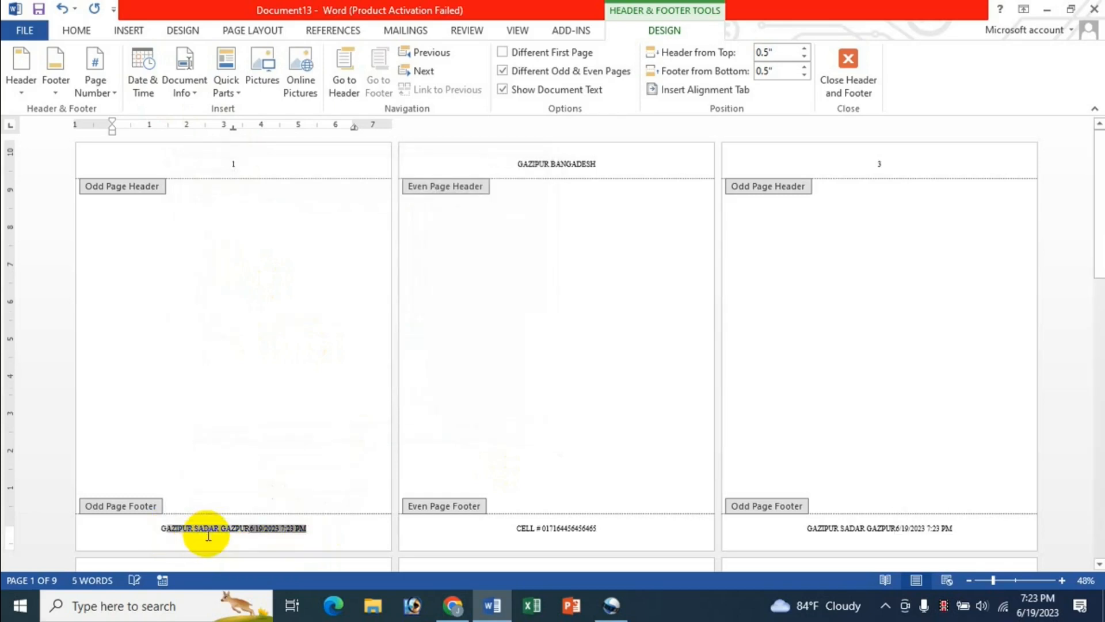
key("Delete")
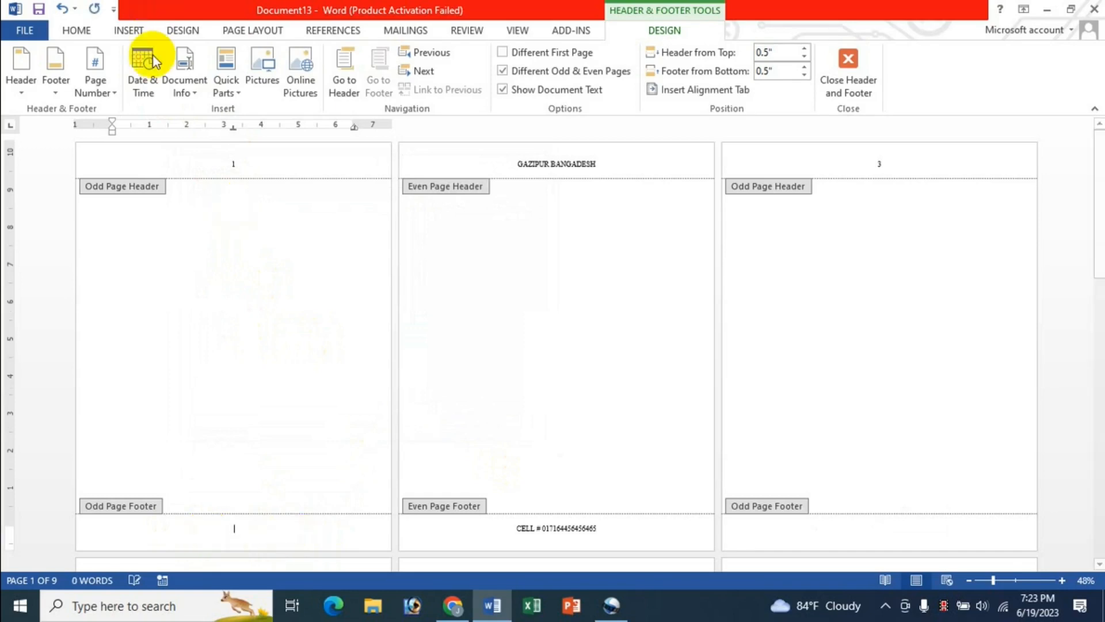
Step: Try the with-seconds and plain date formats, then clear the odd-page footer again
left_click(144, 64)
left_click(227, 329)
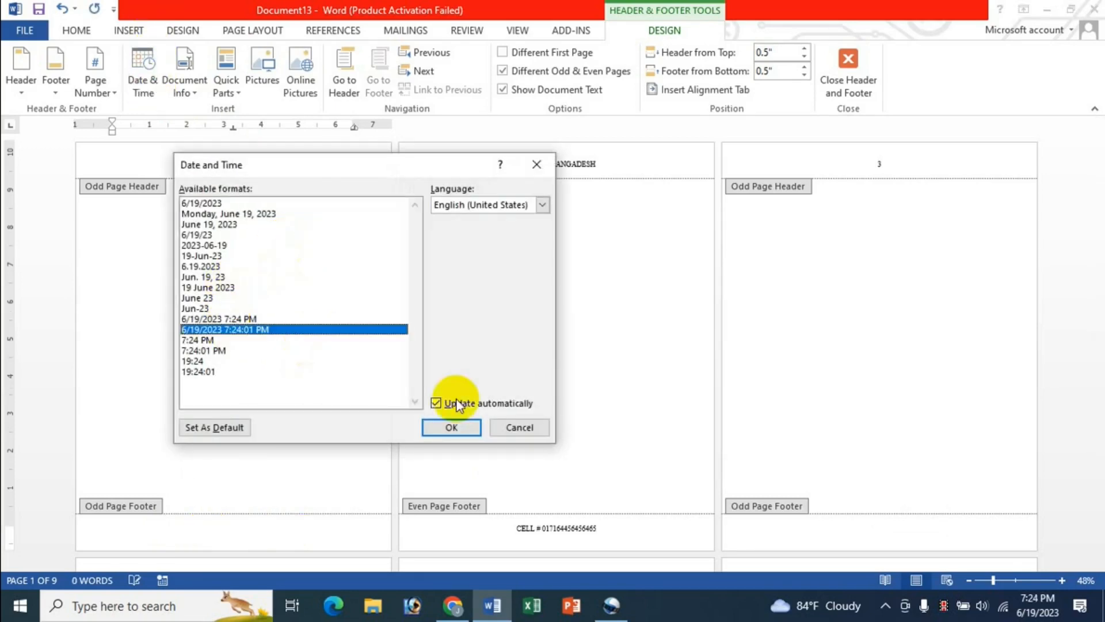
left_click(451, 427)
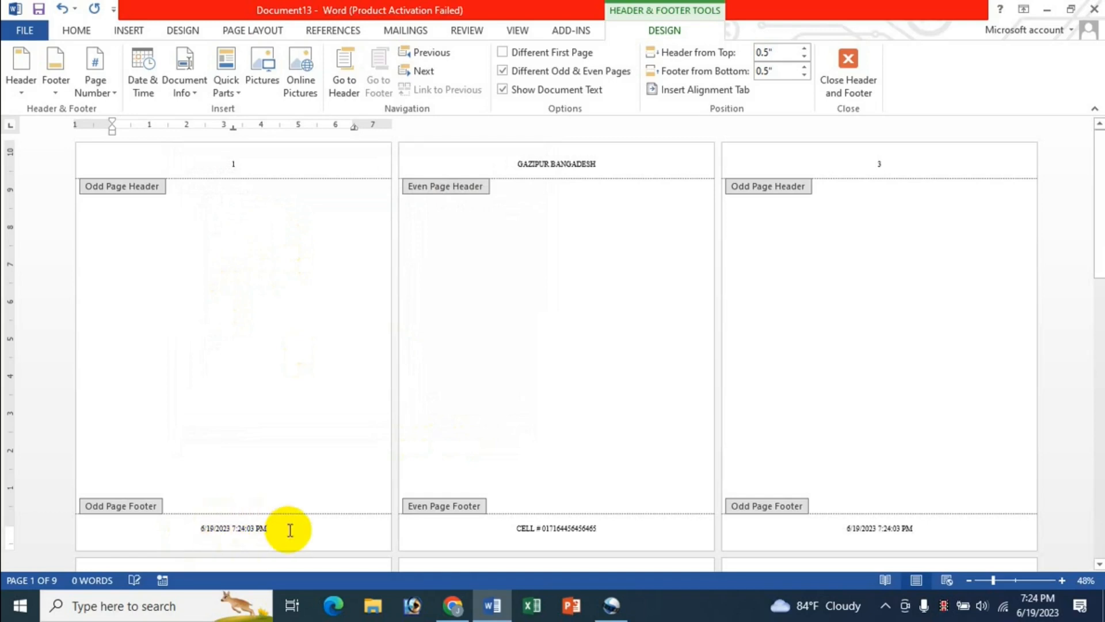
left_click(147, 89)
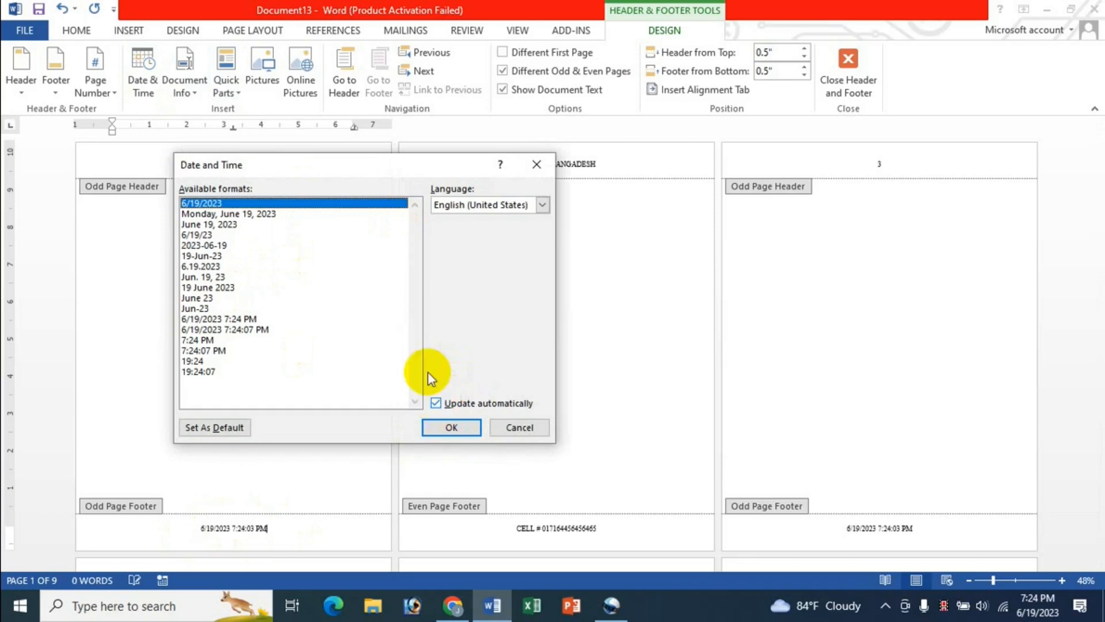
left_click(450, 426)
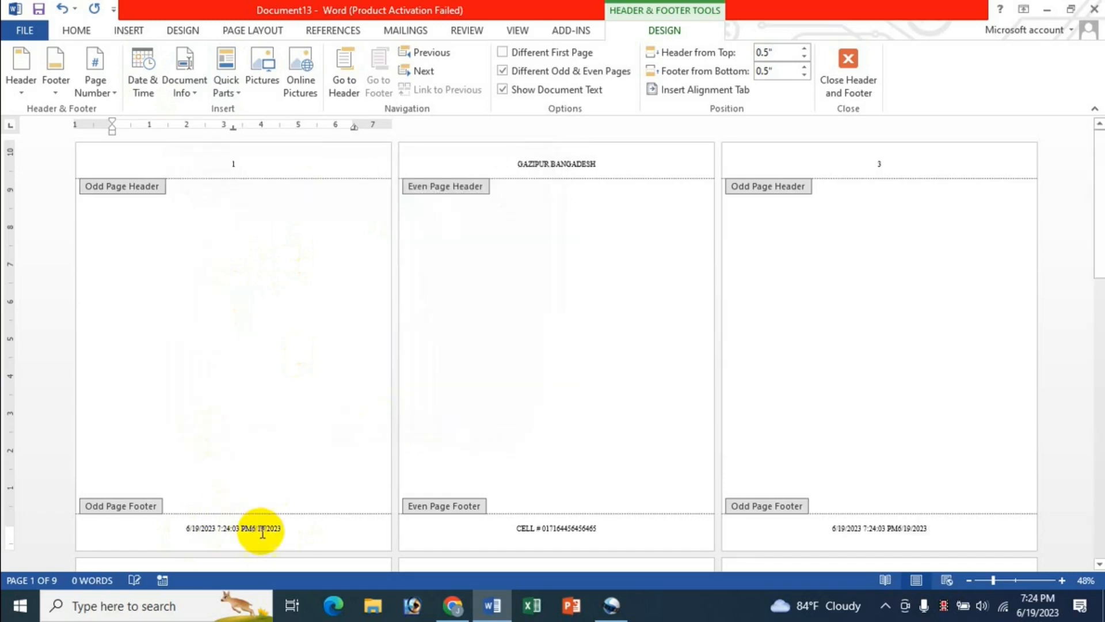
left_click_drag(290, 528, 165, 528)
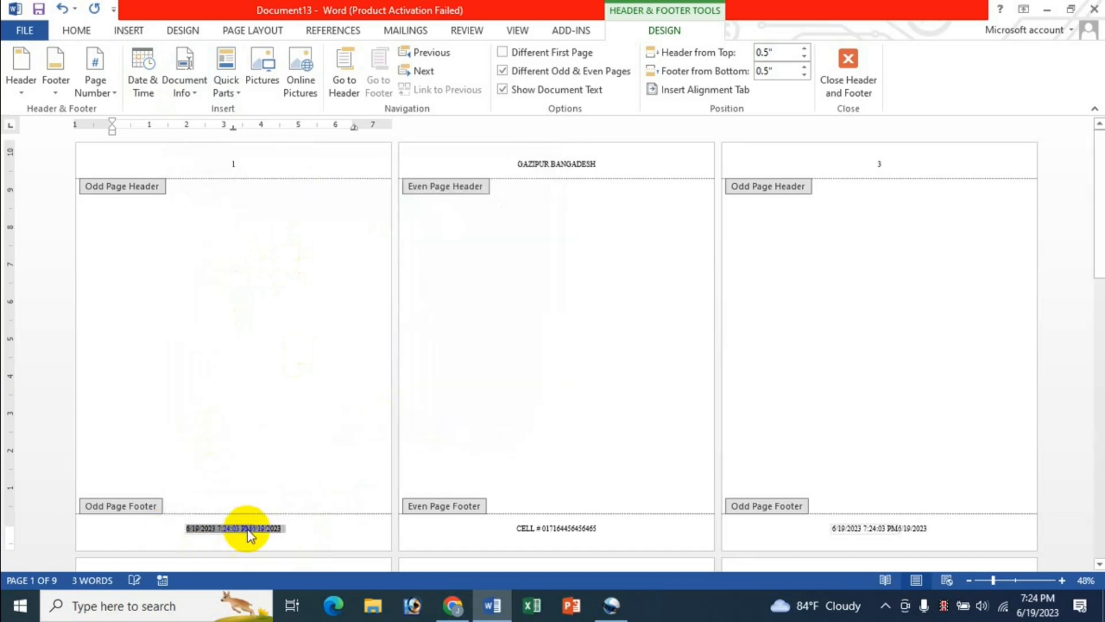
key("ctrl+z")
left_click_drag(277, 528, 194, 528)
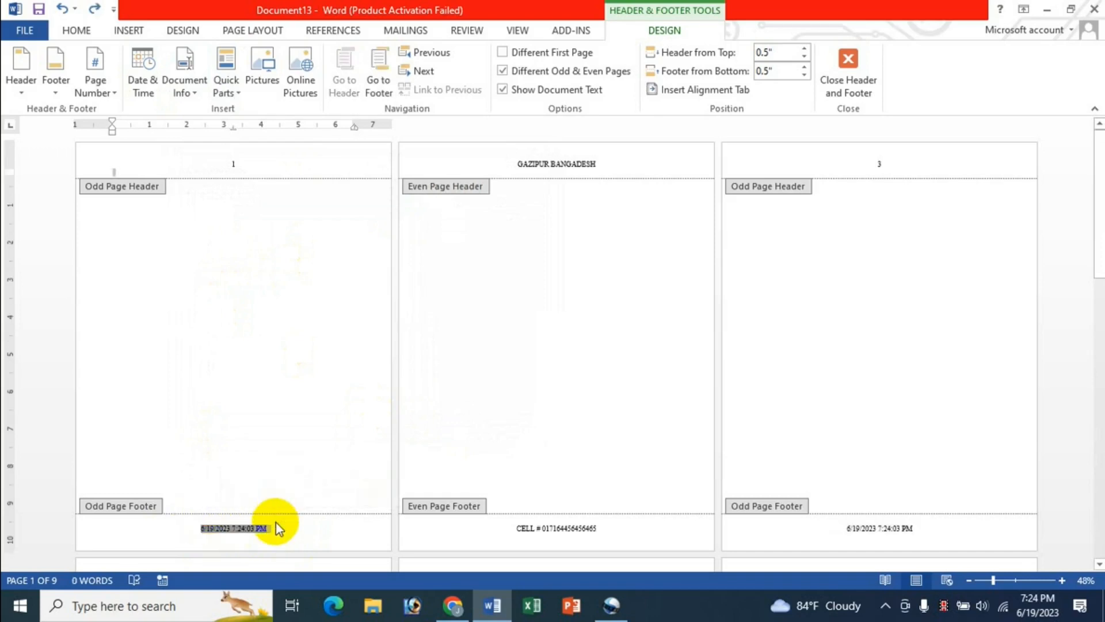
left_click(296, 532)
left_click_drag(277, 529, 194, 528)
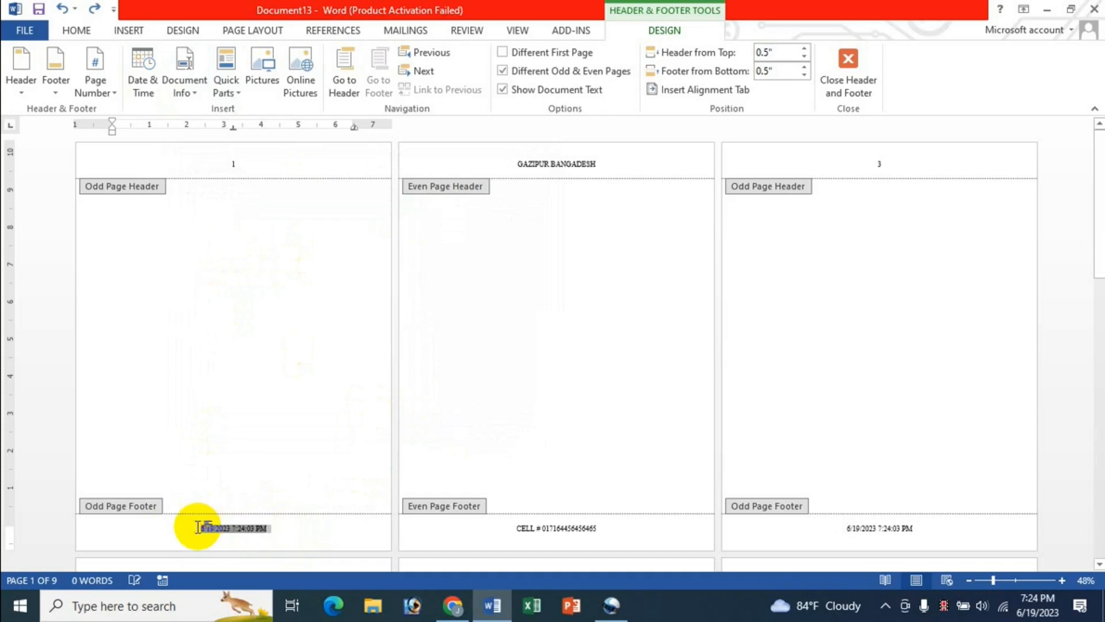
key("Delete")
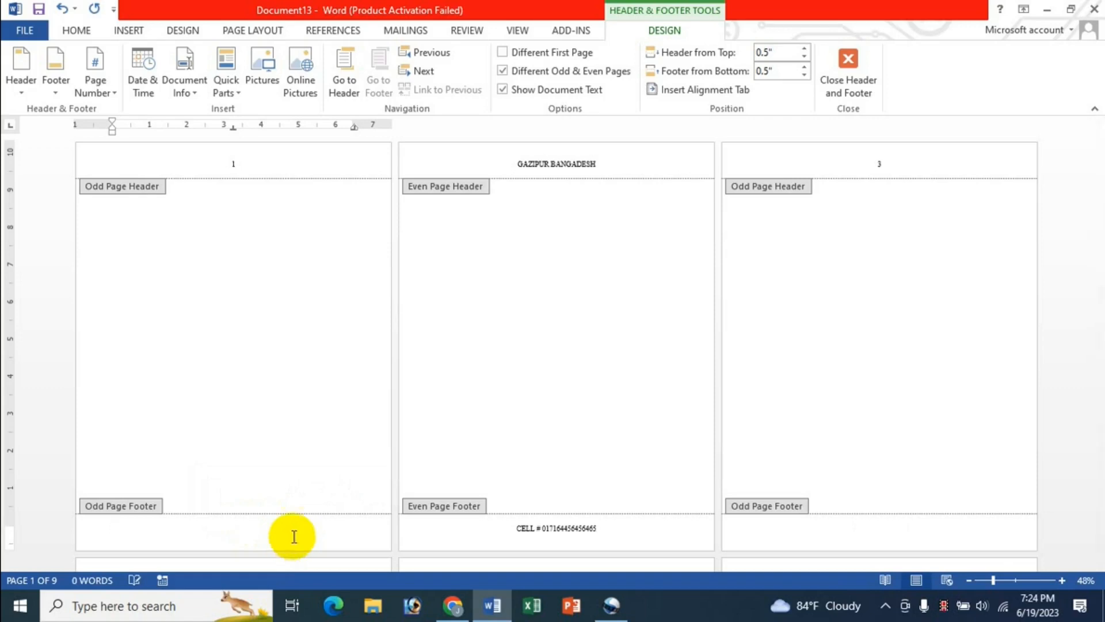
Step: Insert the date and time 6/19/2023 7:24 PM into the odd-page footer
left_click(144, 80)
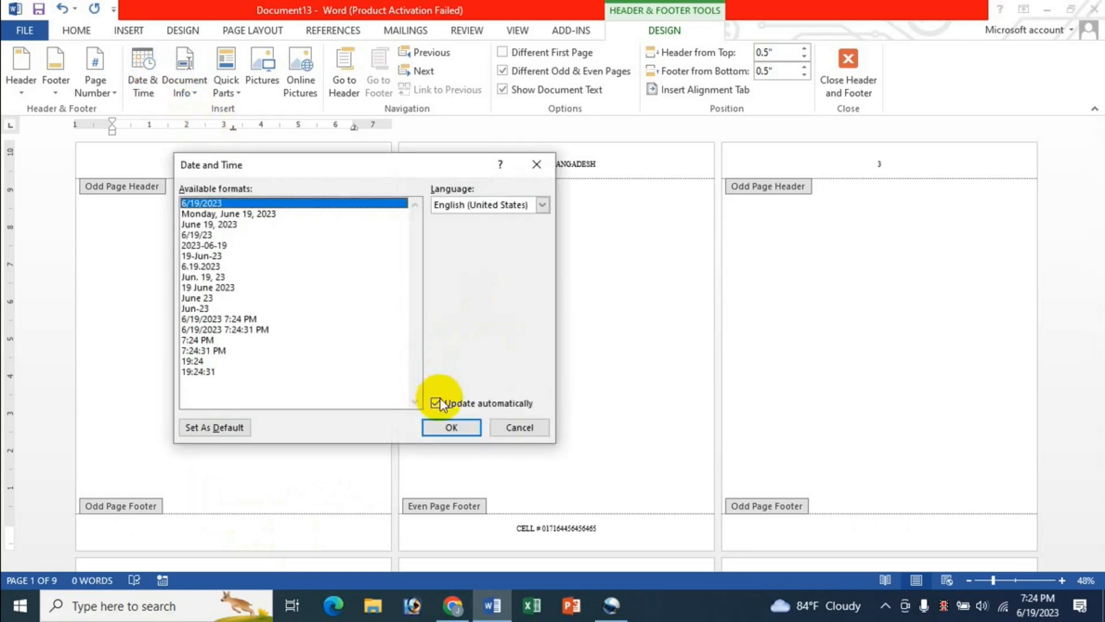
left_click(234, 320)
left_click(434, 426)
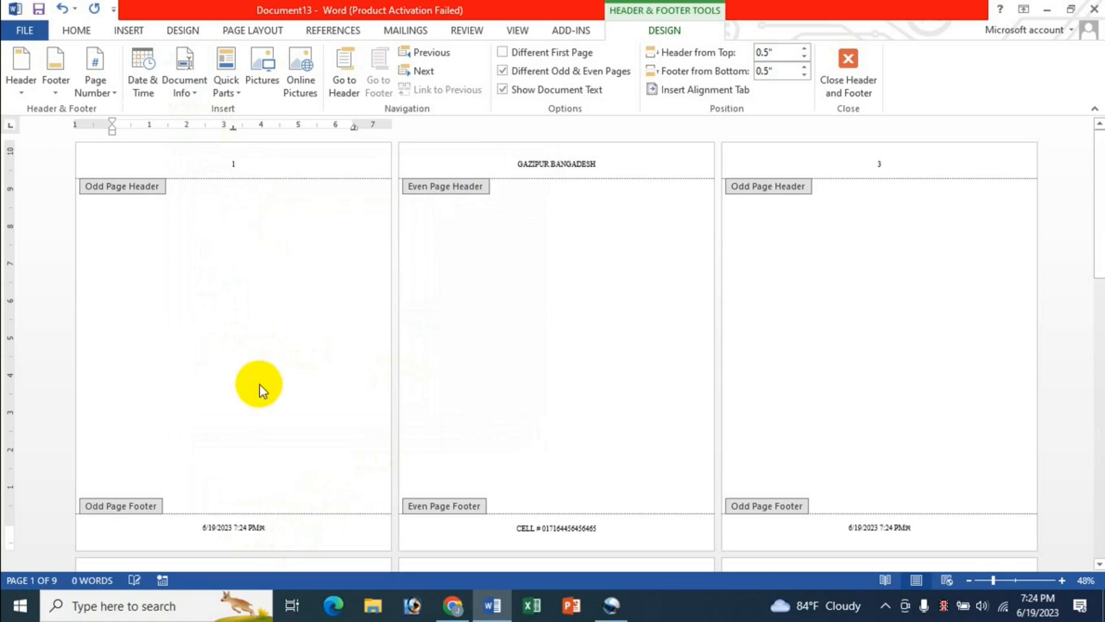
left_click(240, 162)
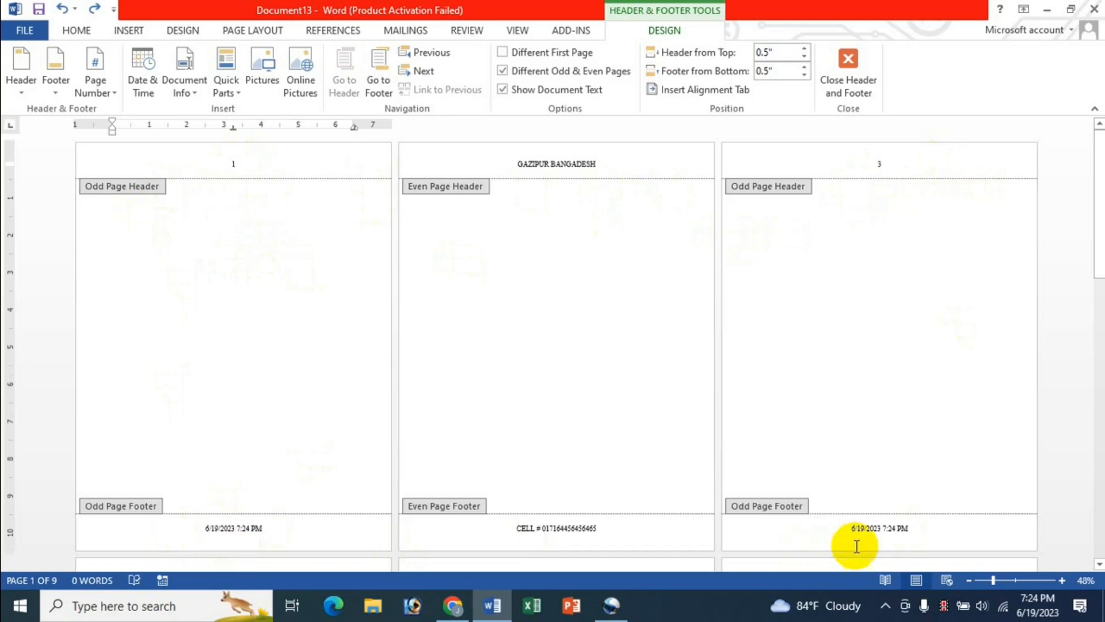
scroll(1027, 412, "down", 1)
scroll(1024, 419, "down", 4)
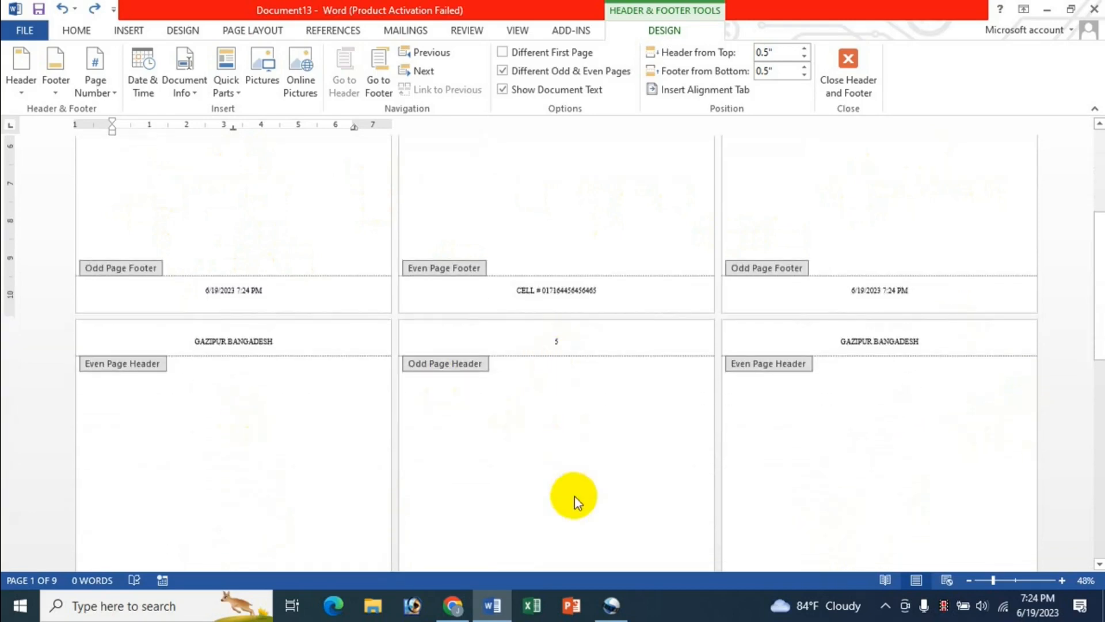
scroll(574, 496, "down", 5)
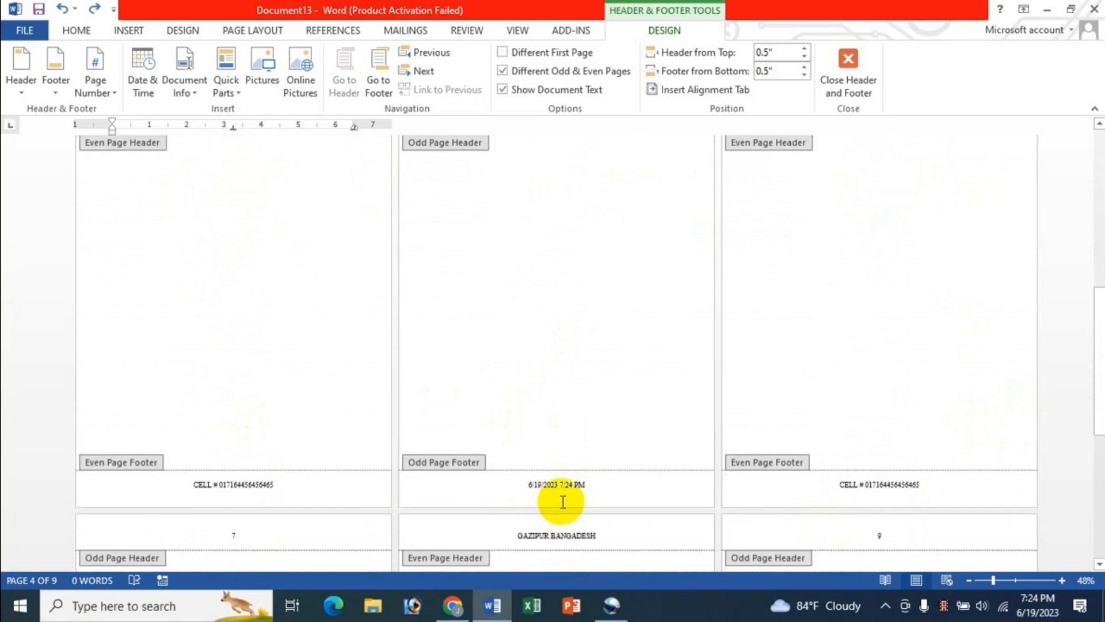
scroll(563, 506, "up", 10)
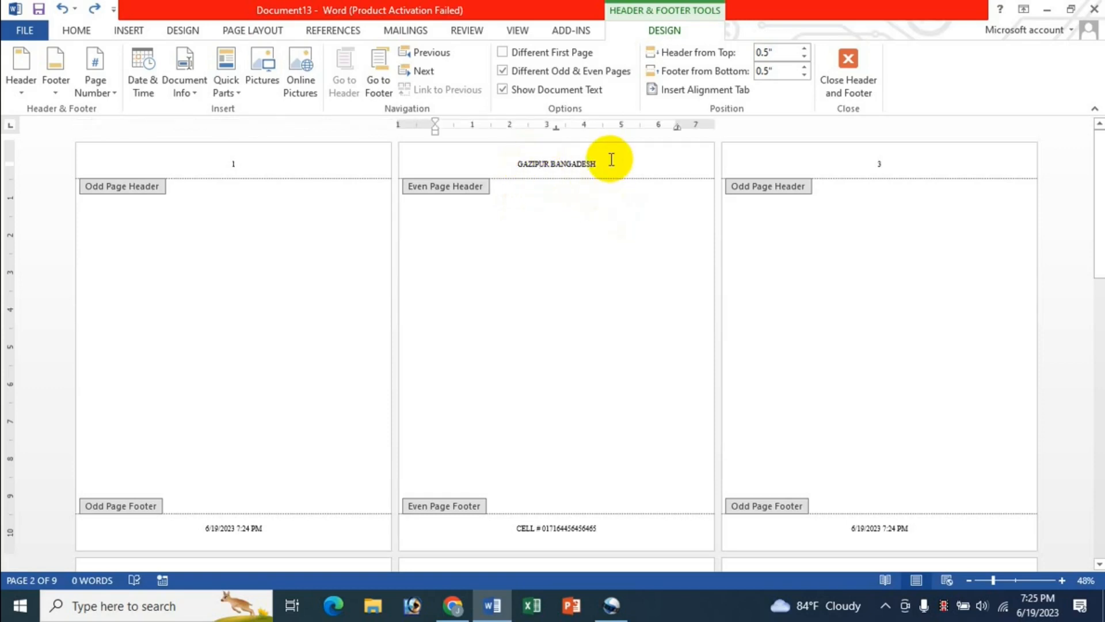
Step: Replace GAZIPUR BANGADESH in the even-page header with a Brackets 2 page number
left_click_drag(608, 163, 507, 168)
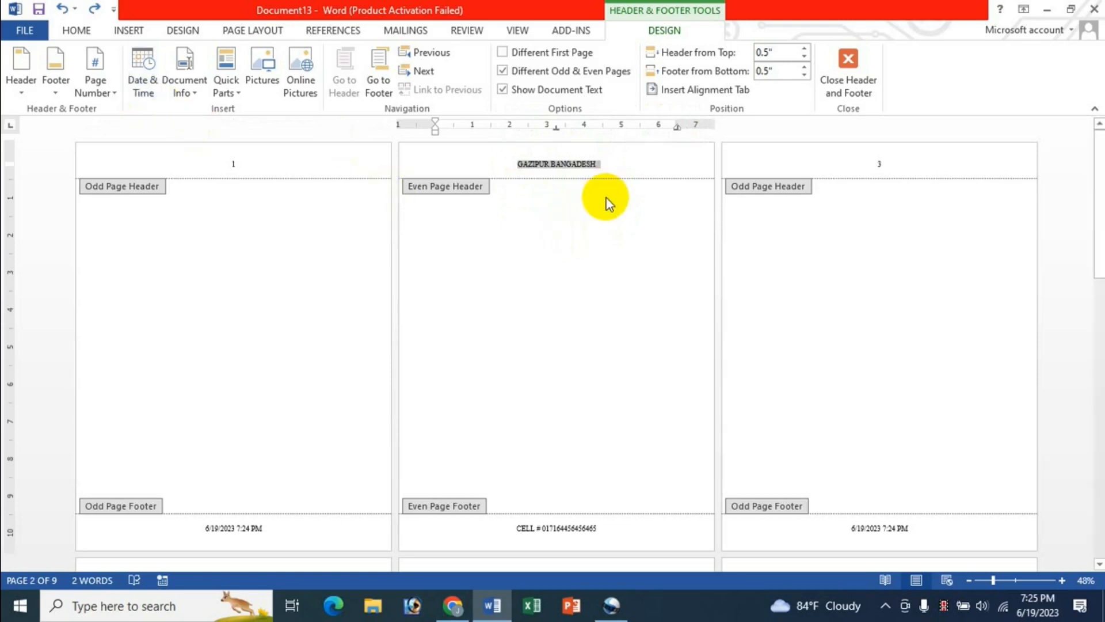
left_click(571, 164)
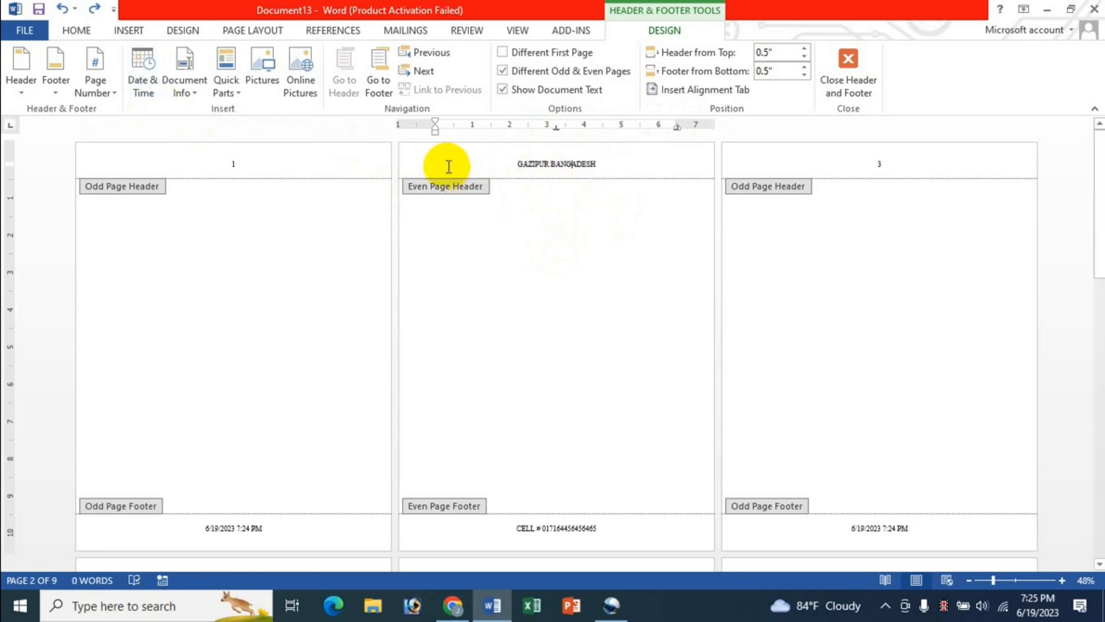
left_click(103, 92)
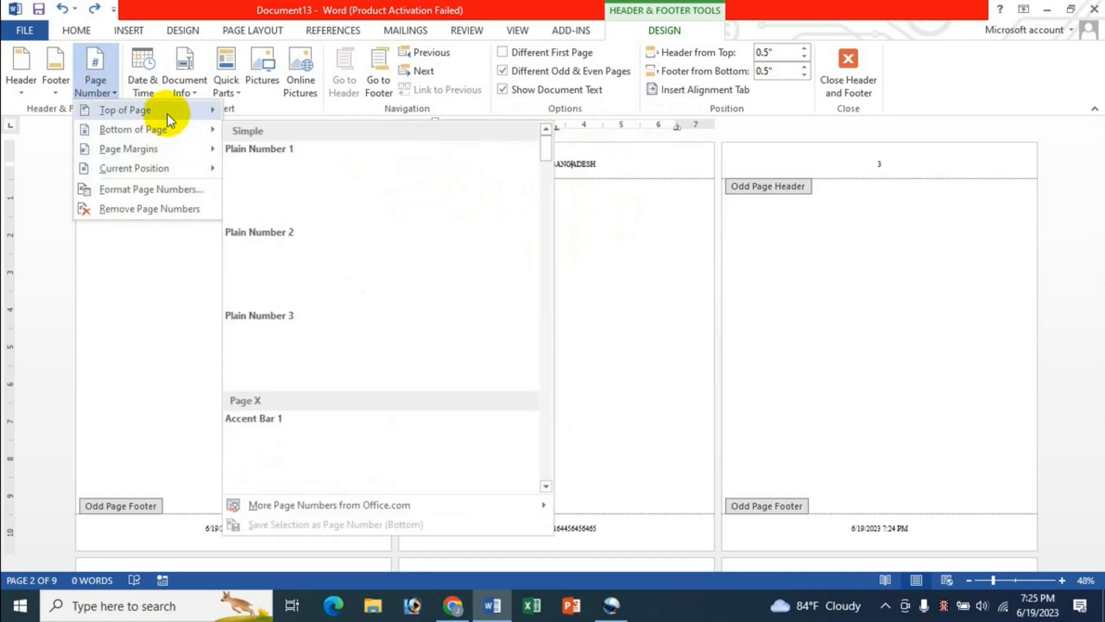
mouse_move(158, 131)
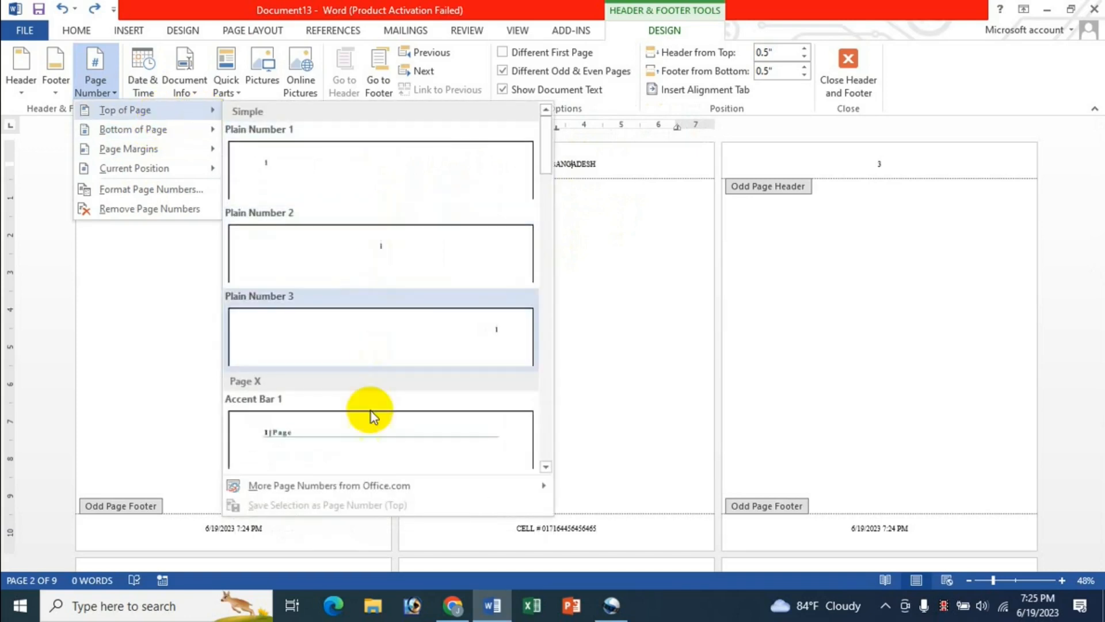
scroll(370, 414, "down", 5)
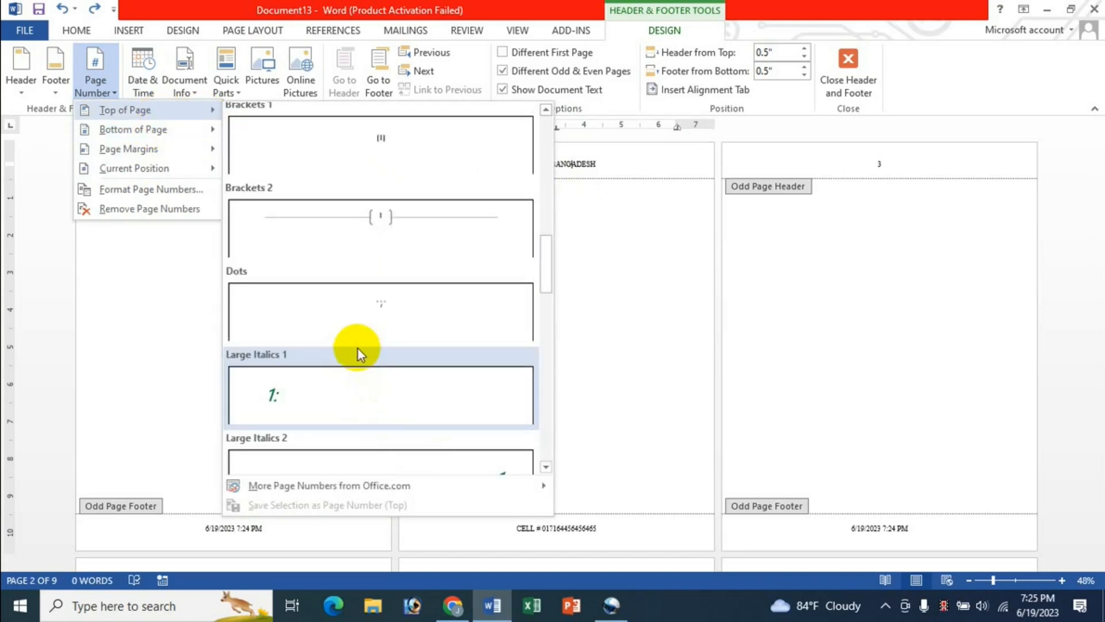
left_click(384, 232)
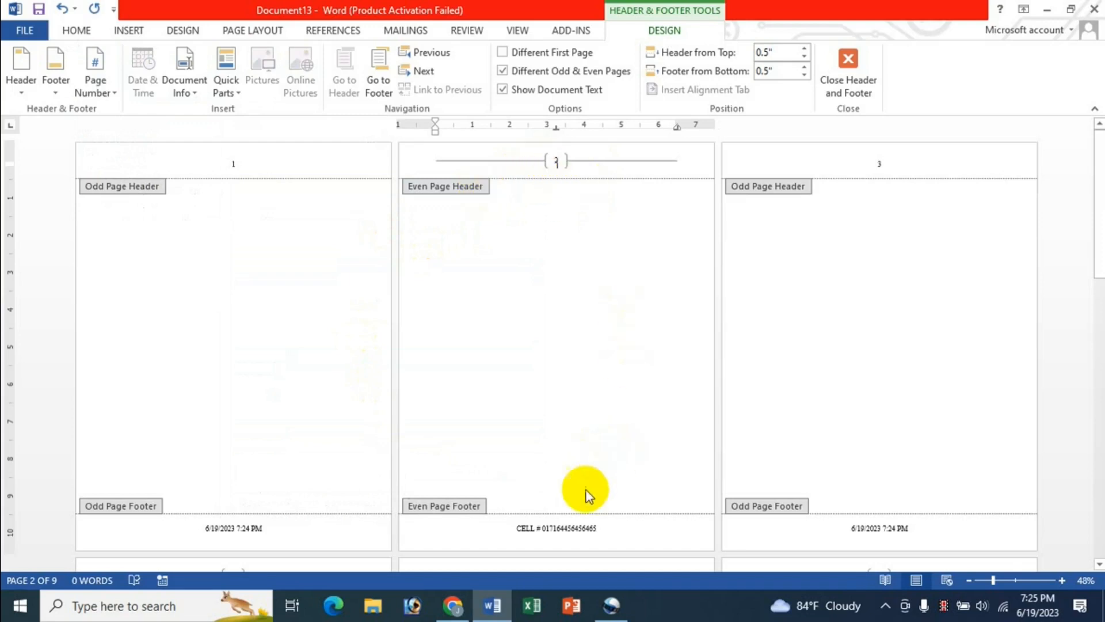
Step: Swap the even-page footer's cell number for the date and time 6/19/2023 7:25:43 PM
left_click_drag(517, 529, 600, 529)
key("Delete")
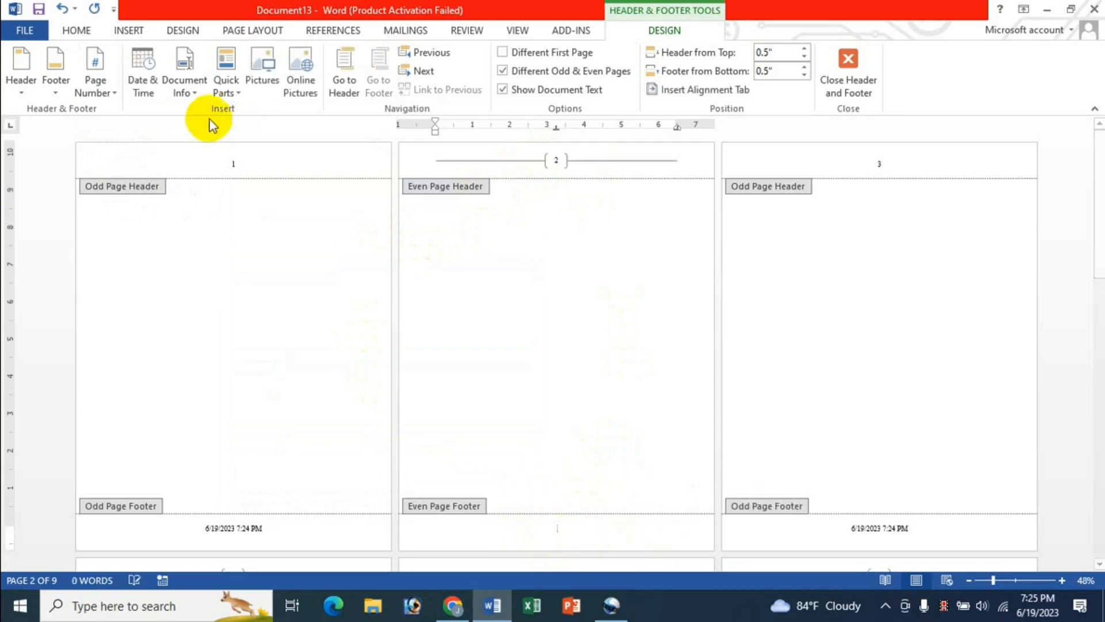
left_click(143, 79)
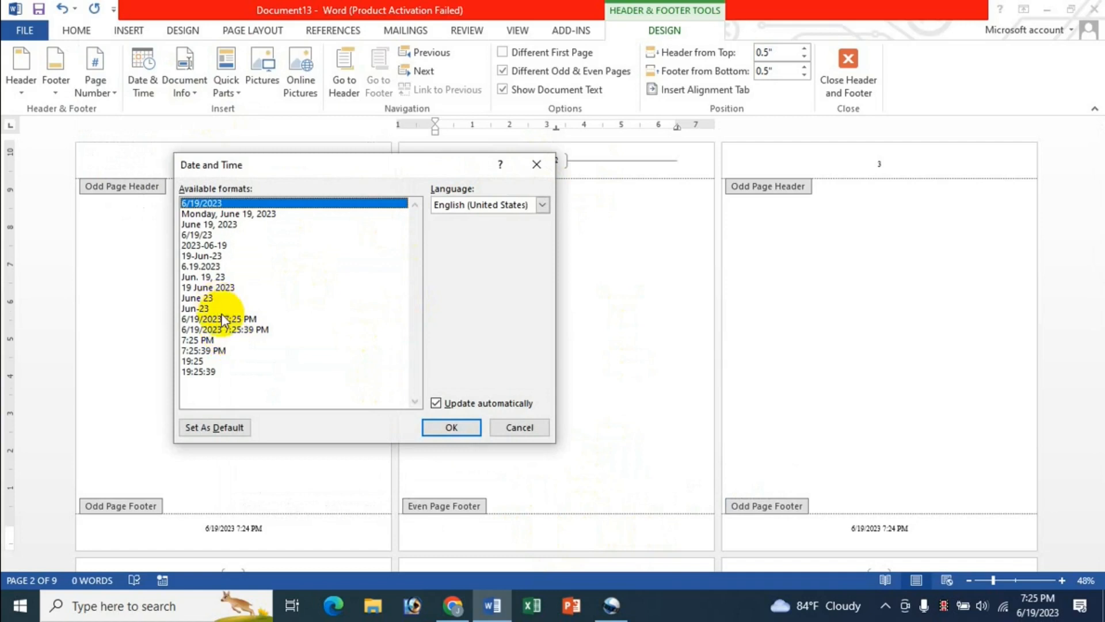
left_click(247, 329)
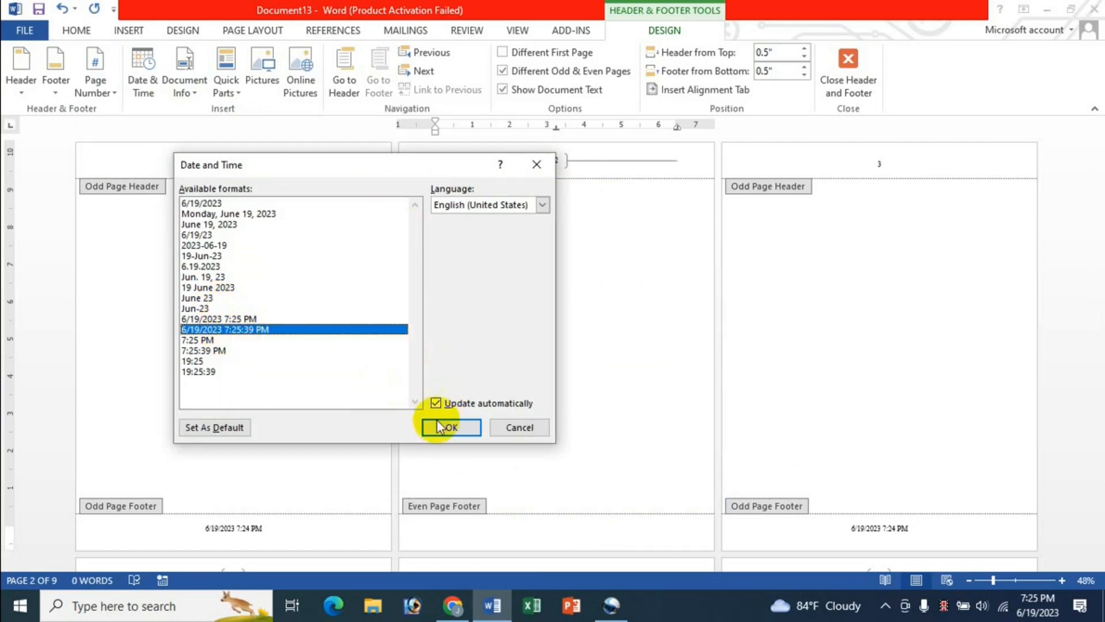
left_click(450, 427)
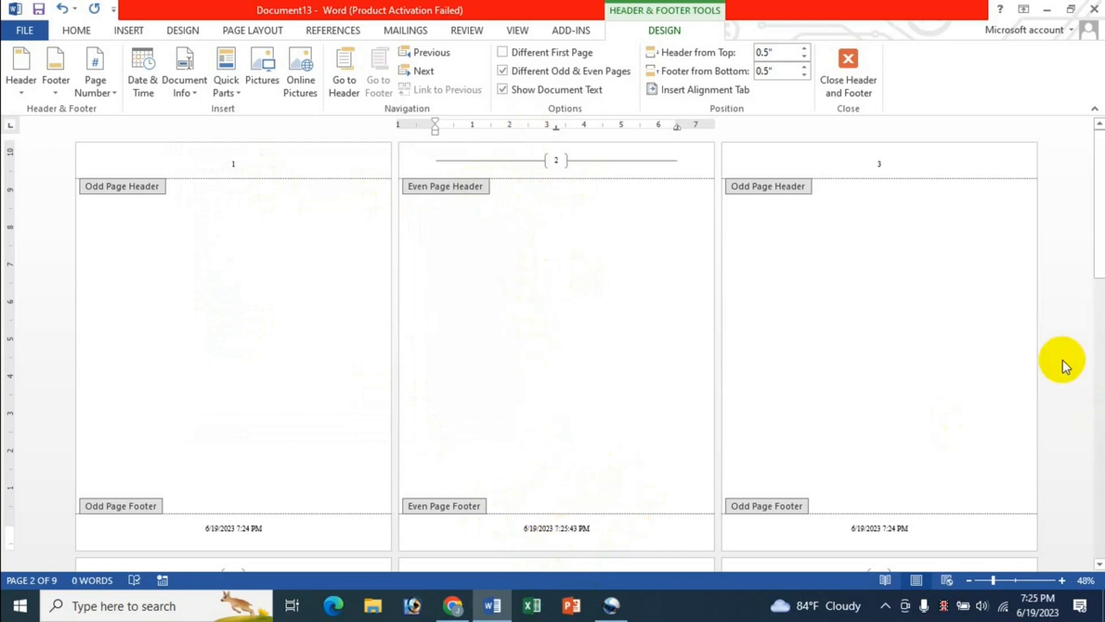
left_click(245, 526)
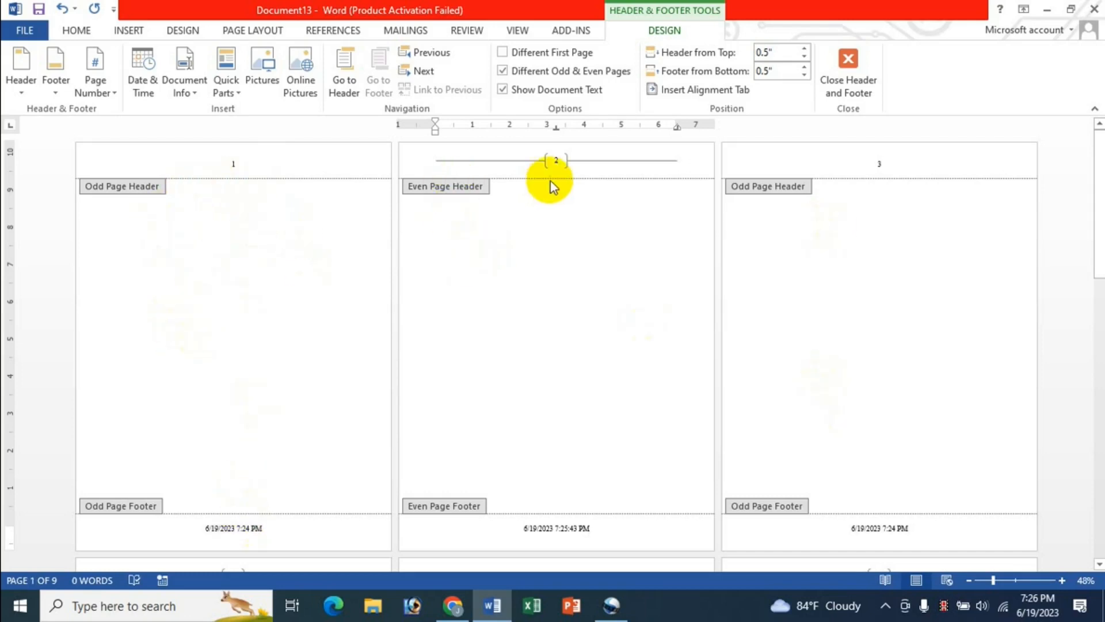
scroll(592, 410, "down", 5)
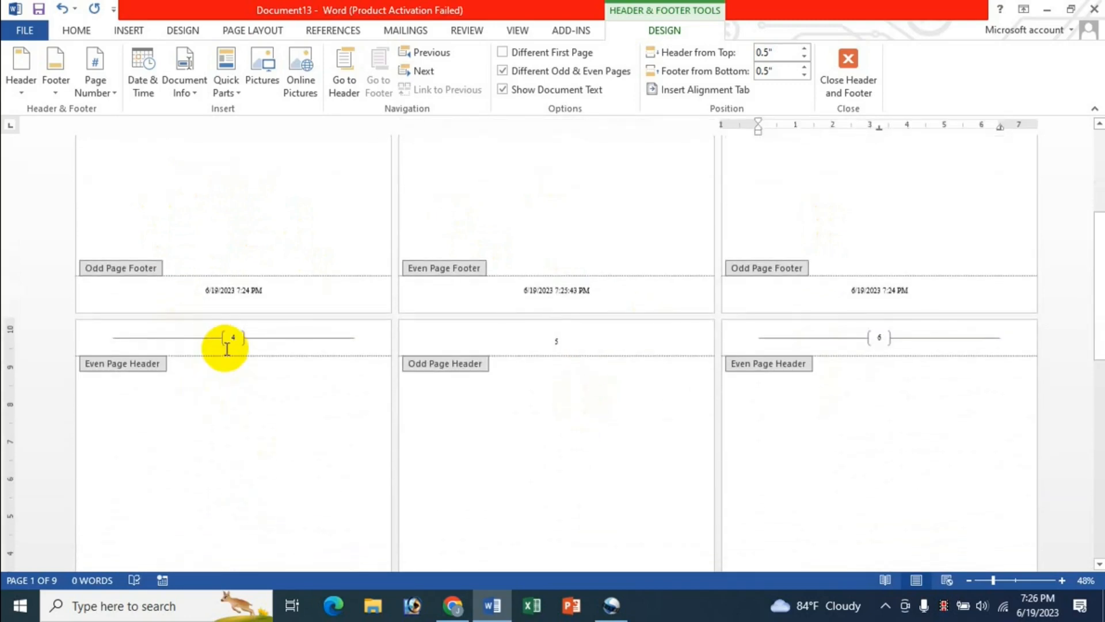
scroll(275, 386, "down", 2)
scroll(275, 388, "down", 2)
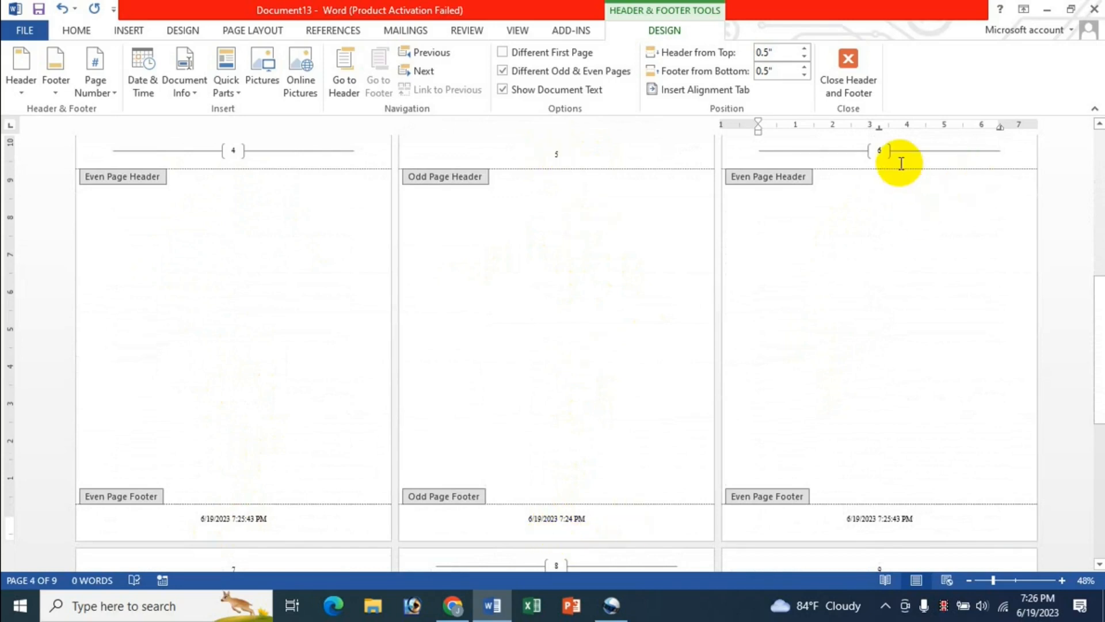
scroll(910, 201, "up", 1)
scroll(944, 397, "down", 4)
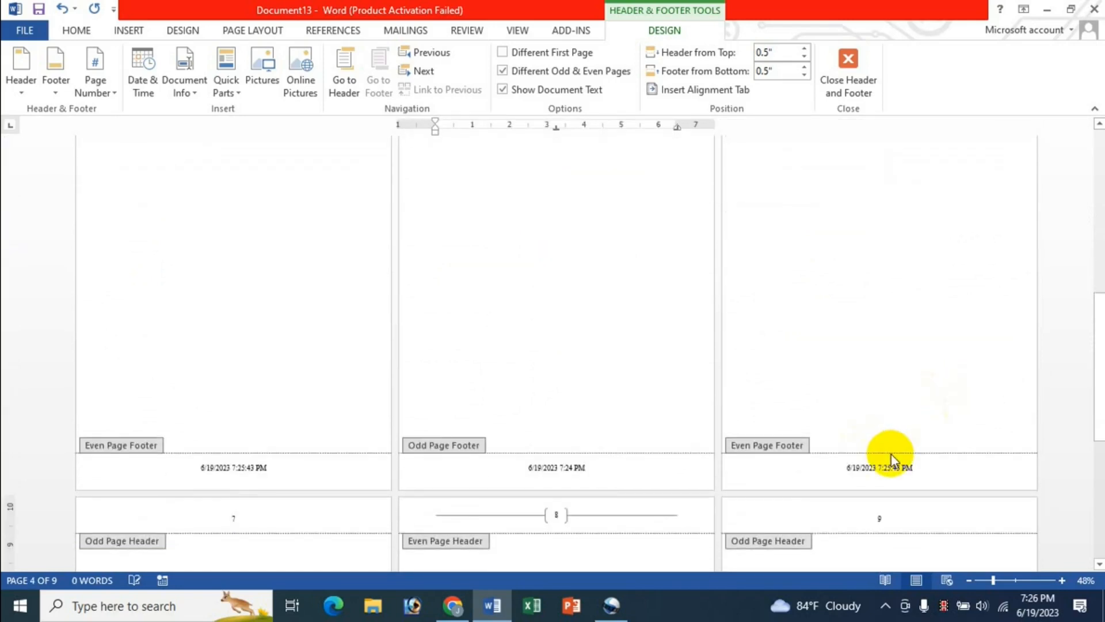
scroll(893, 455, "up", 20)
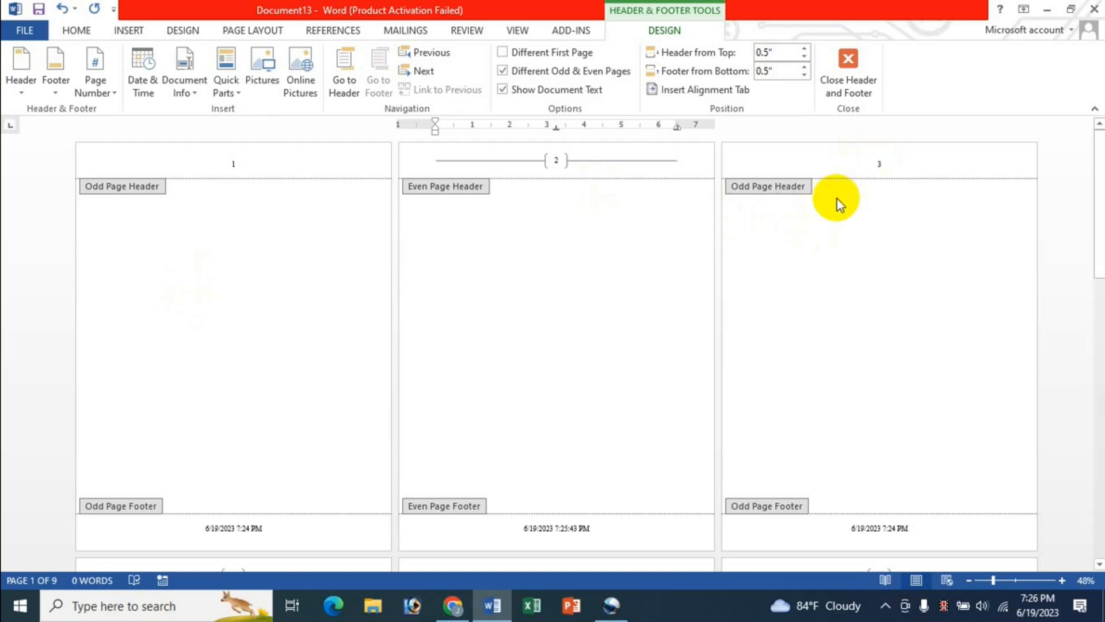
Step: Close header and footer editing
left_click(846, 92)
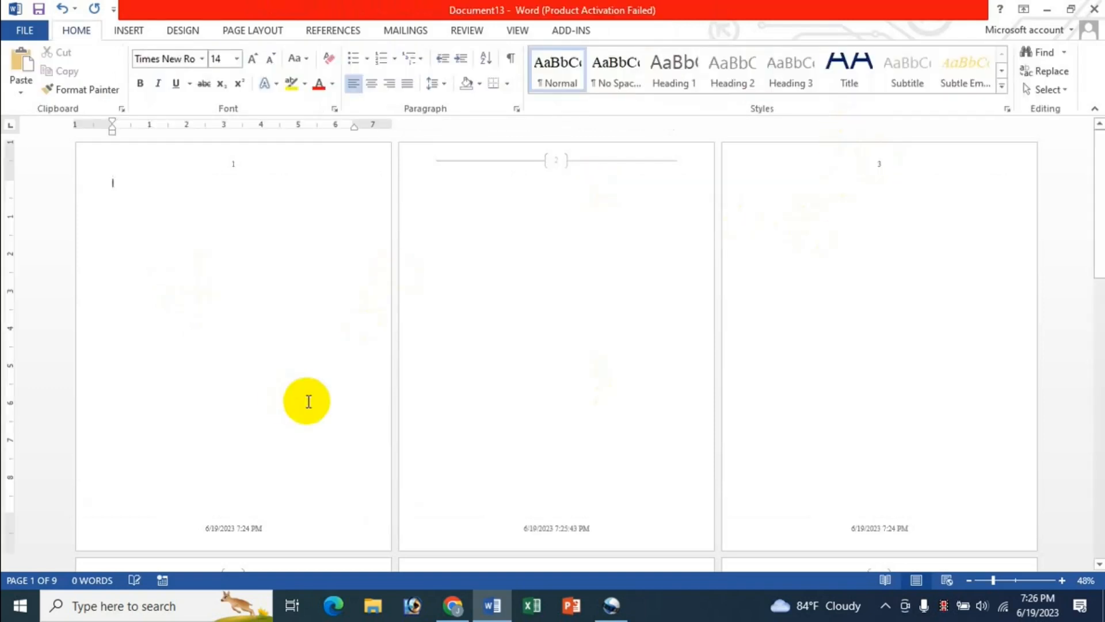
scroll(307, 403, "down", 3)
scroll(308, 404, "up", 3)
Step: Open Restaurant Business Plan from the recent documents list
left_click(25, 30)
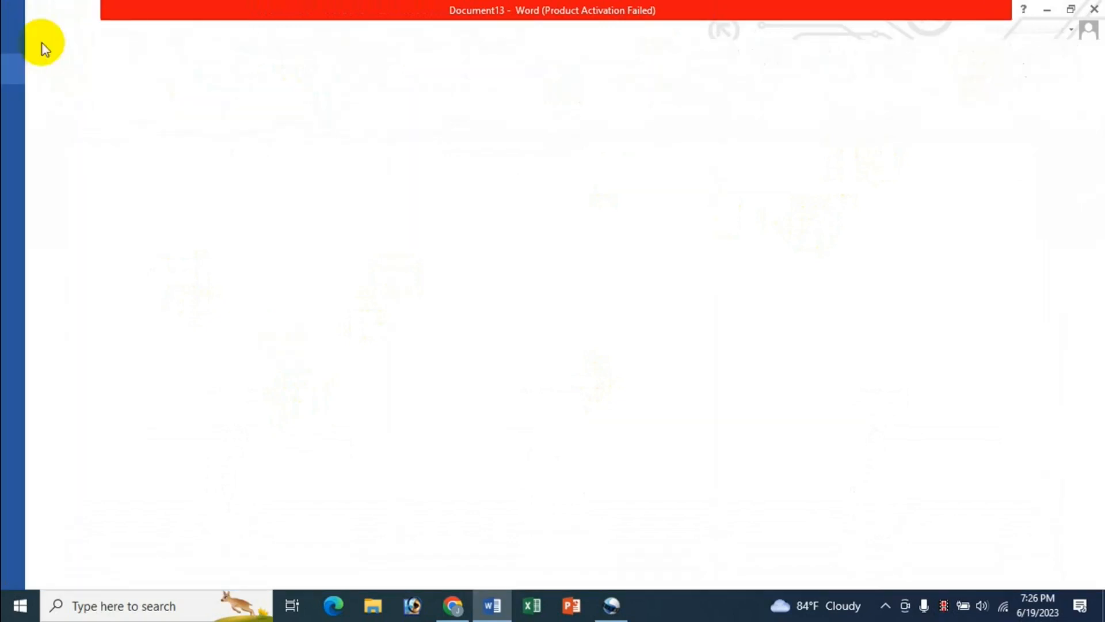
left_click(47, 130)
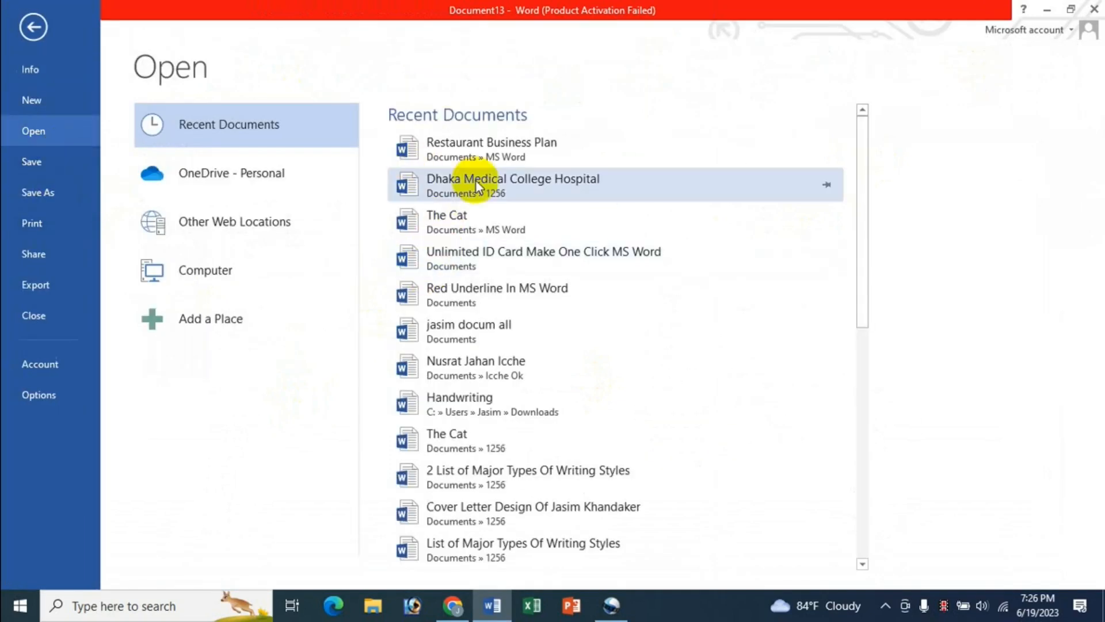
left_click(482, 148)
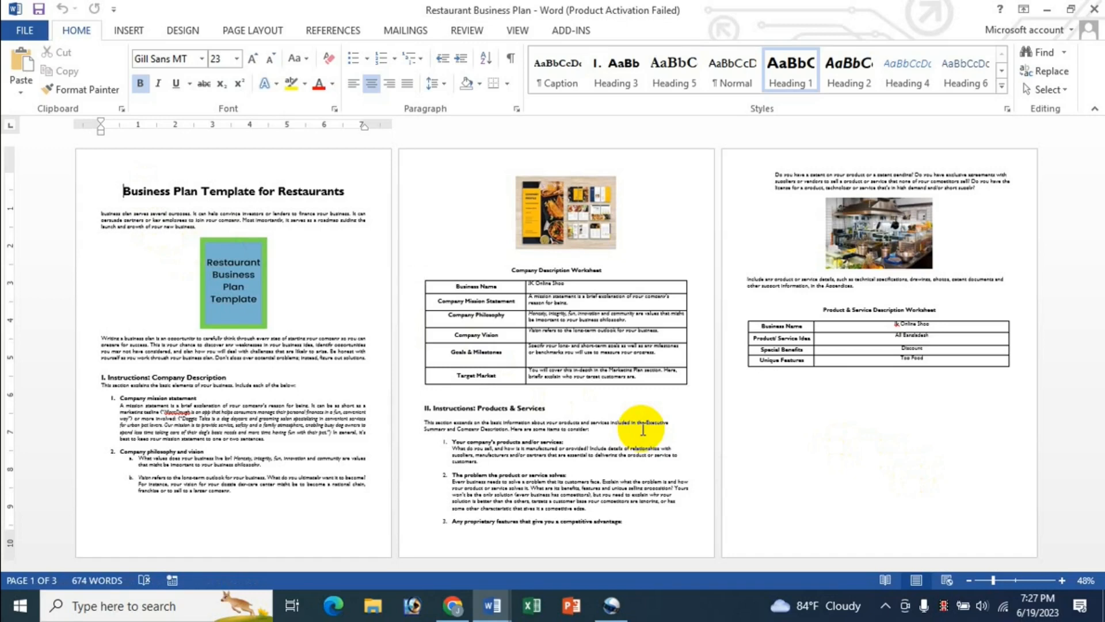
Step: Copy the entire document content
key("ctrl+a")
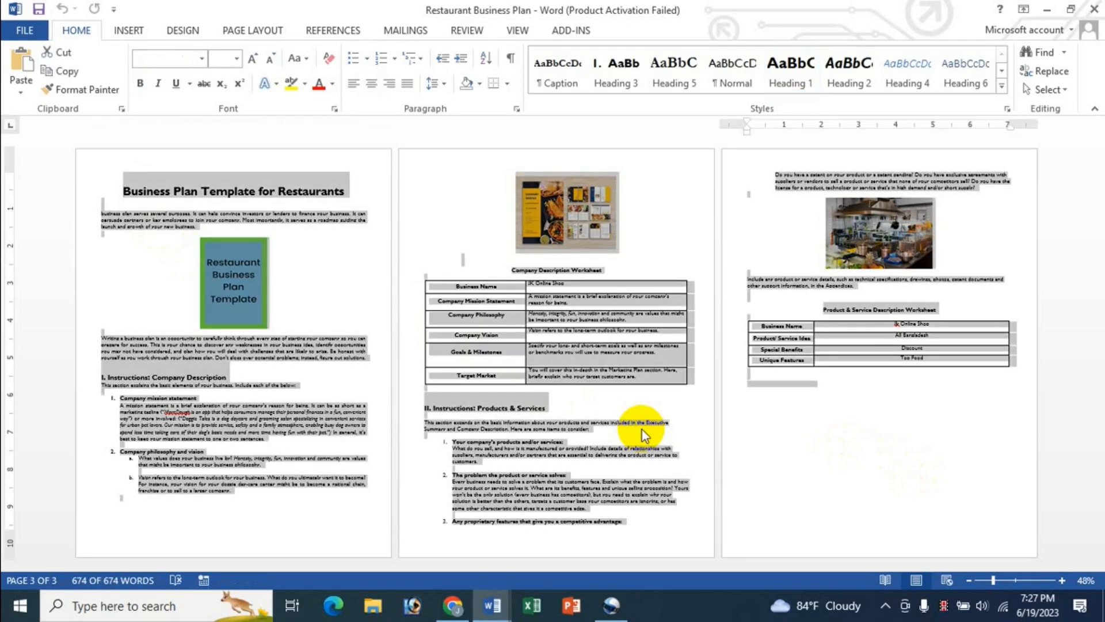
key("ctrl+c")
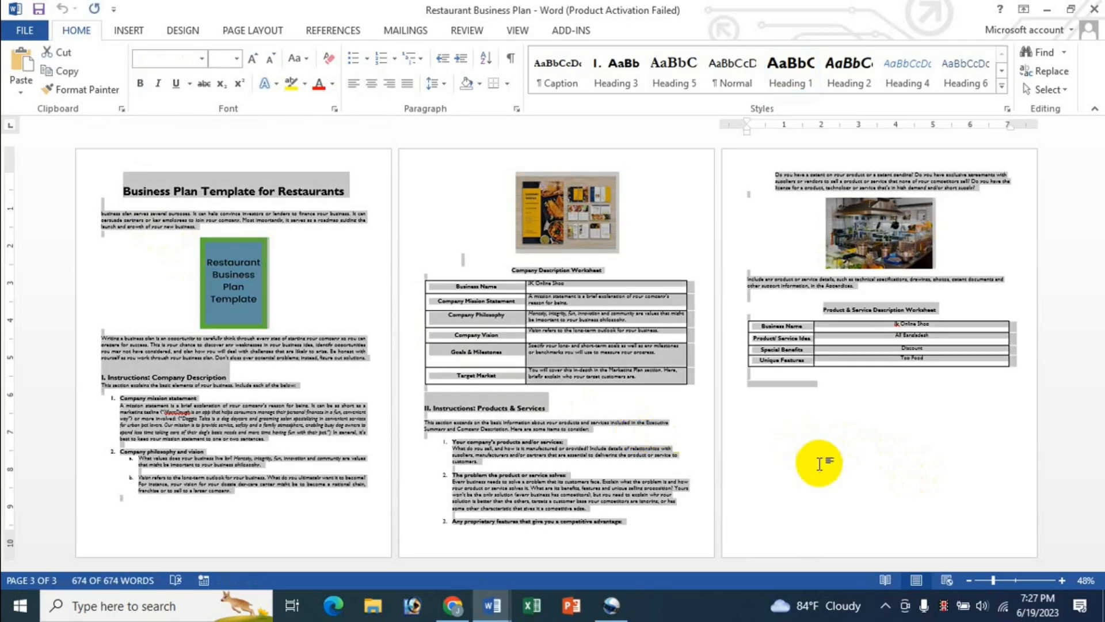
left_click(787, 451)
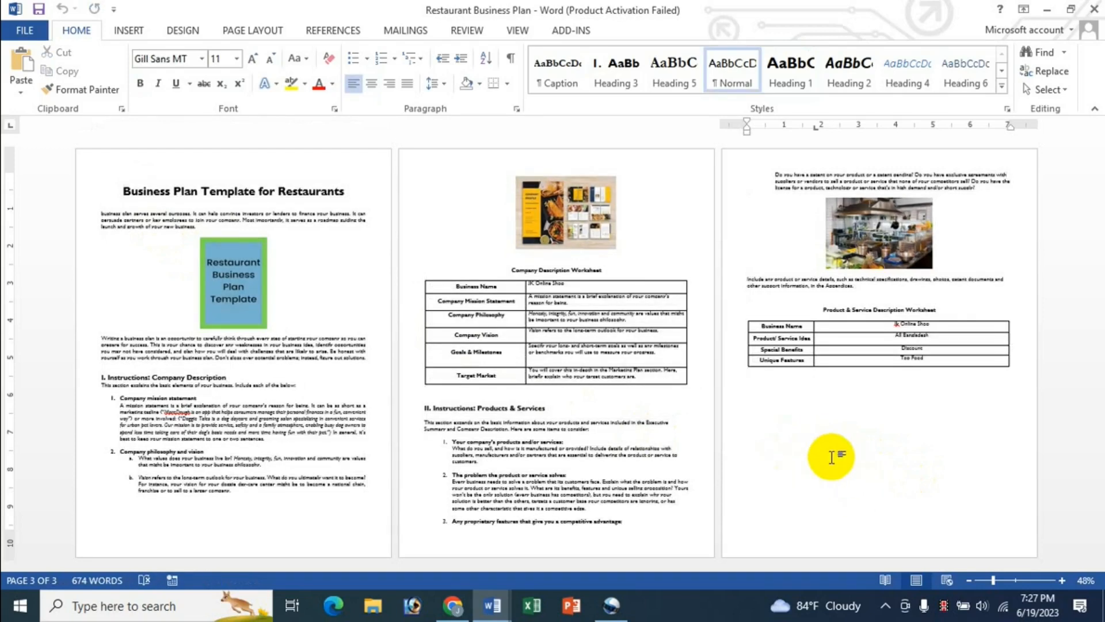
Step: Insert a blank page and paste the copied document onto it, making eight pages
left_click(130, 32)
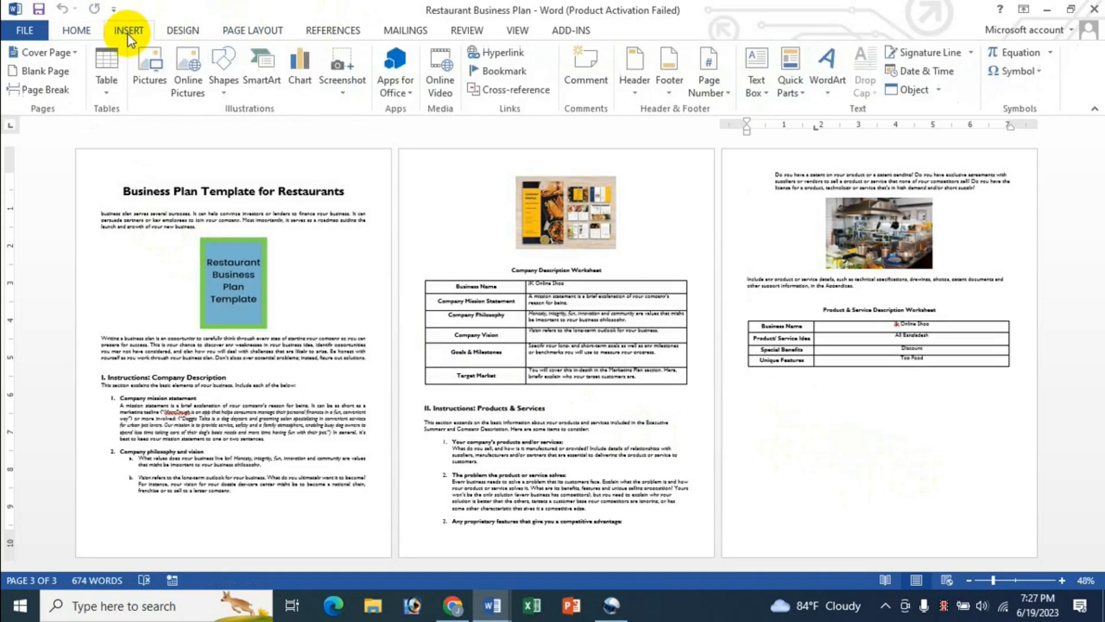
left_click(46, 71)
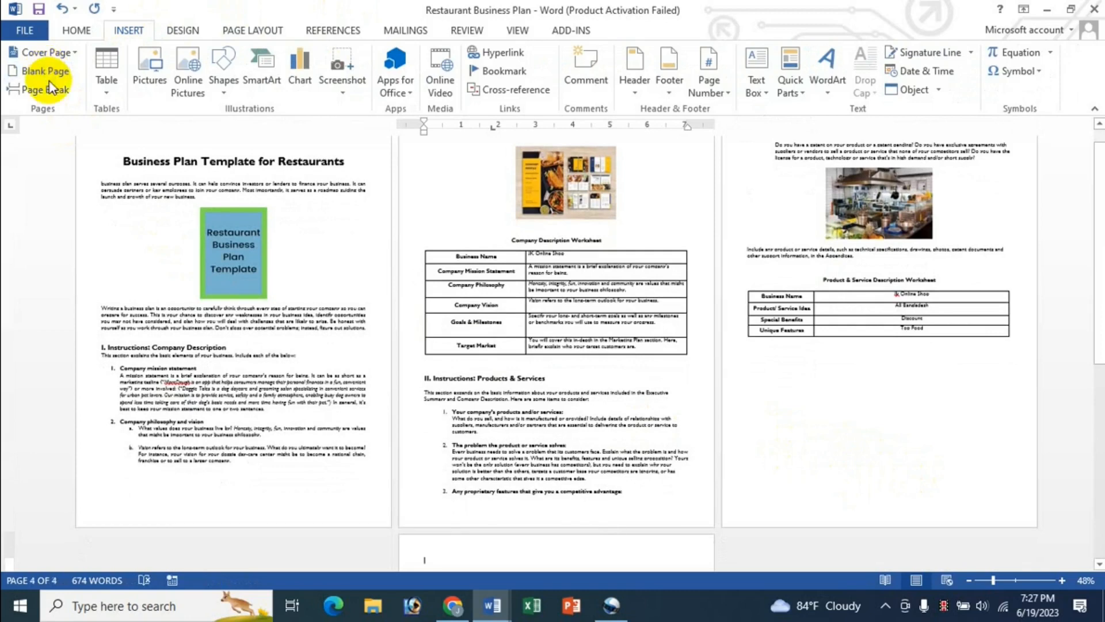
scroll(808, 399, "down", 3)
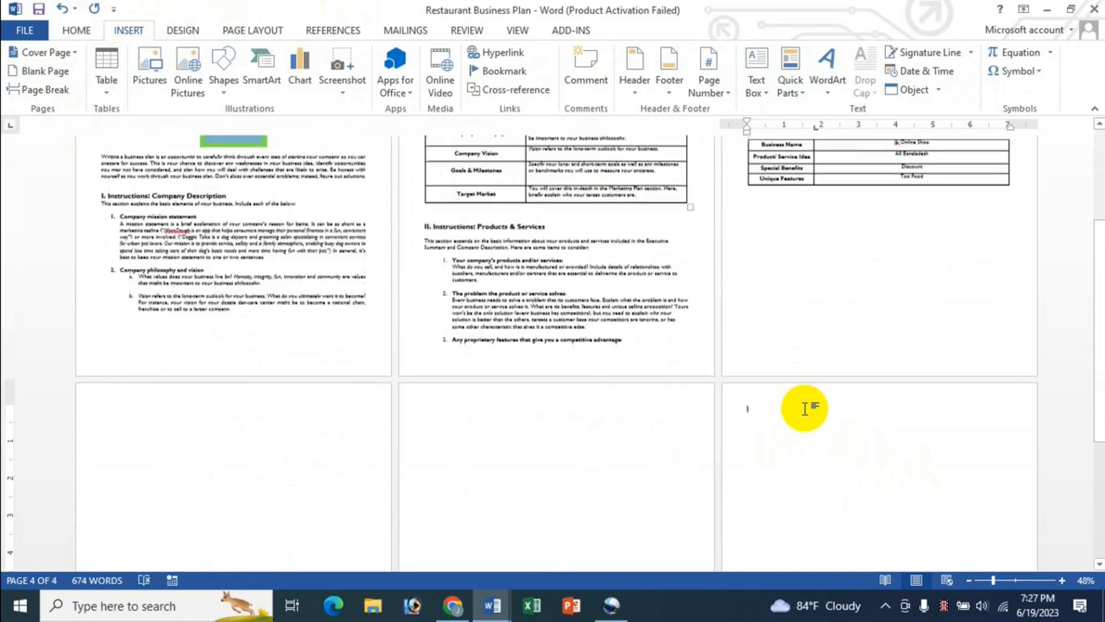
scroll(805, 409, "up", 1)
left_click(112, 389)
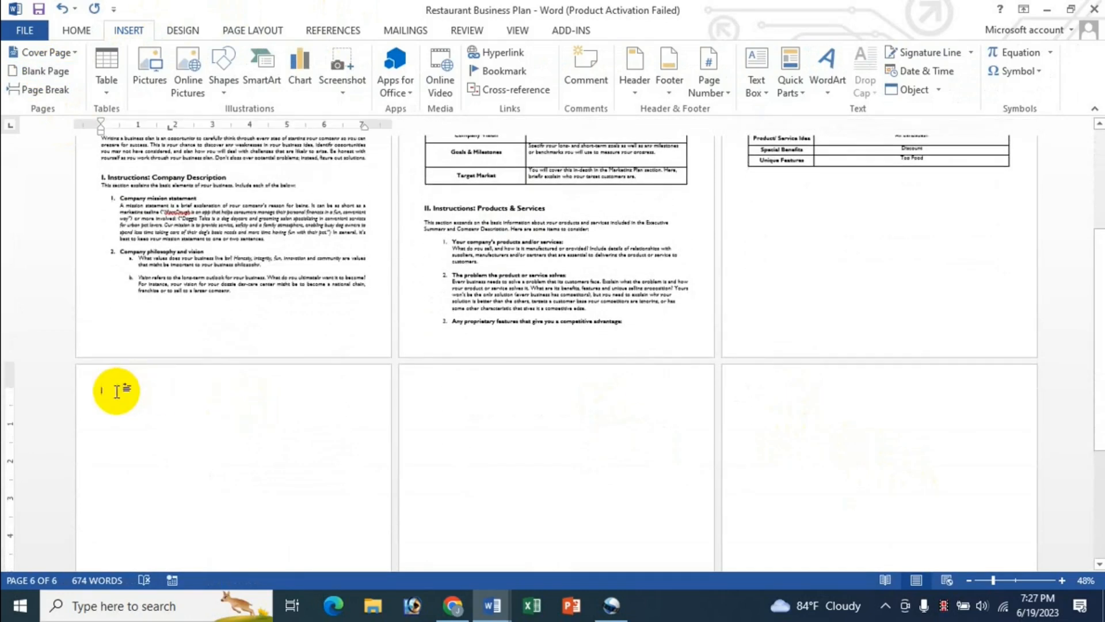
key("ctrl+v")
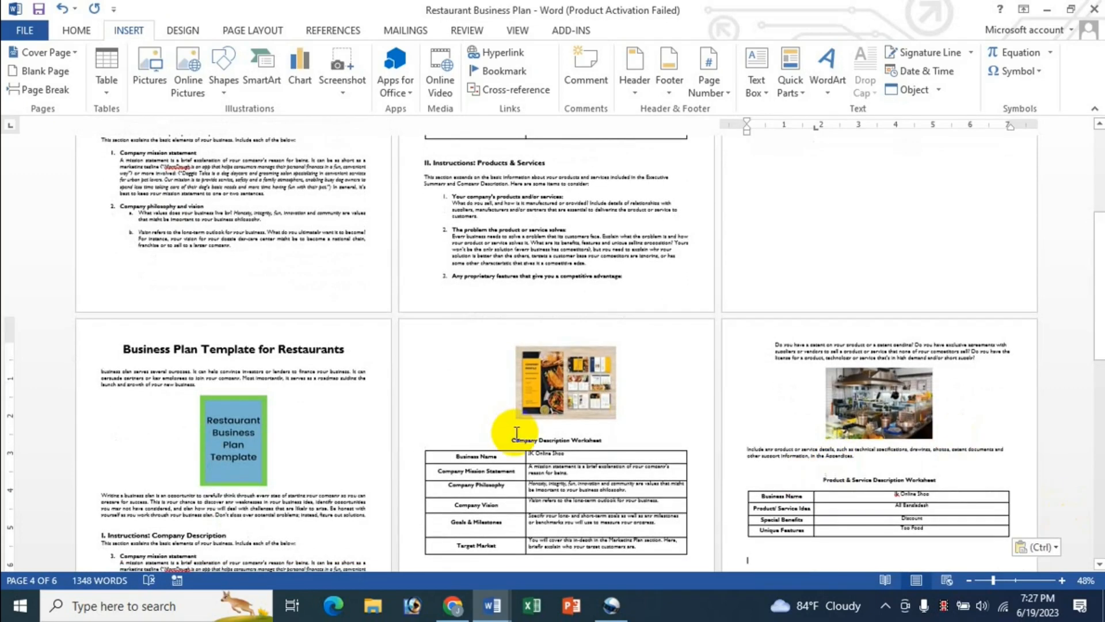
scroll(548, 350, "up", 2)
scroll(852, 449, "down", 5)
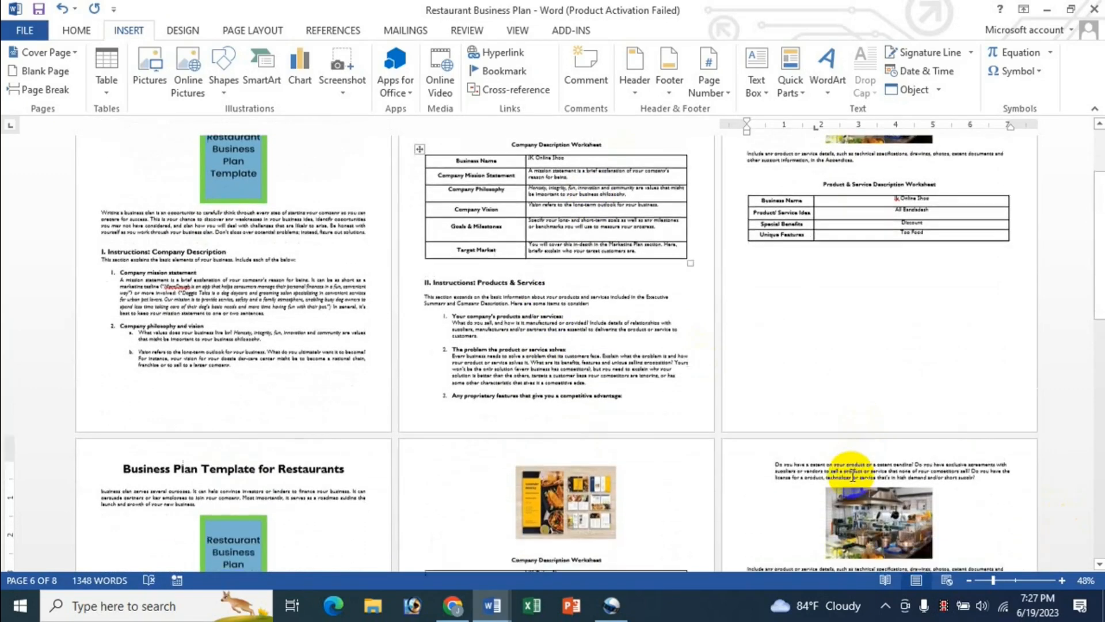
scroll(839, 503, "down", 3)
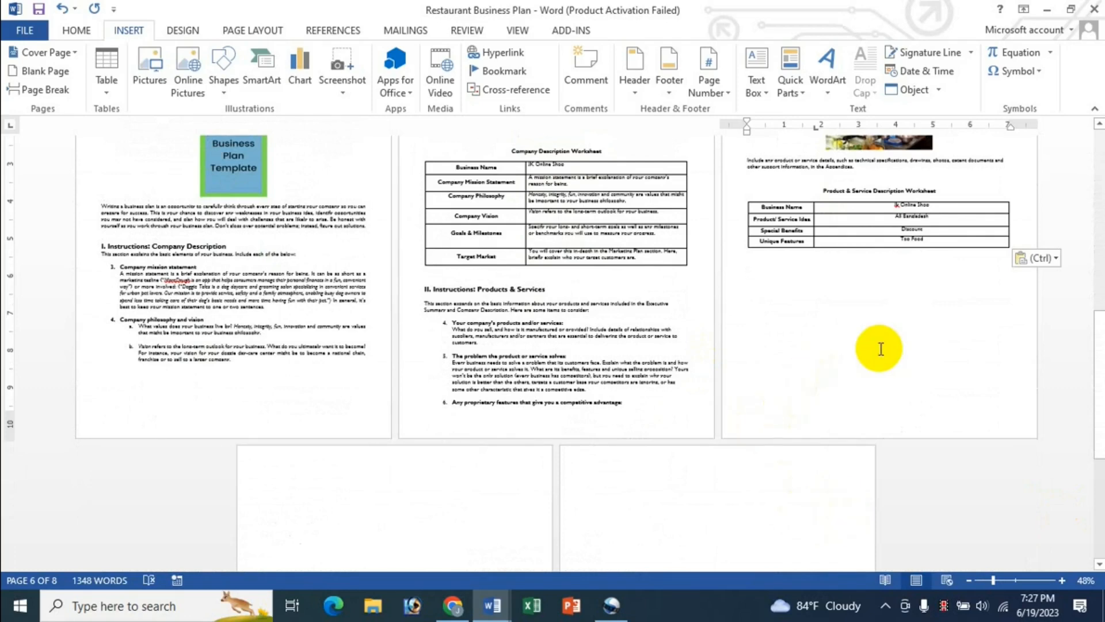
scroll(880, 349, "up", 1)
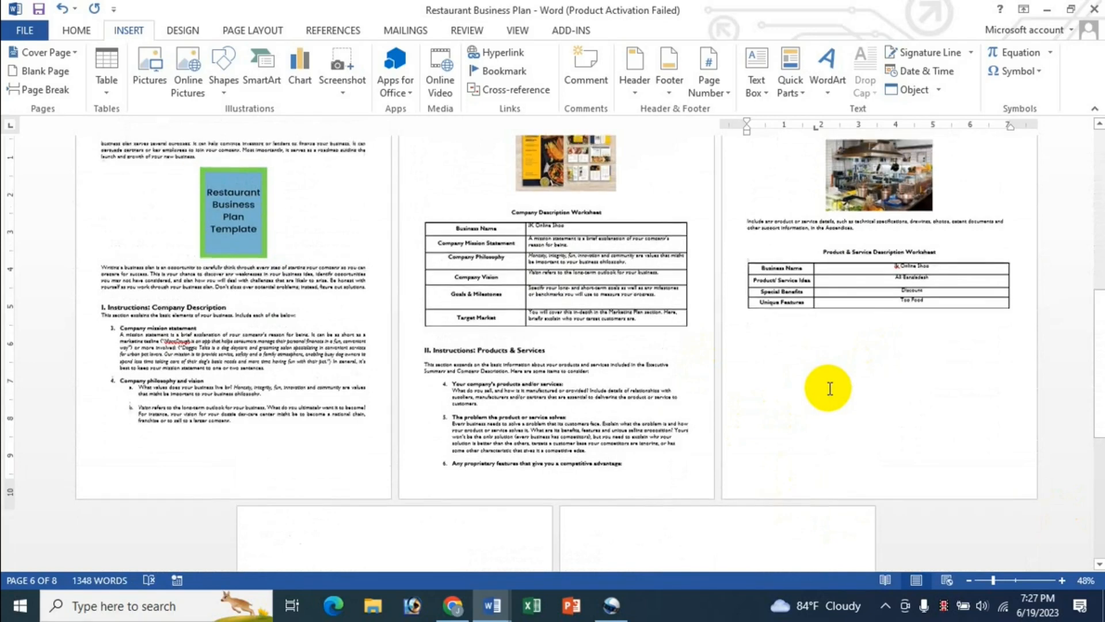
scroll(829, 389, "up", 1)
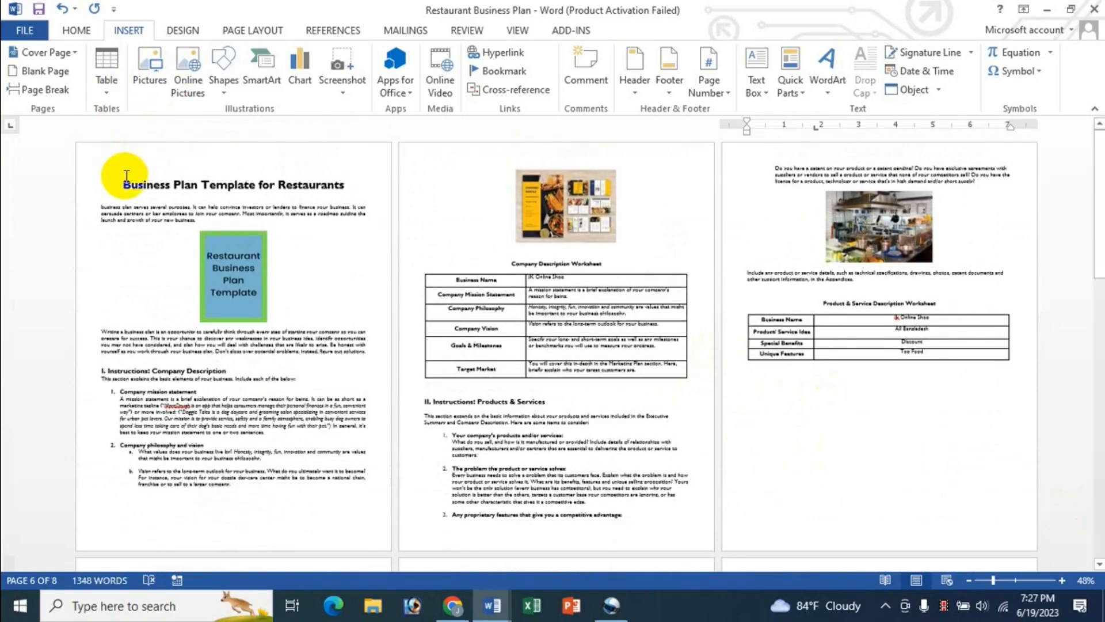
Step: Insert a Blank header on page 1 and type JASIM
left_click(127, 175)
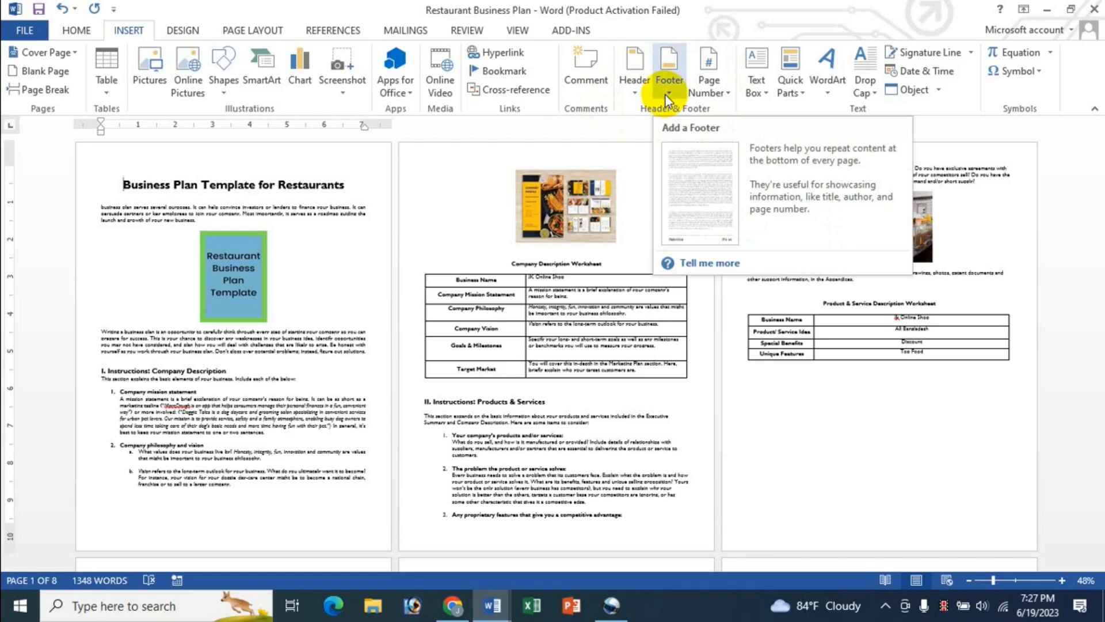
left_click(636, 95)
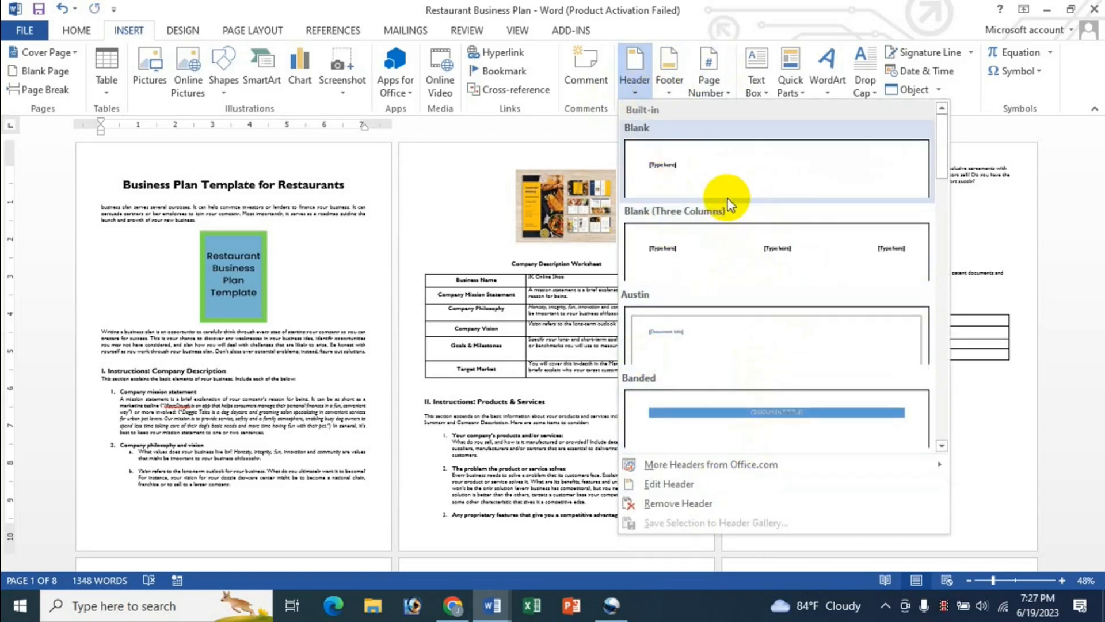
left_click(685, 173)
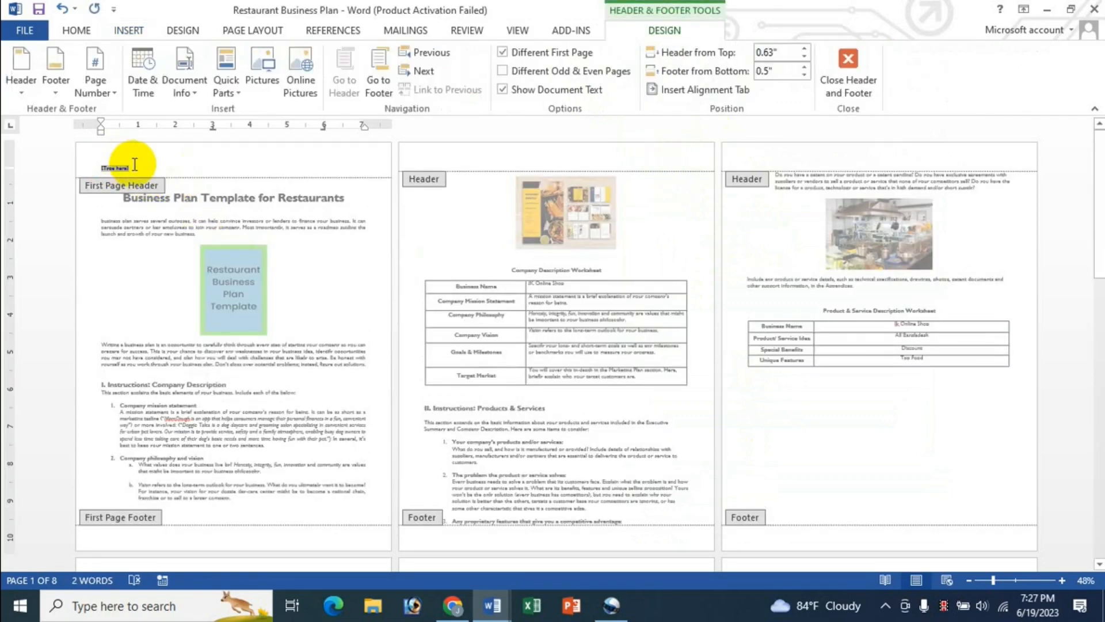
type("JASIM")
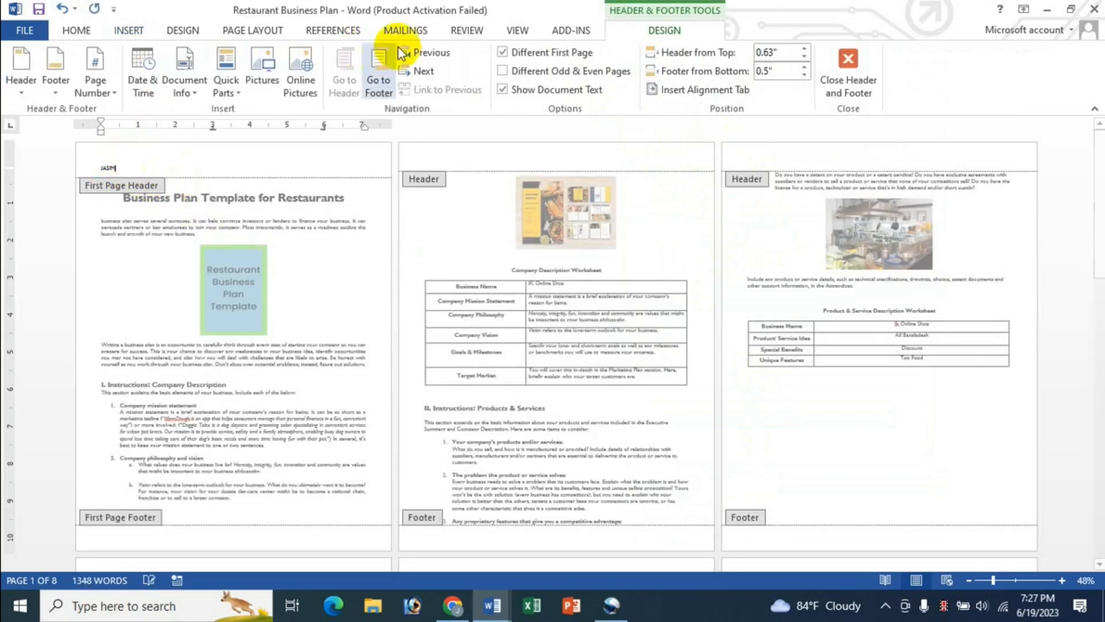
Step: Turn off Different First Page, type header DSFSDFSDFSD and footer DFFDS
left_click(502, 52)
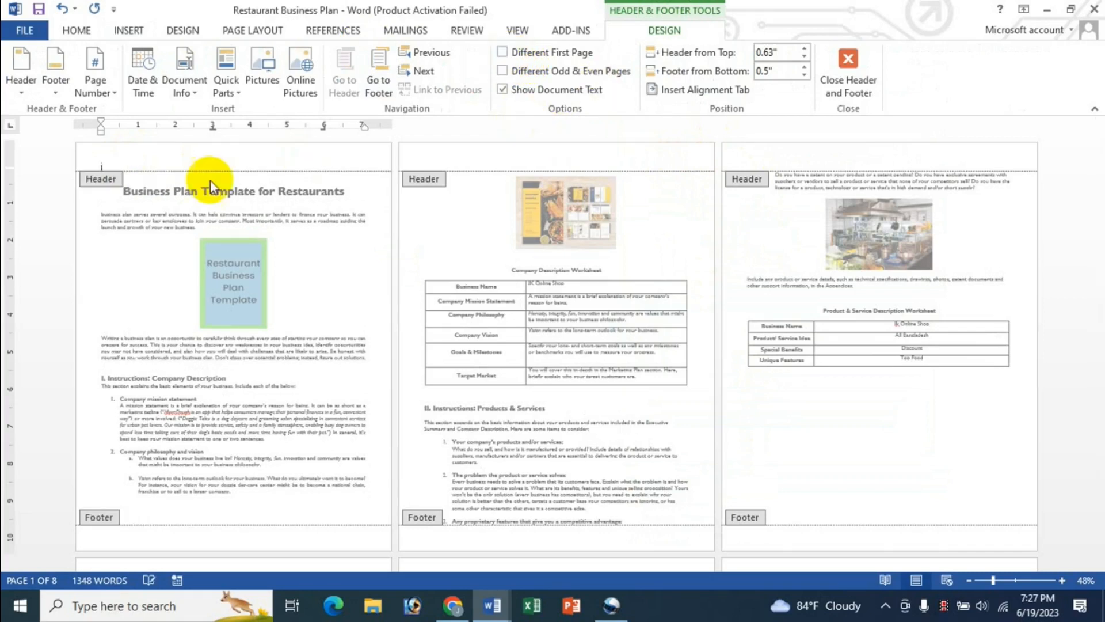
type("DSFSDFSDFSD")
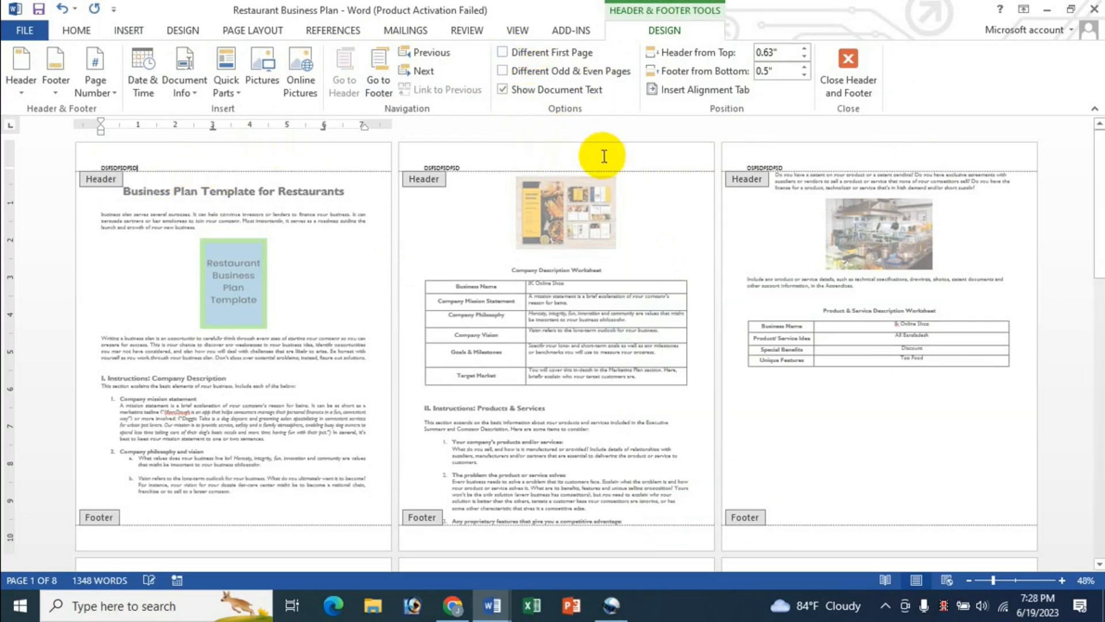
scroll(449, 480, "down", 3)
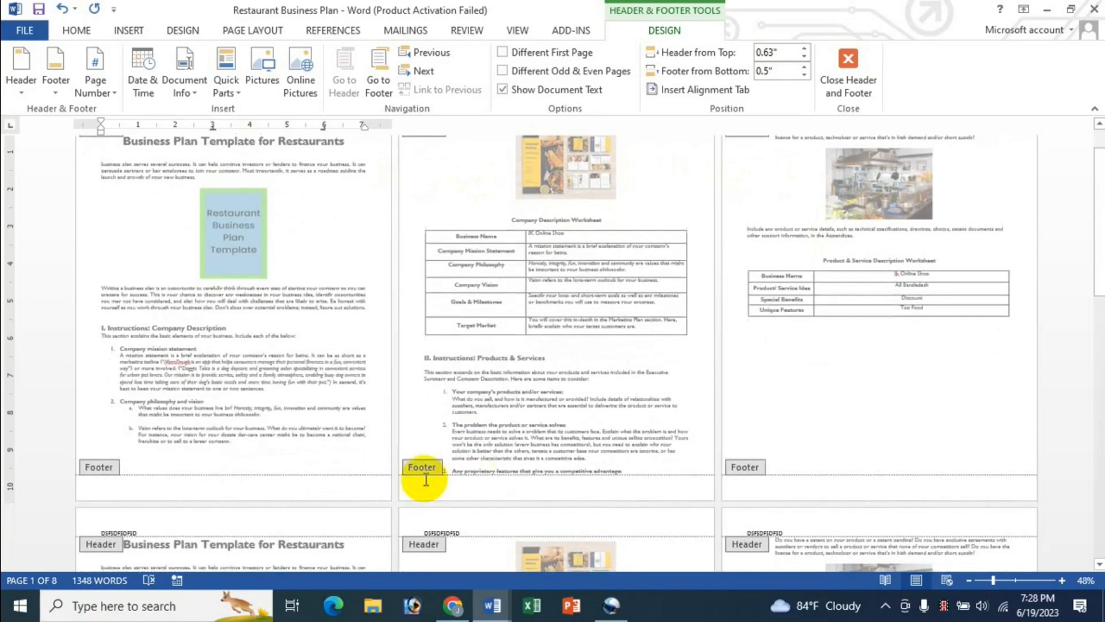
left_click(379, 92)
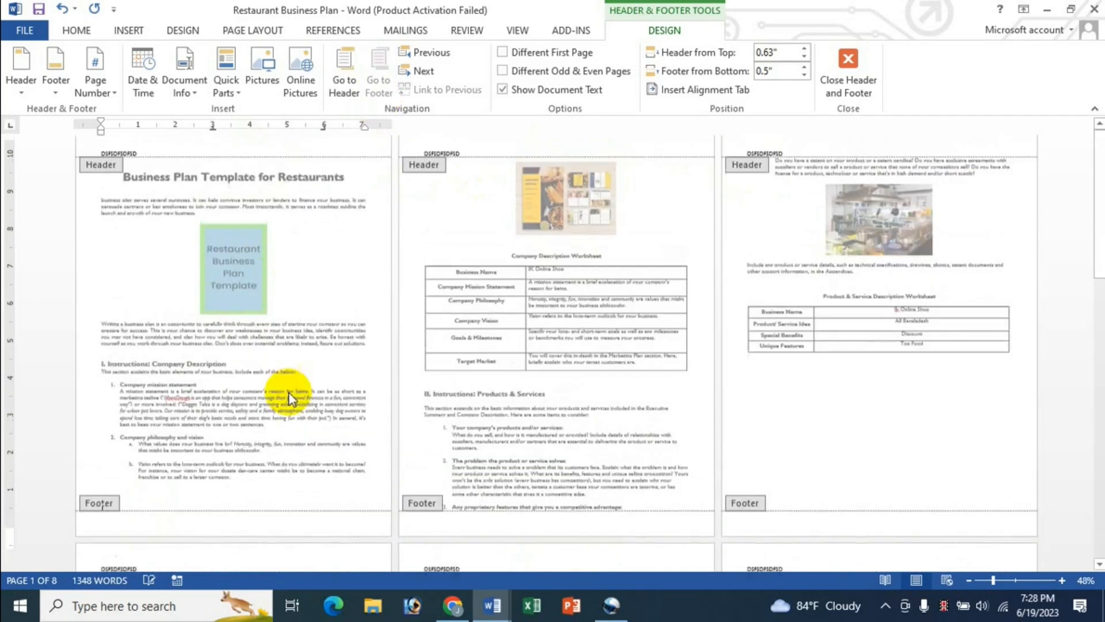
type("DFFDS")
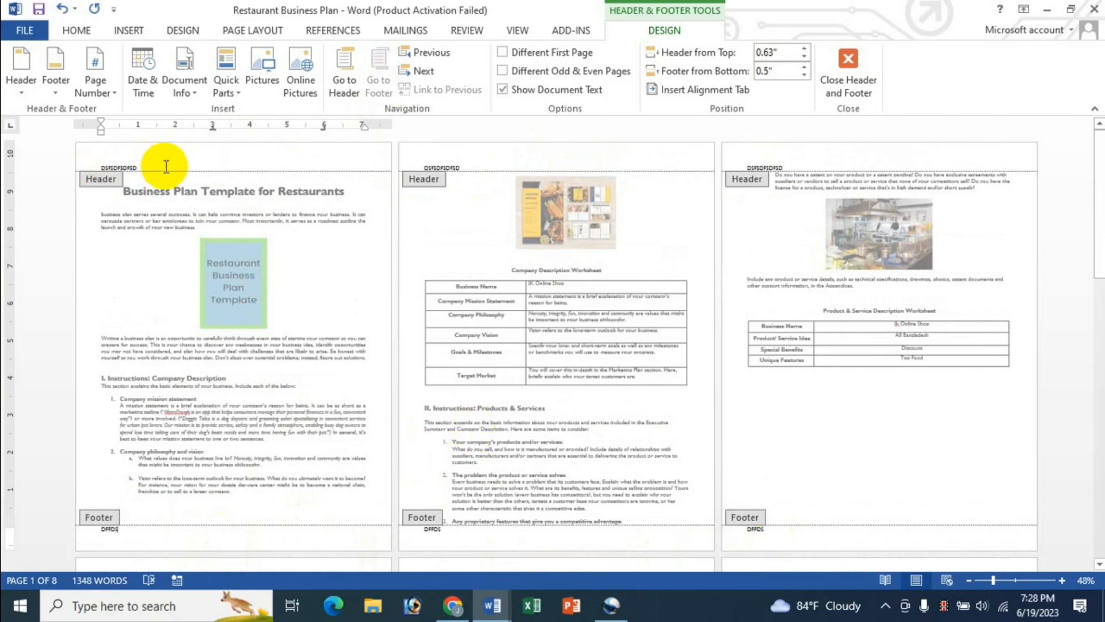
Step: Enable Different First Page and replace JASIM in the first-page header with a string of digits
left_click(504, 53)
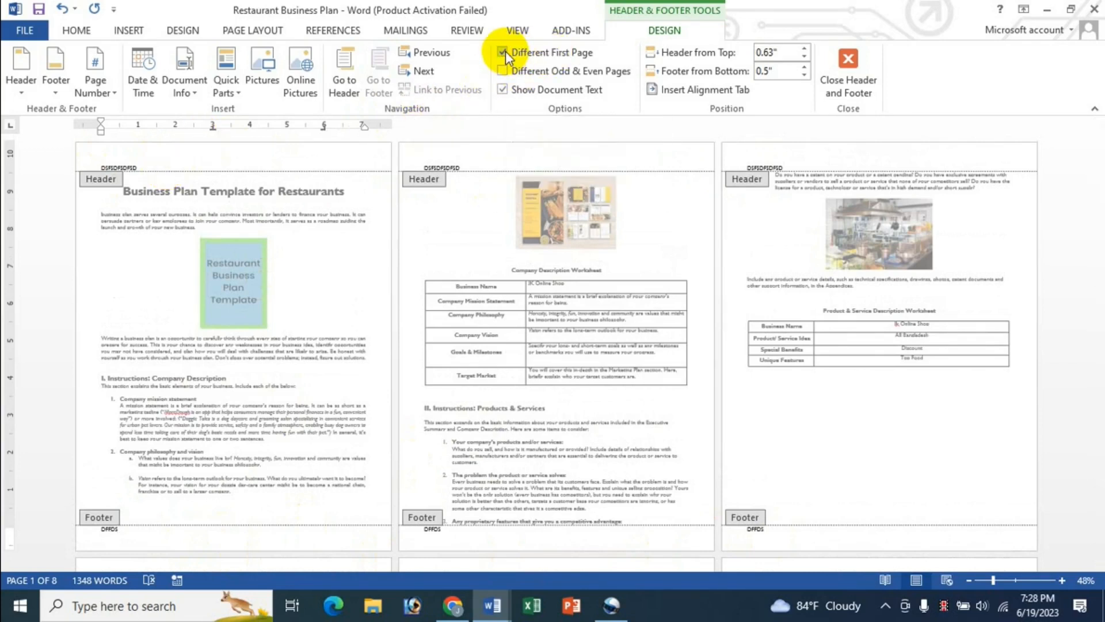
left_click(136, 166)
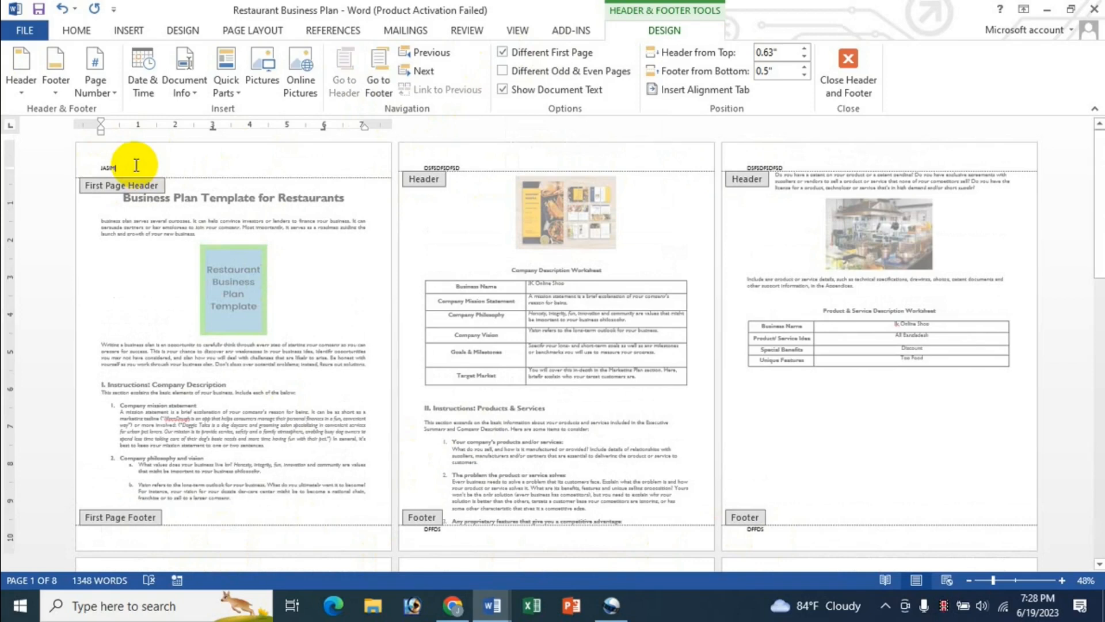
double_click(133, 166)
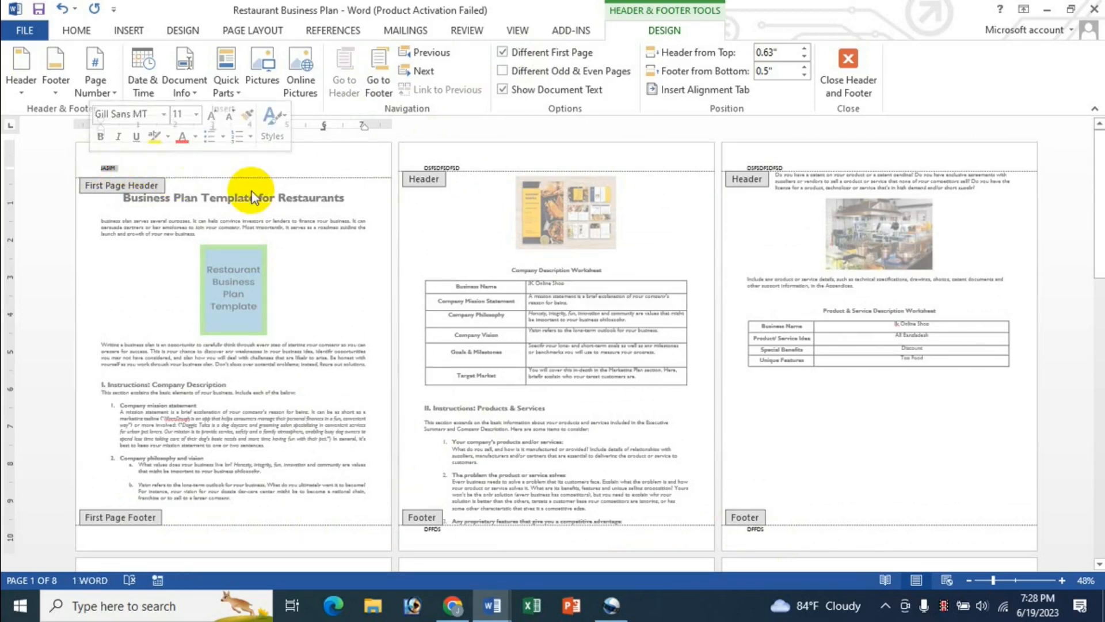
type("8989898989898989")
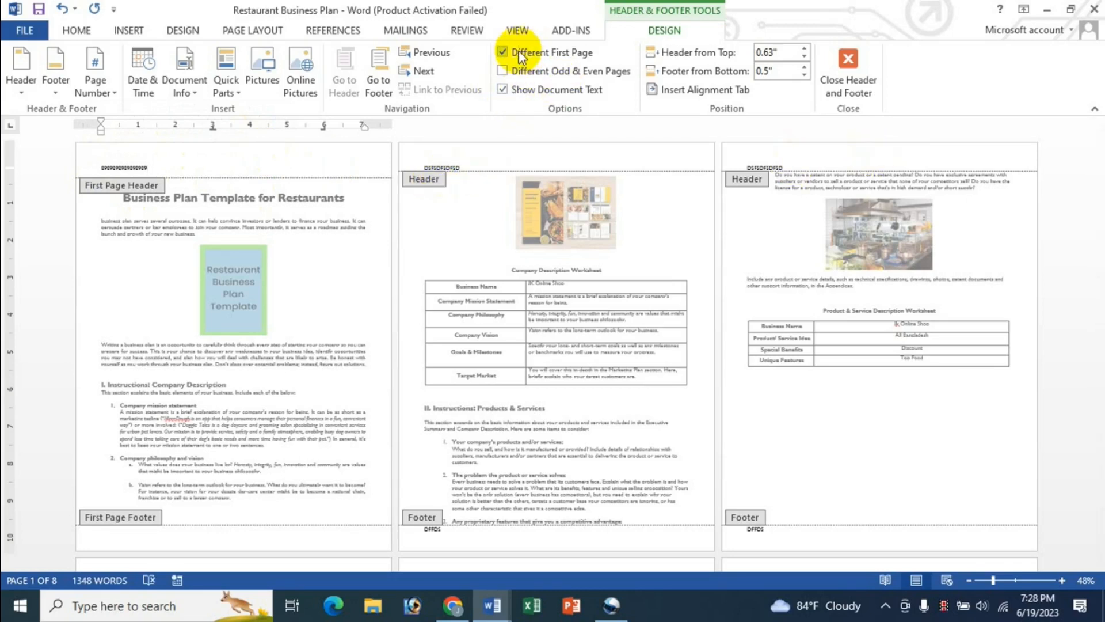
Step: Type DFDFSFSD in the first-page footer followed by the date 6/19/2023
left_click(238, 543)
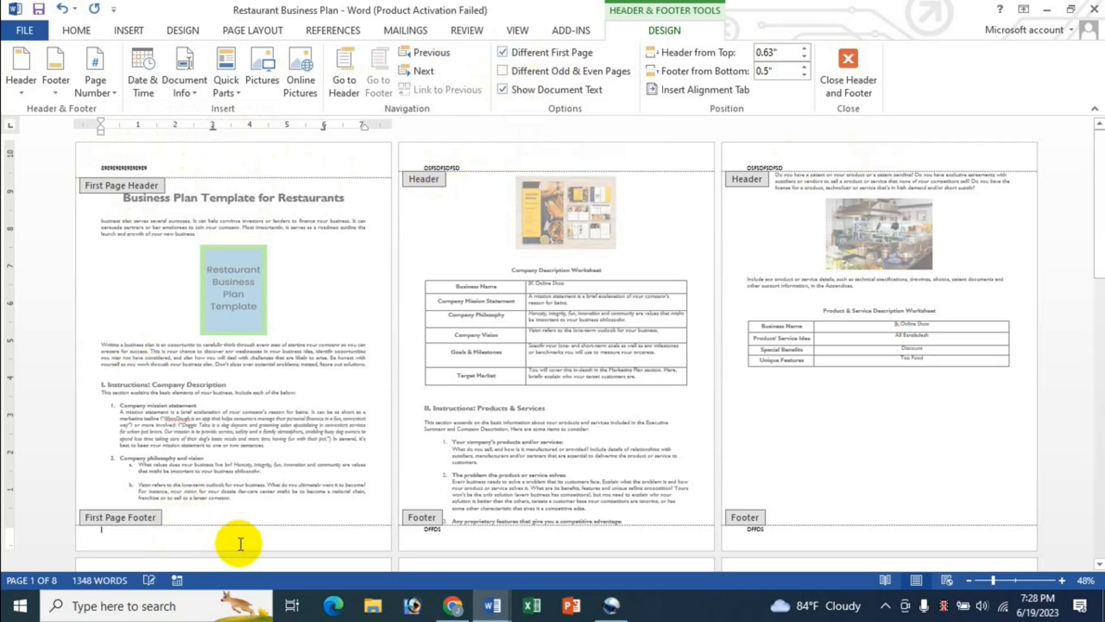
type("DFDFSFSD")
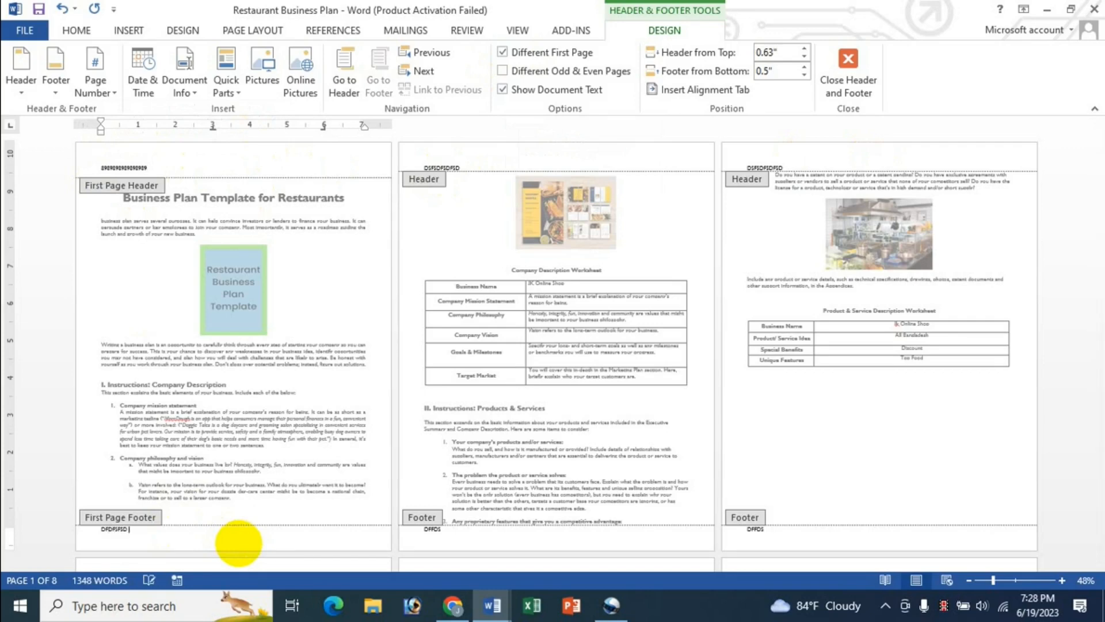
left_click(148, 88)
double_click(215, 265)
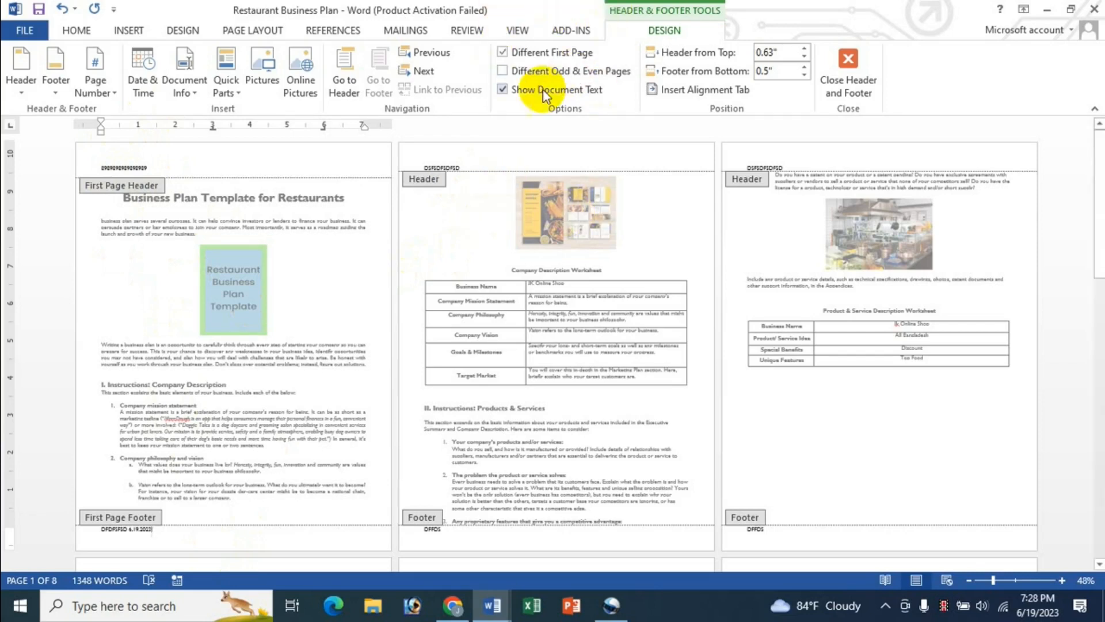
Step: Turn off Different First Page, enable Different Odd & Even Pages, and select the odd-page header text
left_click(503, 53)
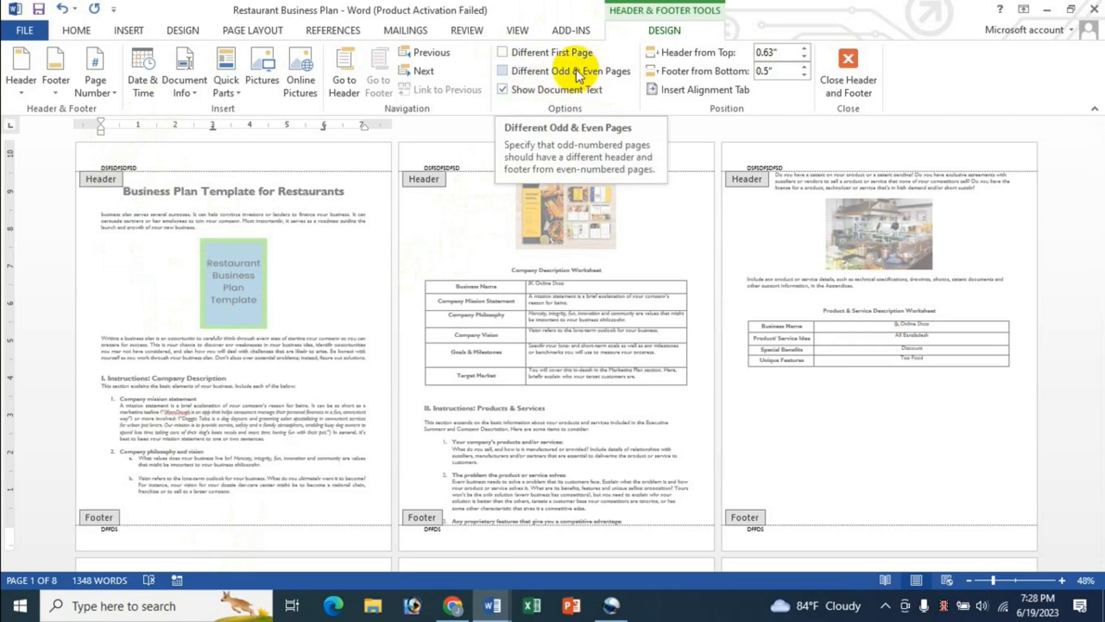
left_click(503, 70)
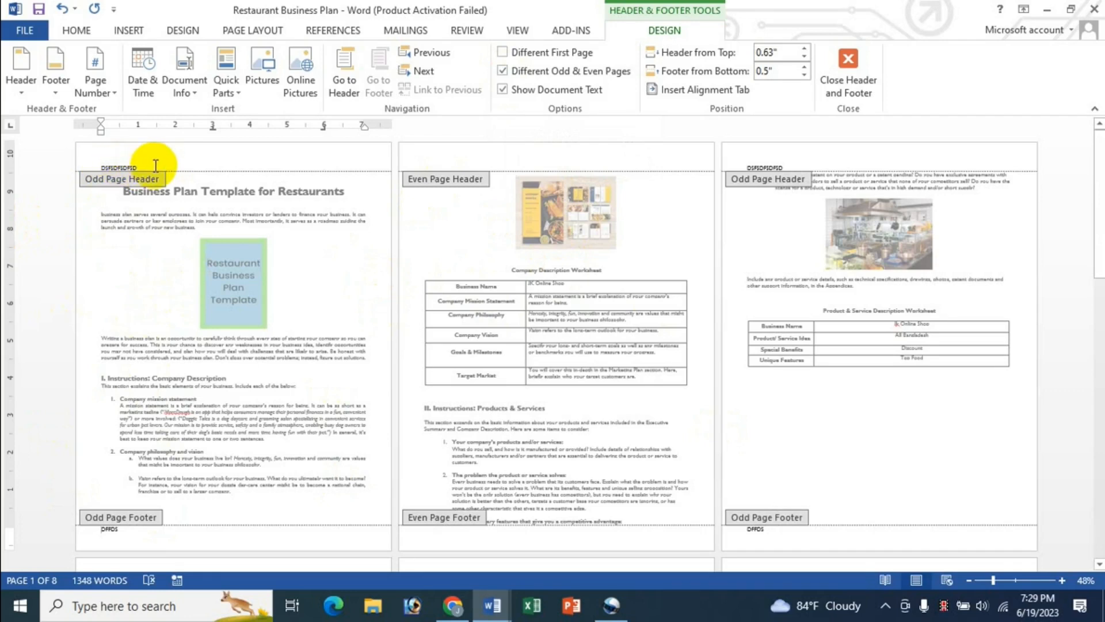
left_click_drag(154, 166, 86, 166)
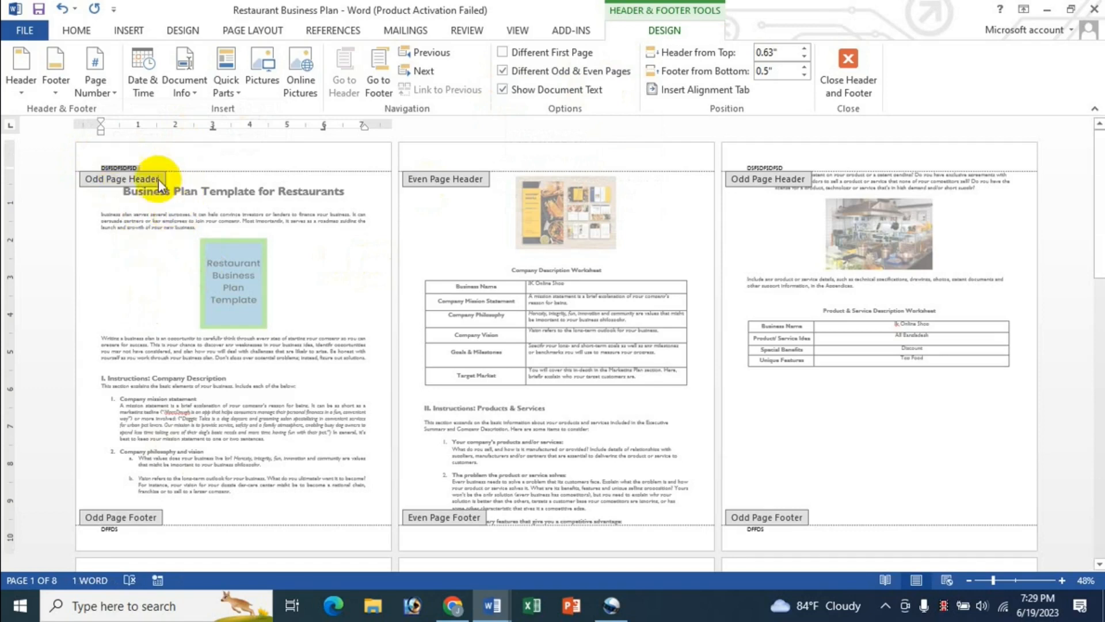
Step: Type BANGLDESH as the odd-page header and delete the old odd-page footer text
type("BANGLDESH")
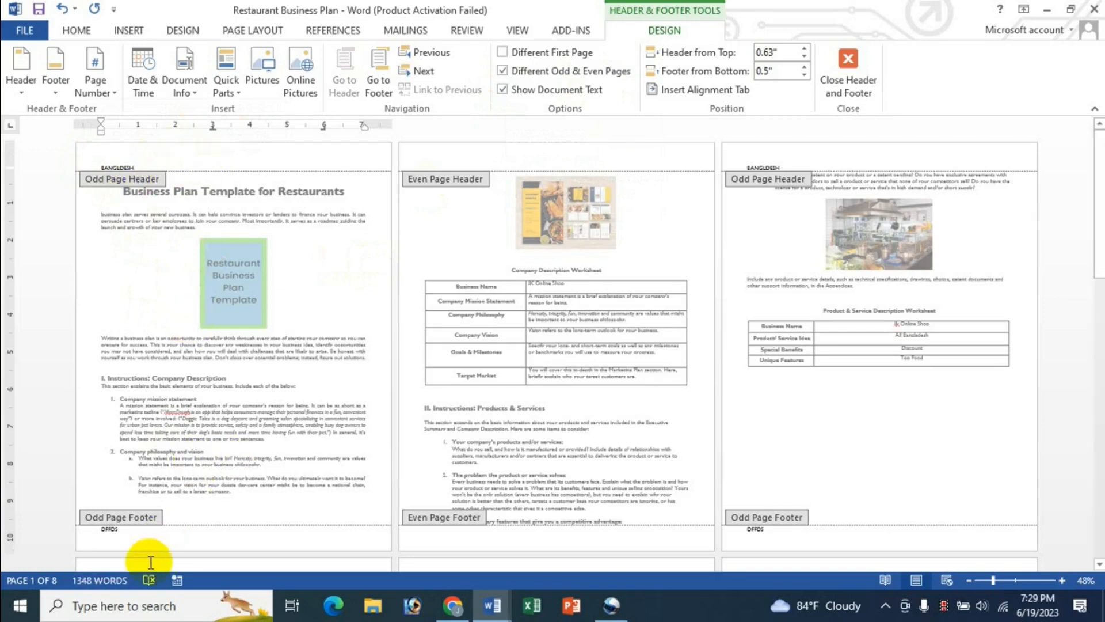
left_click(102, 536)
double_click(104, 532)
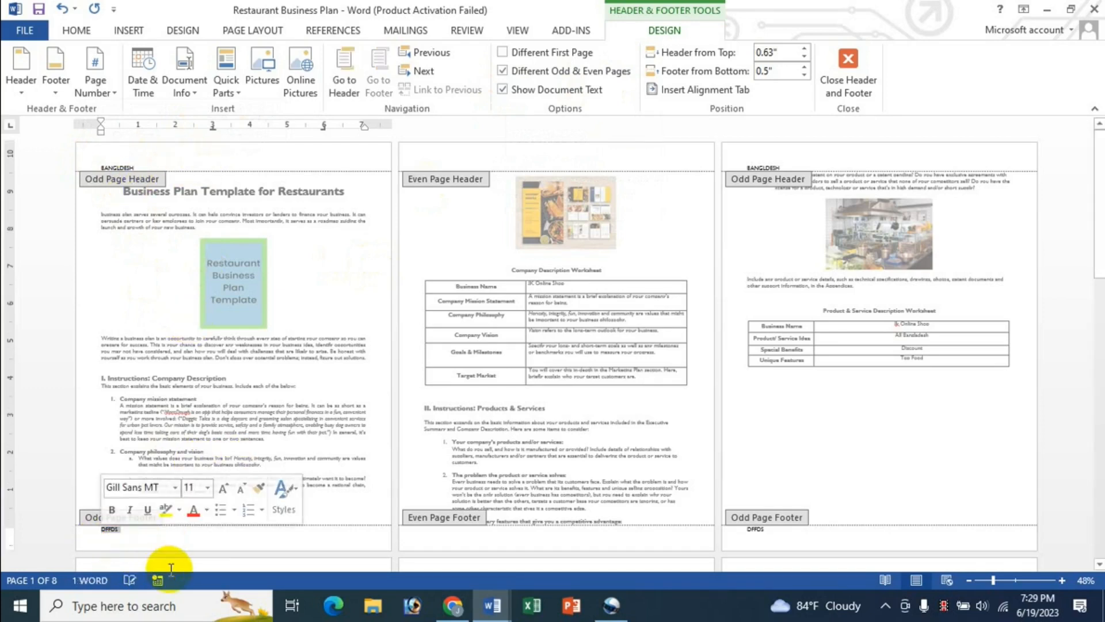
key("BackSpace")
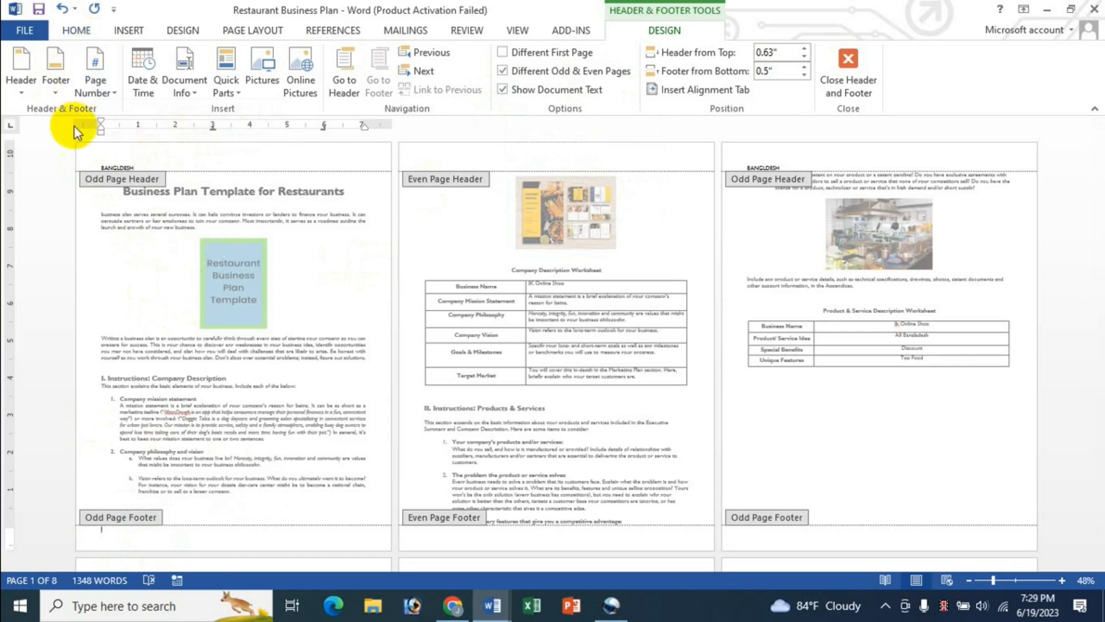
Step: Add an Accent Bar 4 (Page | 1) page number at the page bottoms and centre the BANGLDESH header
left_click(94, 83)
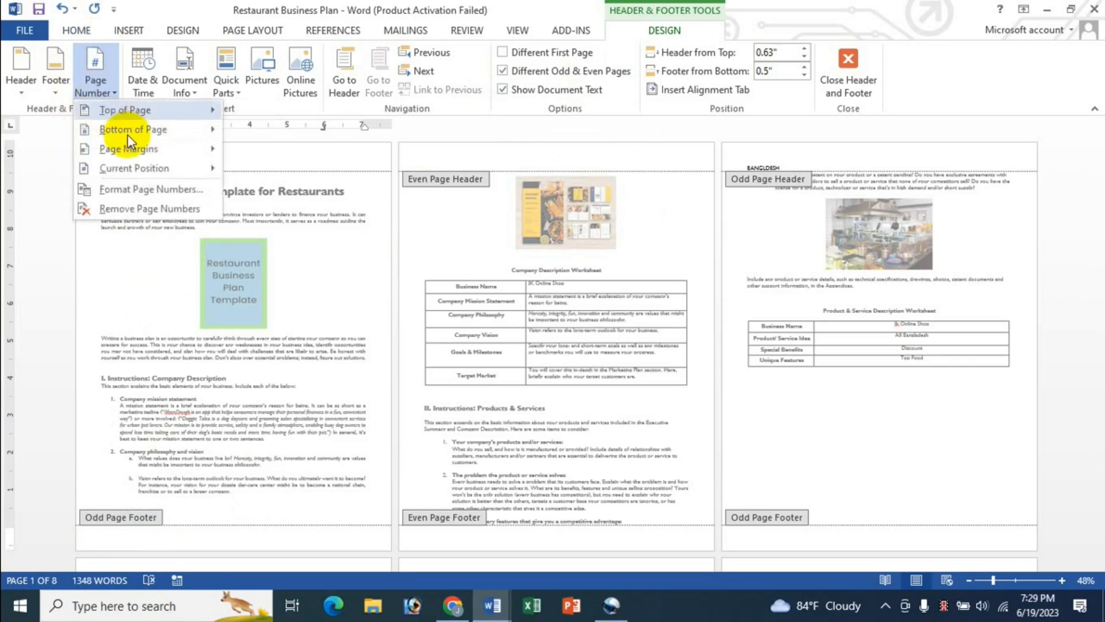
mouse_move(129, 136)
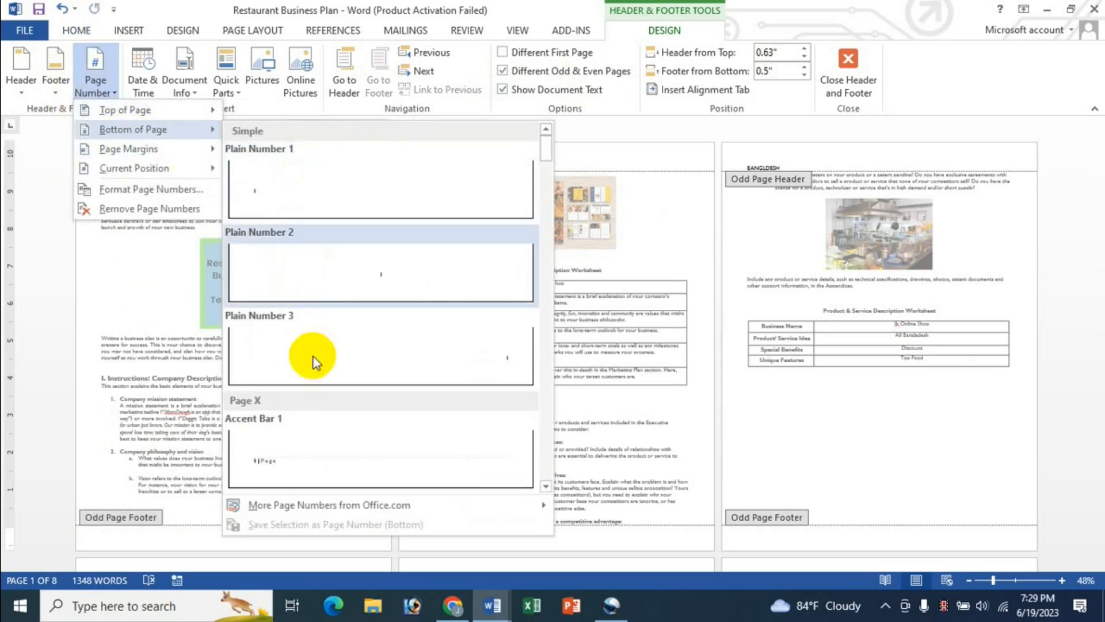
scroll(360, 395, "down", 5)
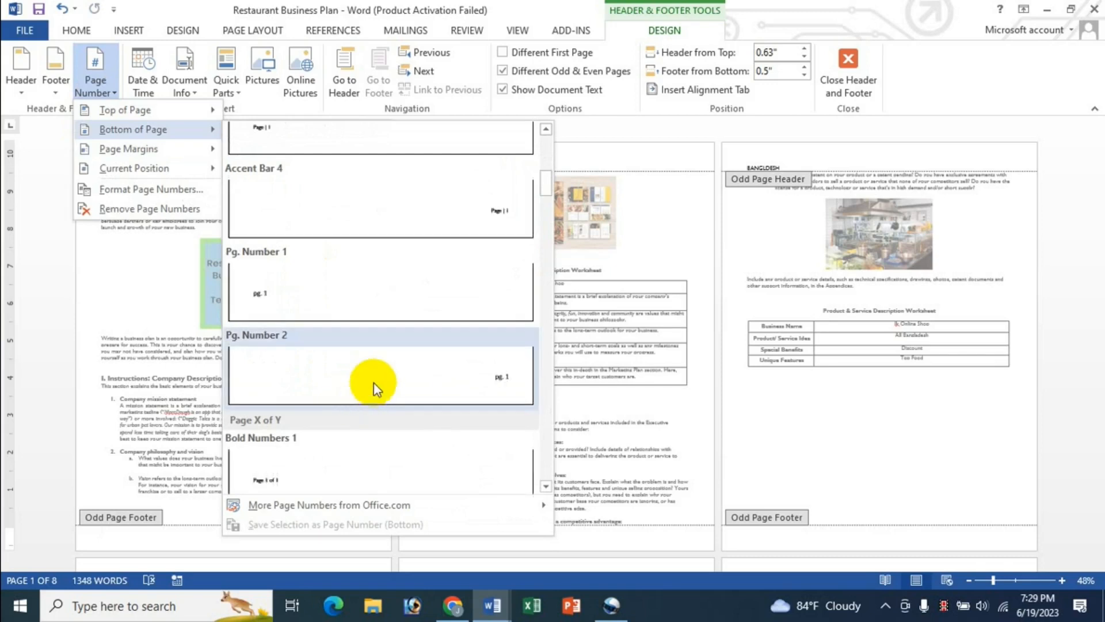
left_click(412, 222)
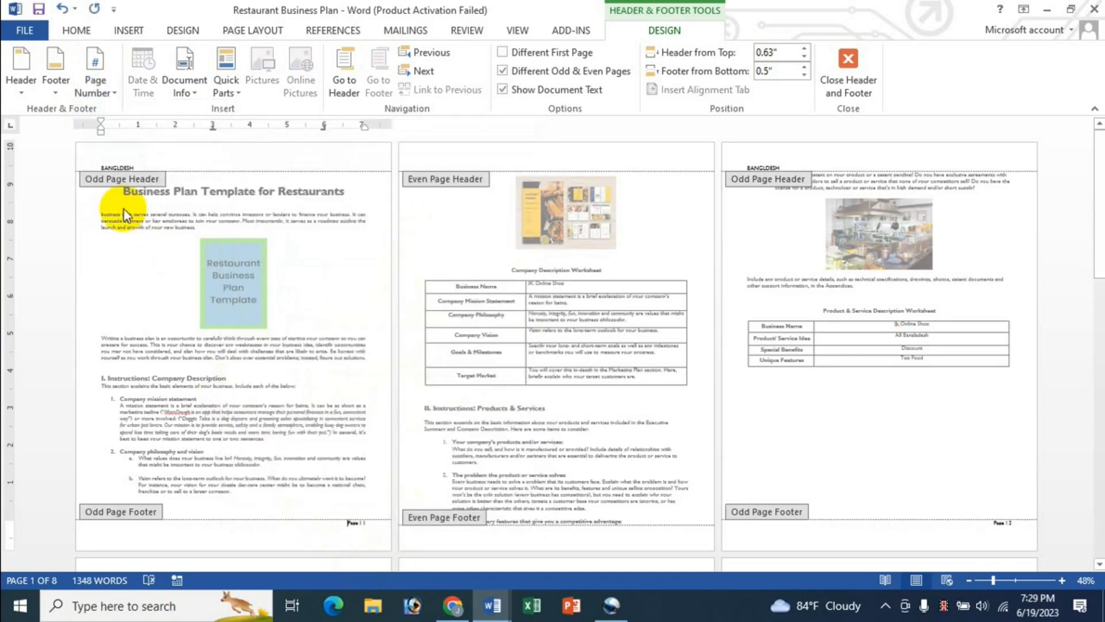
left_click(159, 167)
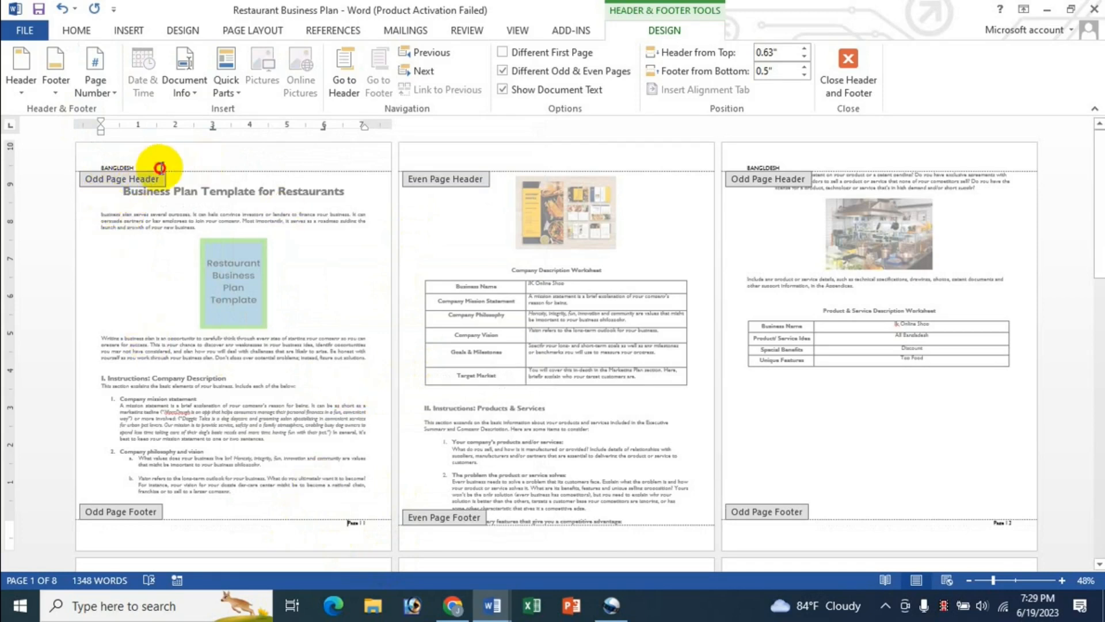
key("ctrl+e")
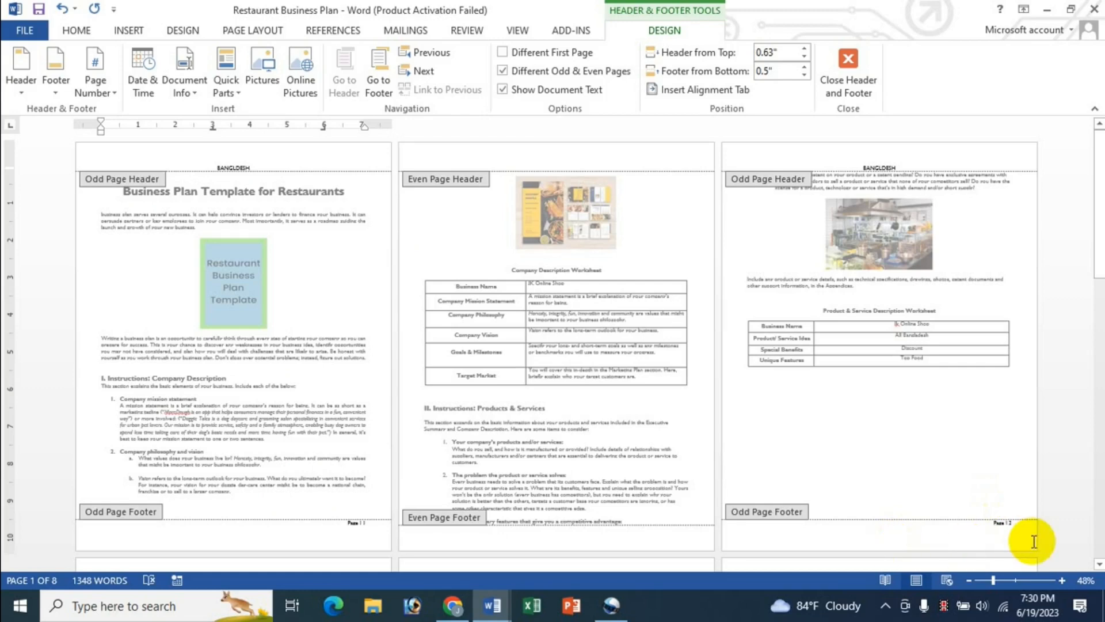
Step: Centre page 2's even-page header and type the author's name into it
scroll(1034, 541, "down", 10)
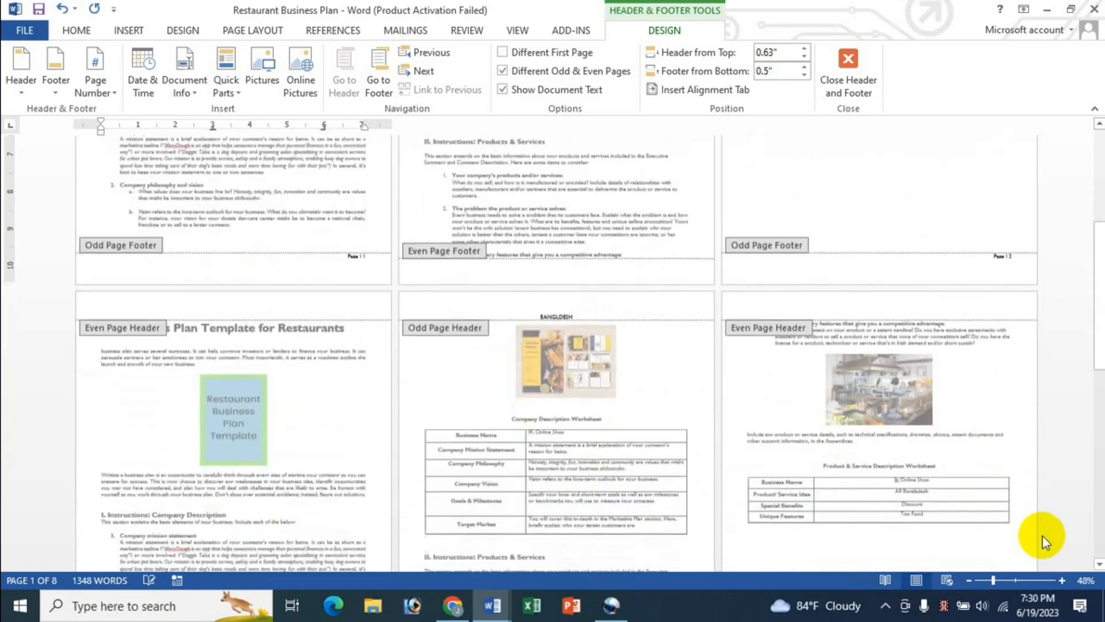
scroll(645, 437, "down", 2)
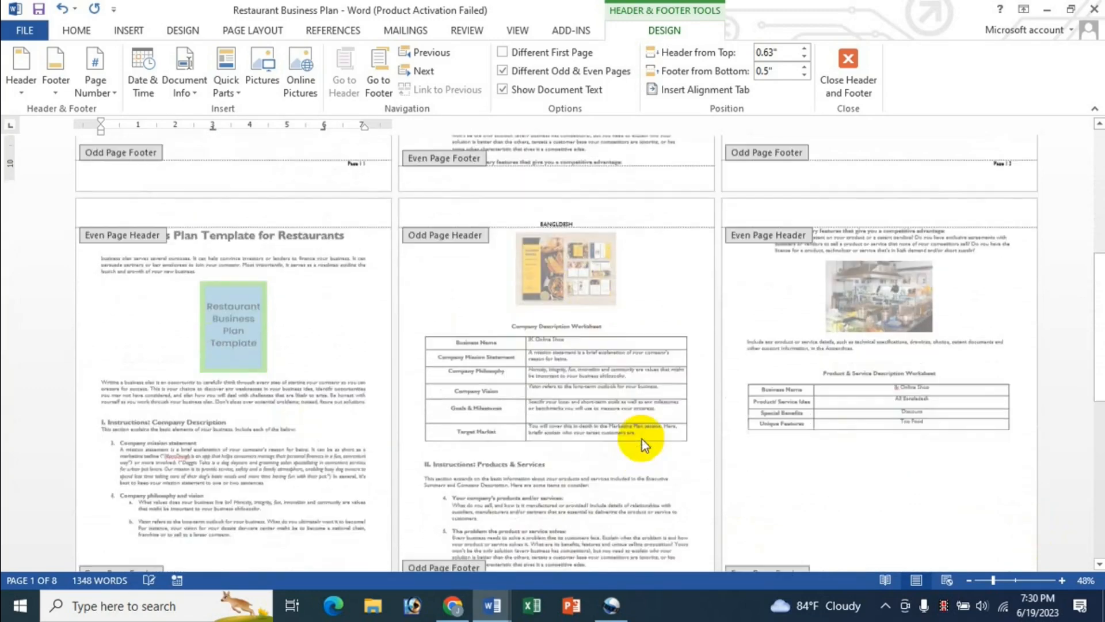
scroll(641, 440, "up", 12)
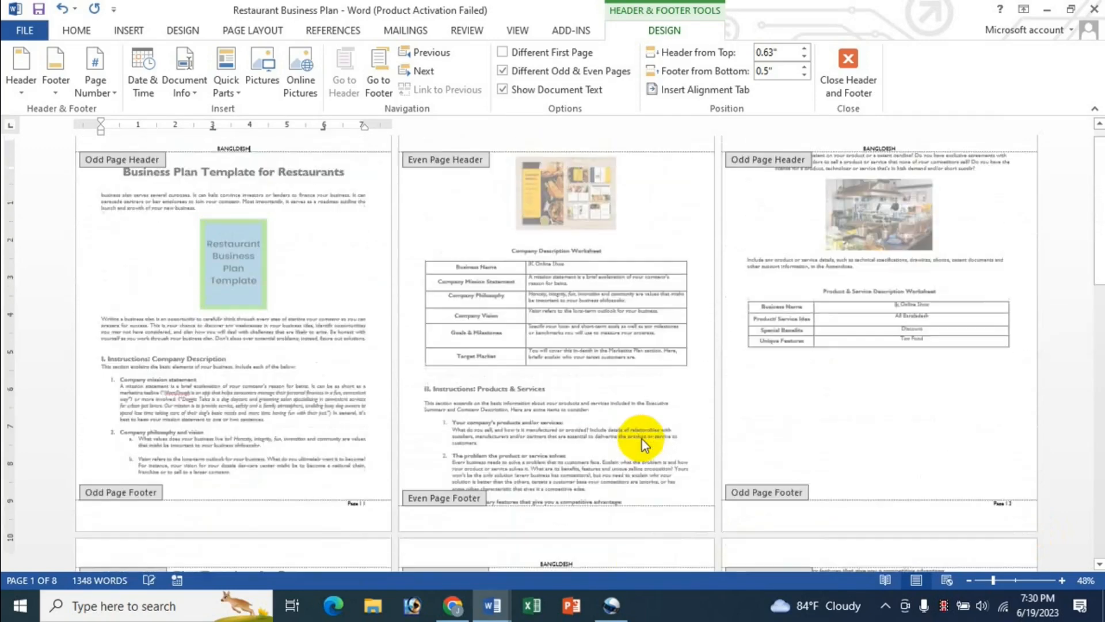
left_click(585, 158)
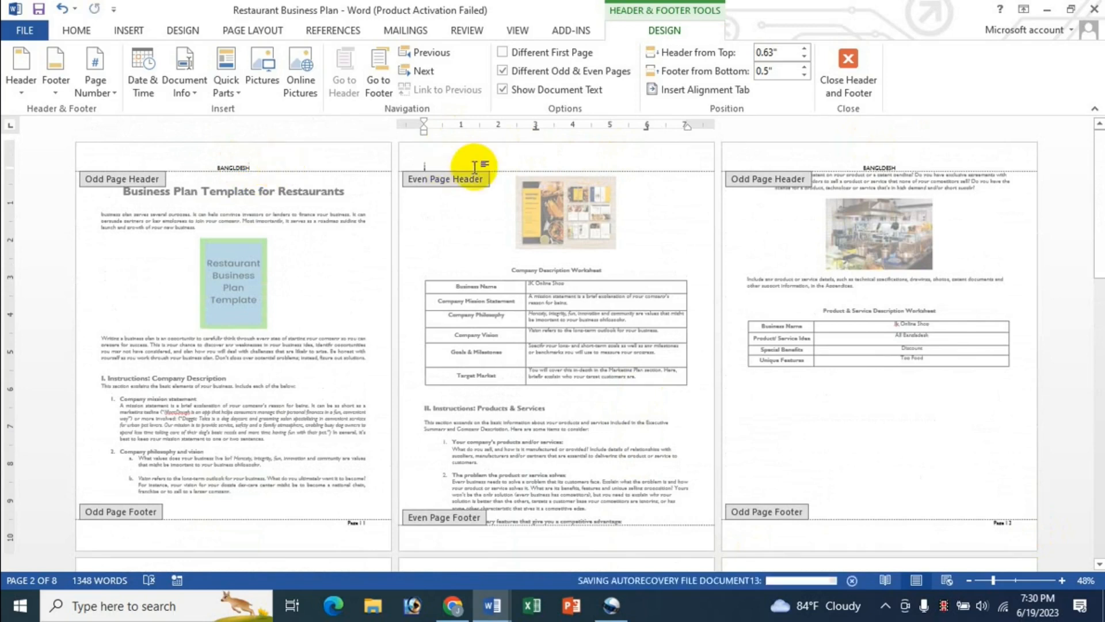
left_click(264, 165)
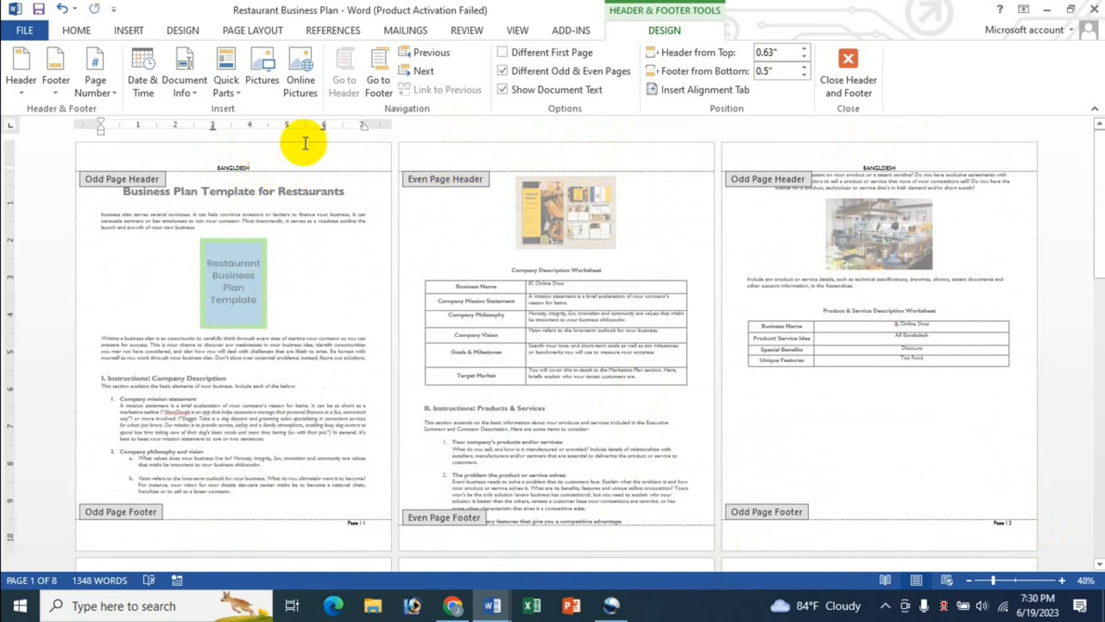
left_click(420, 79)
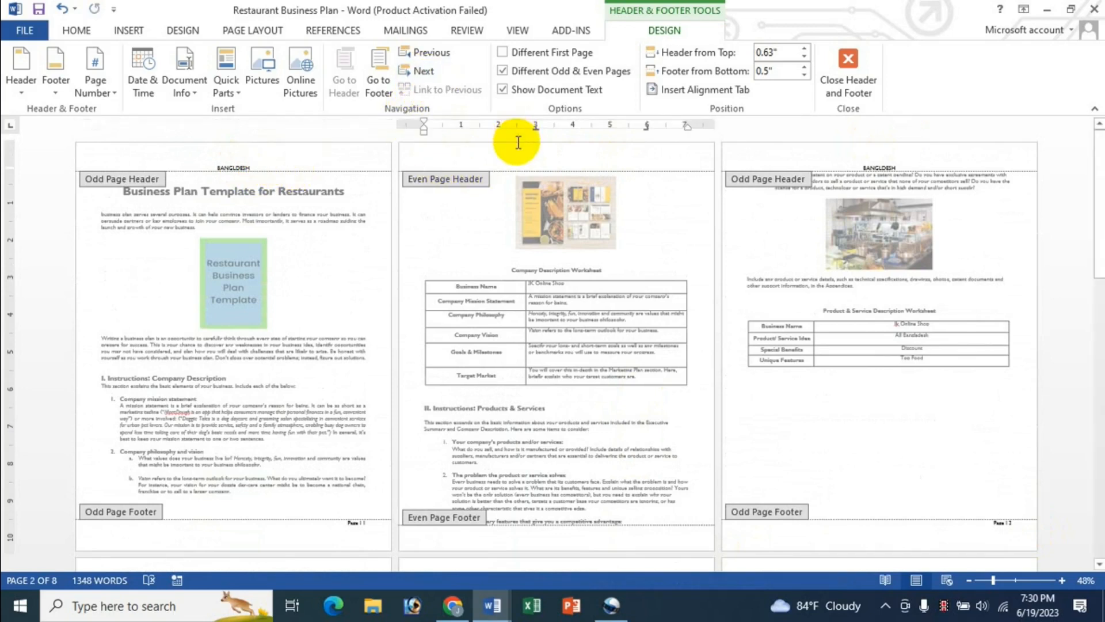
left_click(431, 52)
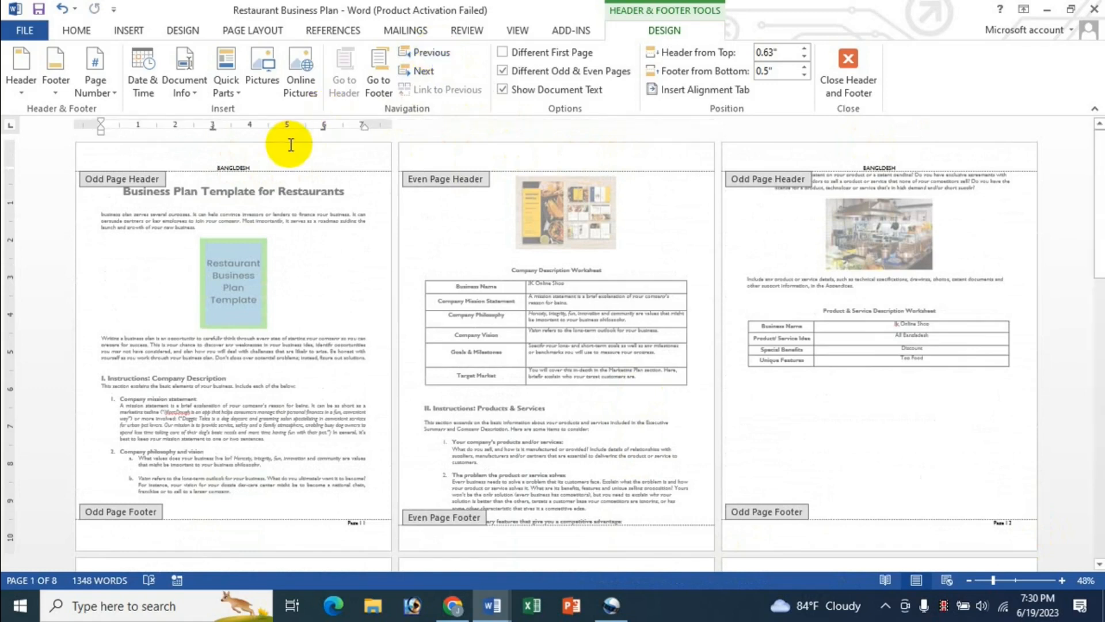
left_click(434, 71)
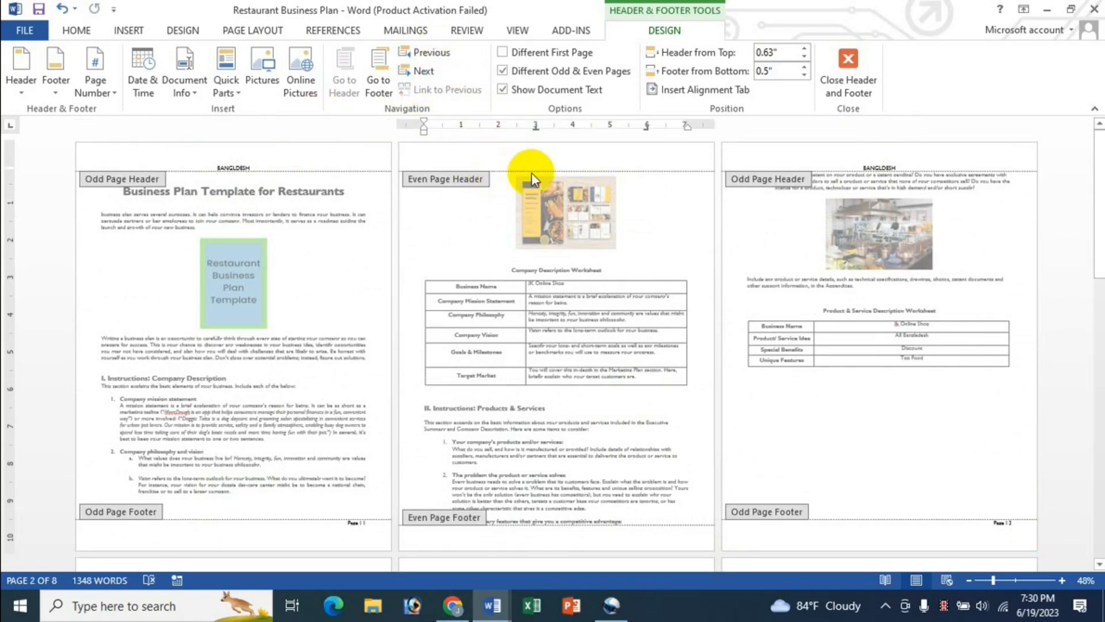
key("ctrl+e")
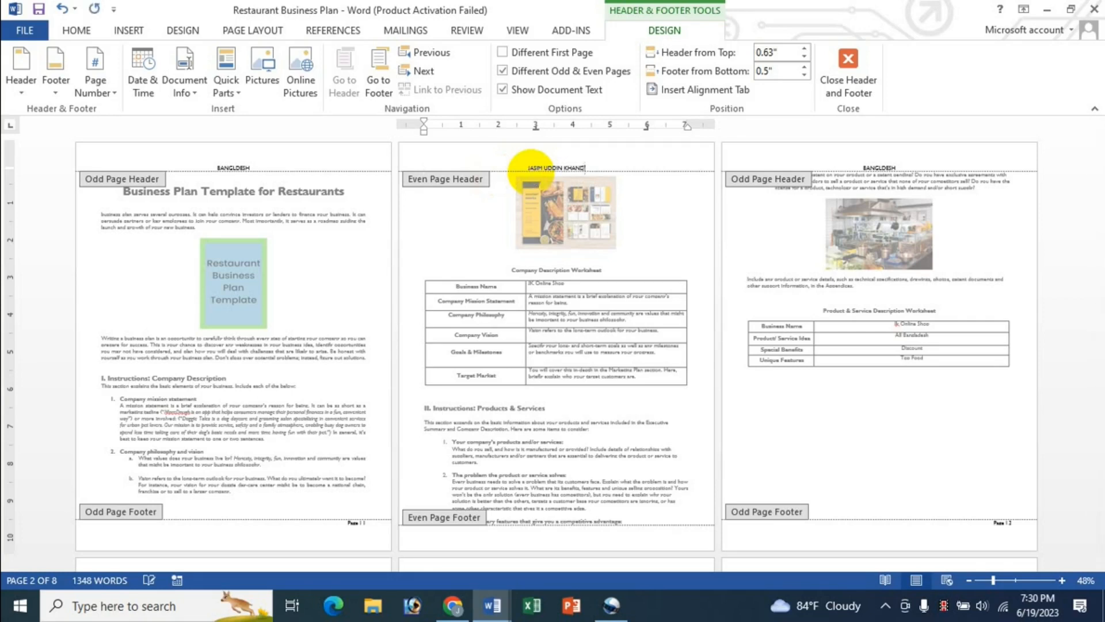
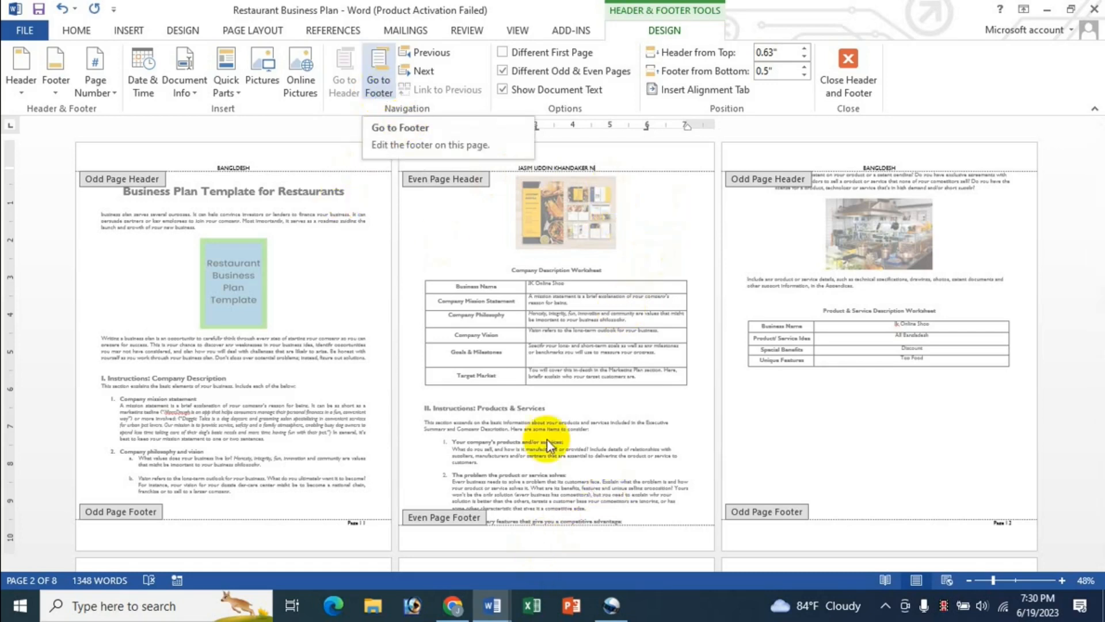
Step: Insert the date and time in 6/19/2023 7:30 PM format into the even-page footer
left_click(376, 81)
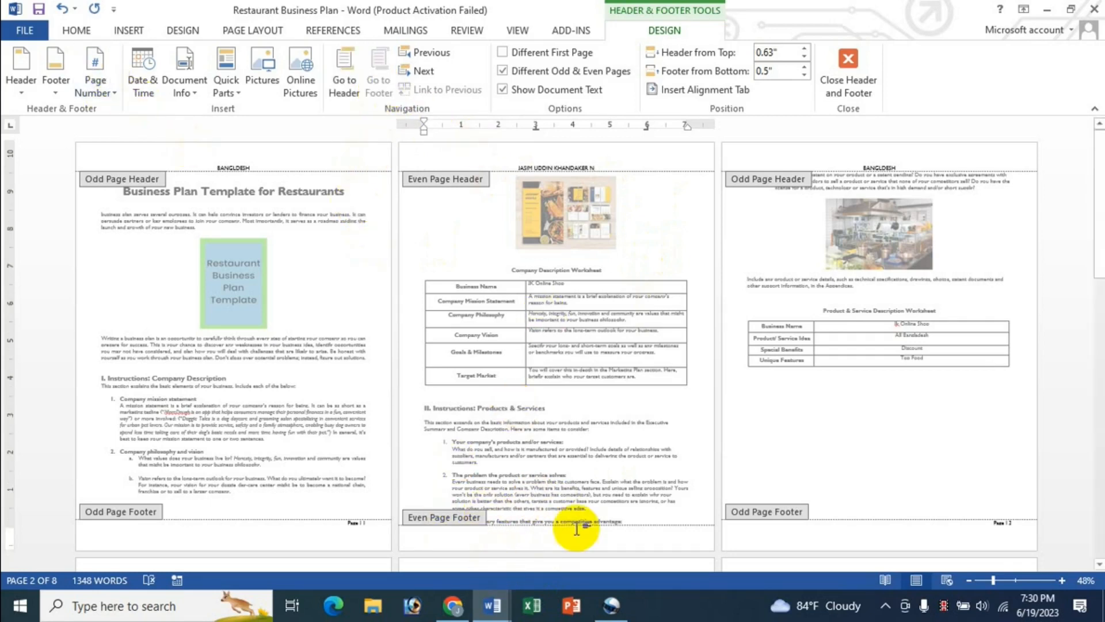
left_click(150, 92)
left_click(241, 318)
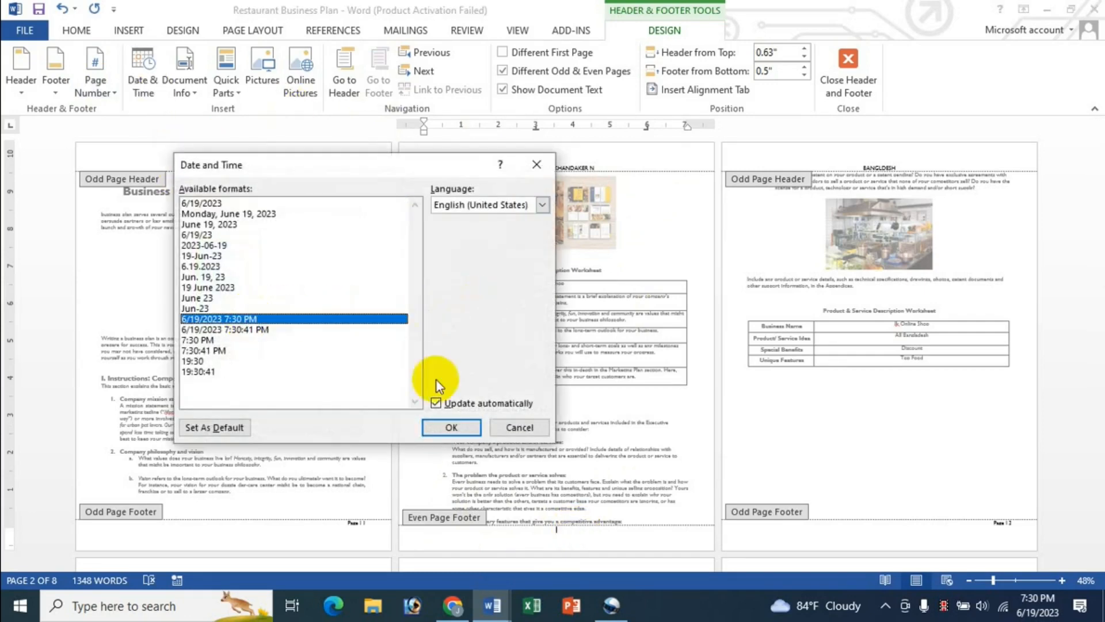
left_click(452, 427)
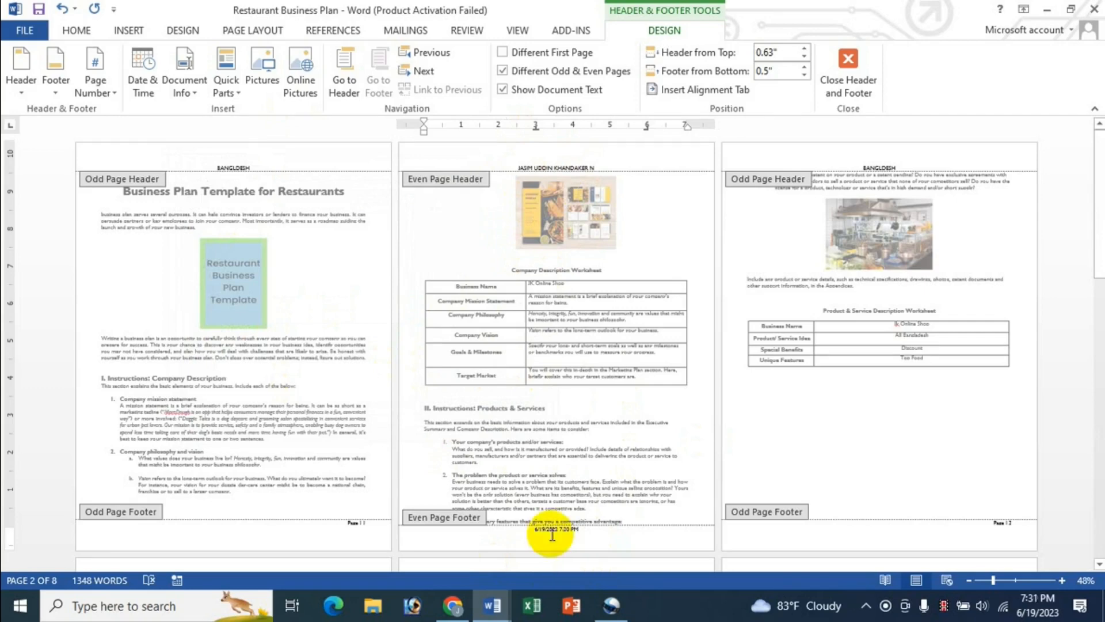
Step: Scroll through the pages to check the new odd and even headers and footers
scroll(549, 531, "down", 3)
scroll(550, 533, "down", 4)
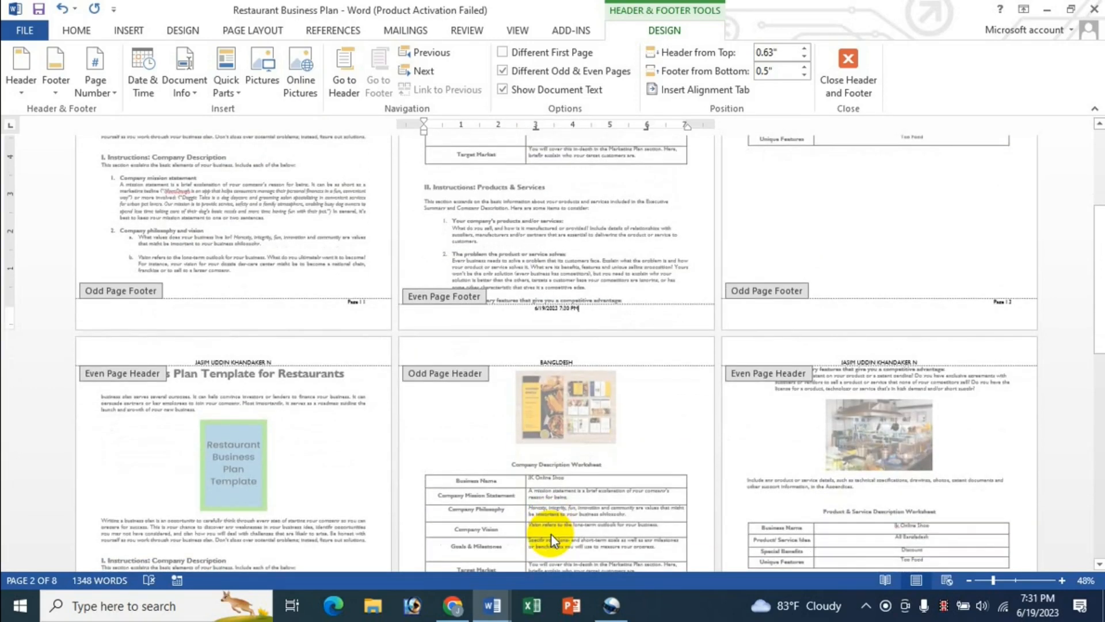
scroll(302, 465, "down", 2)
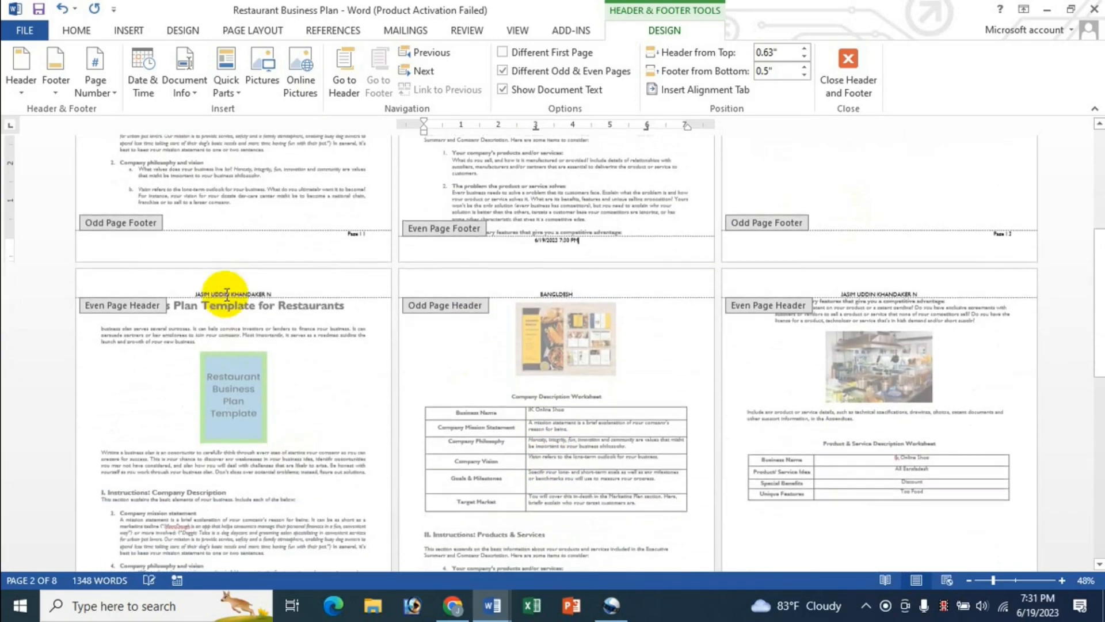
scroll(355, 413, "down", 6)
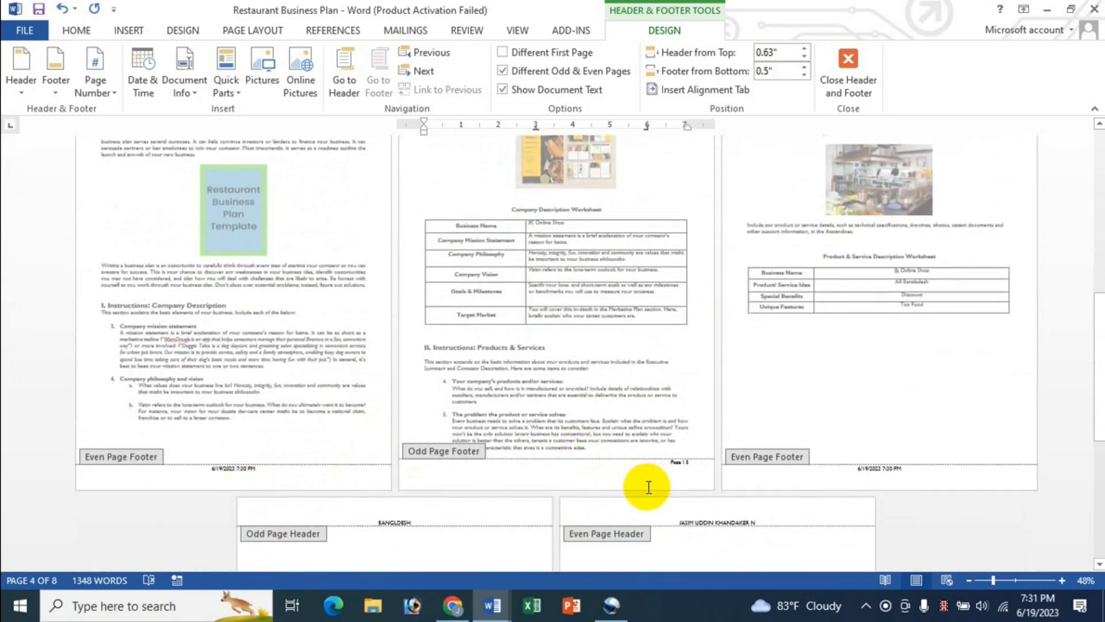
scroll(647, 486, "up", 4)
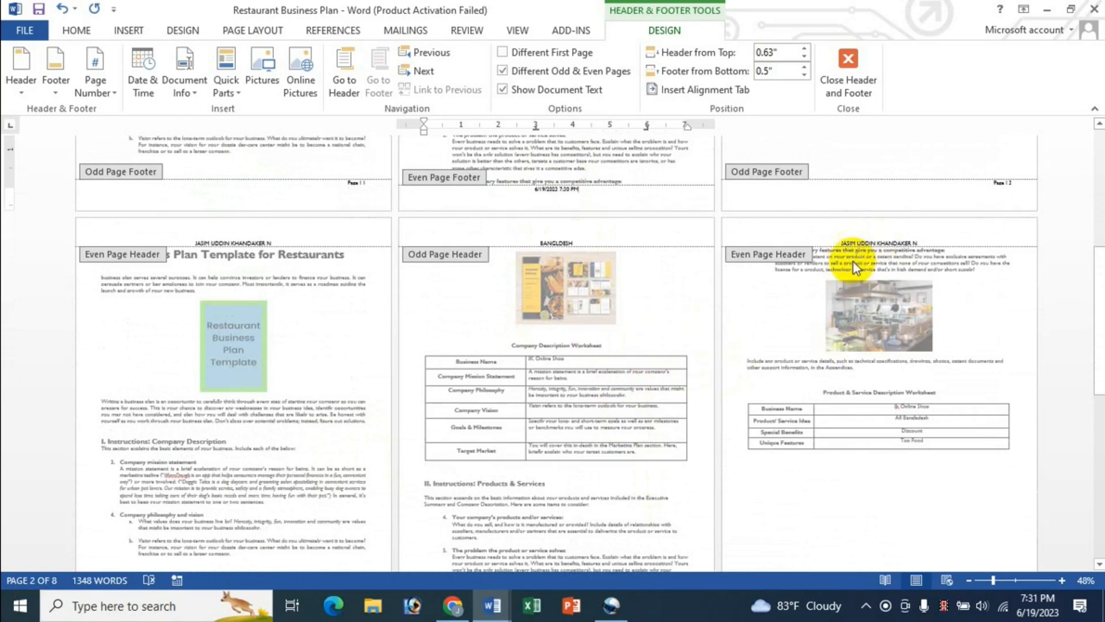
scroll(905, 318, "down", 2)
scroll(908, 346, "down", 3)
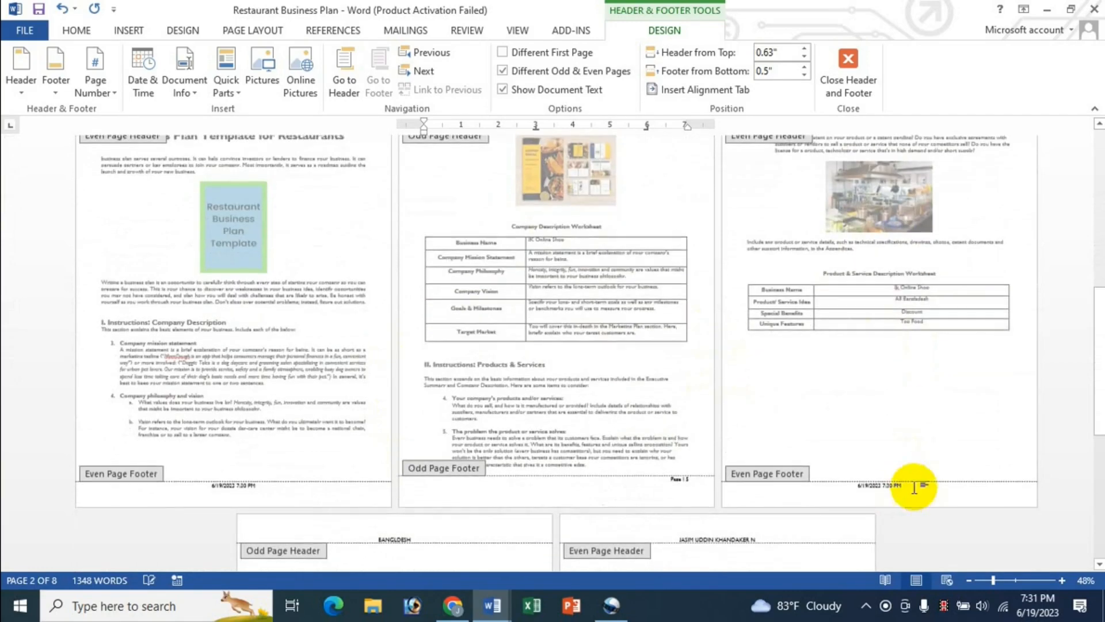
scroll(940, 372, "up", 7)
scroll(940, 372, "up", 8)
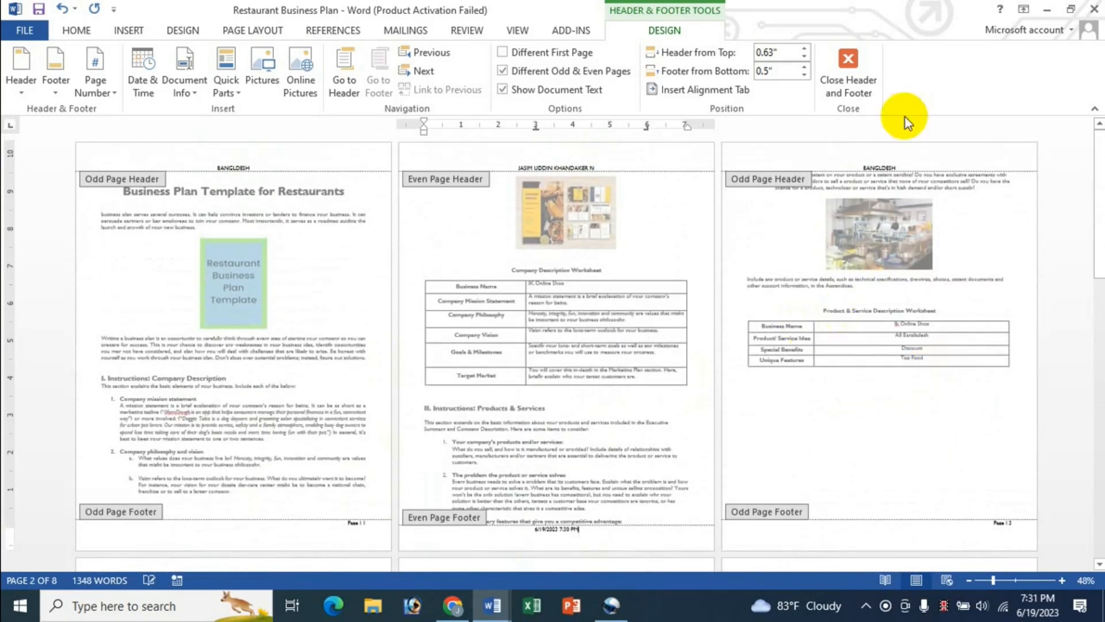
Step: Leave the page 2 footer and switch to Chrome showing the YouTube channel's videos page
left_click(599, 528)
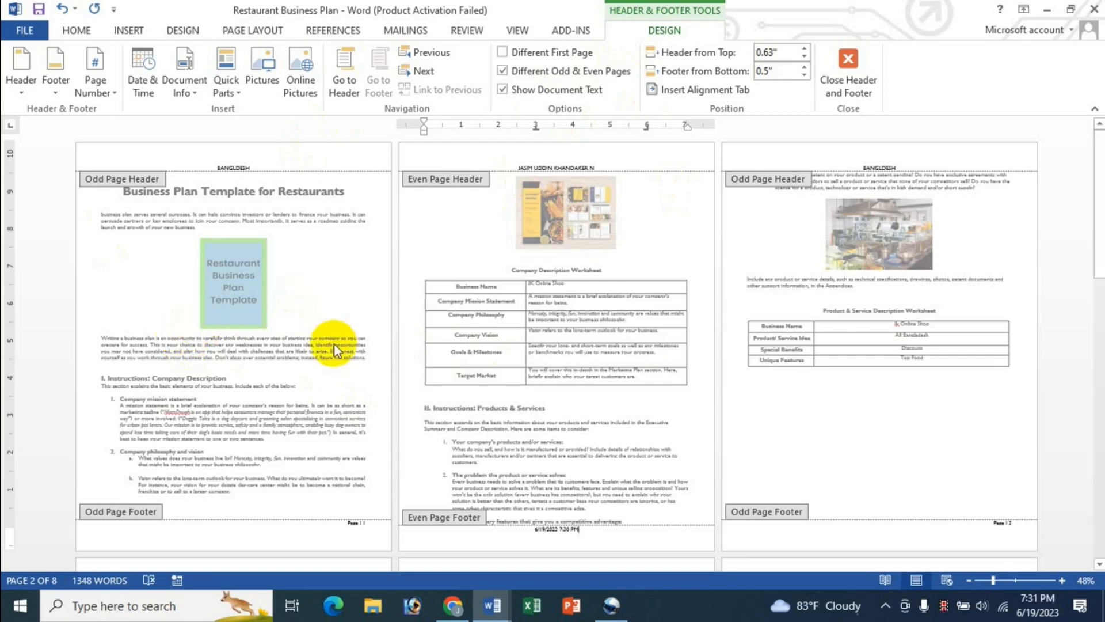
left_click(455, 613)
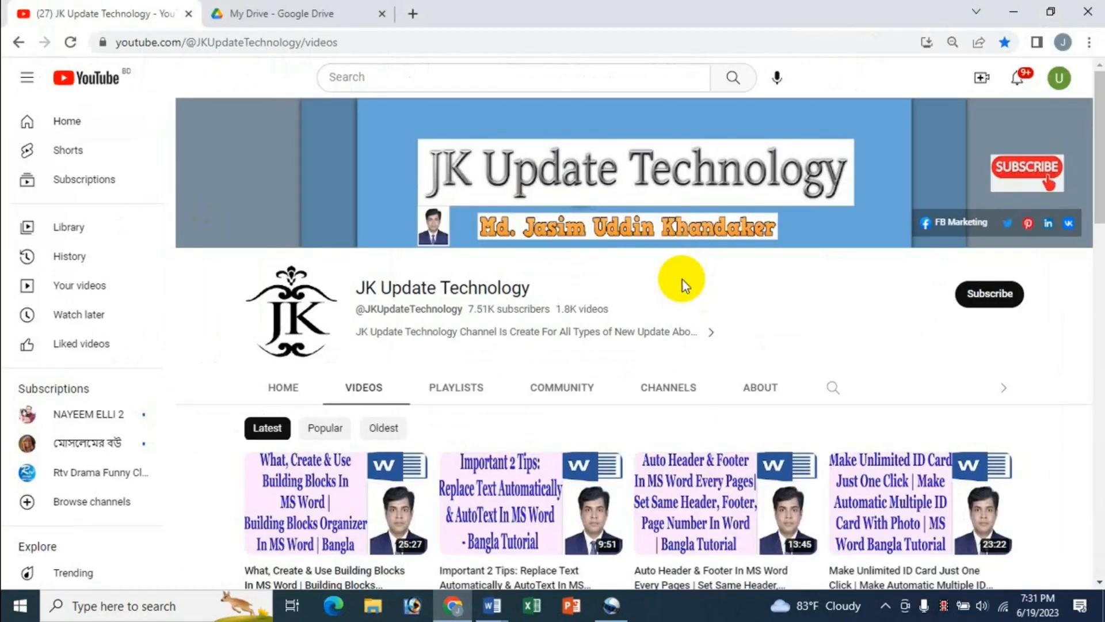